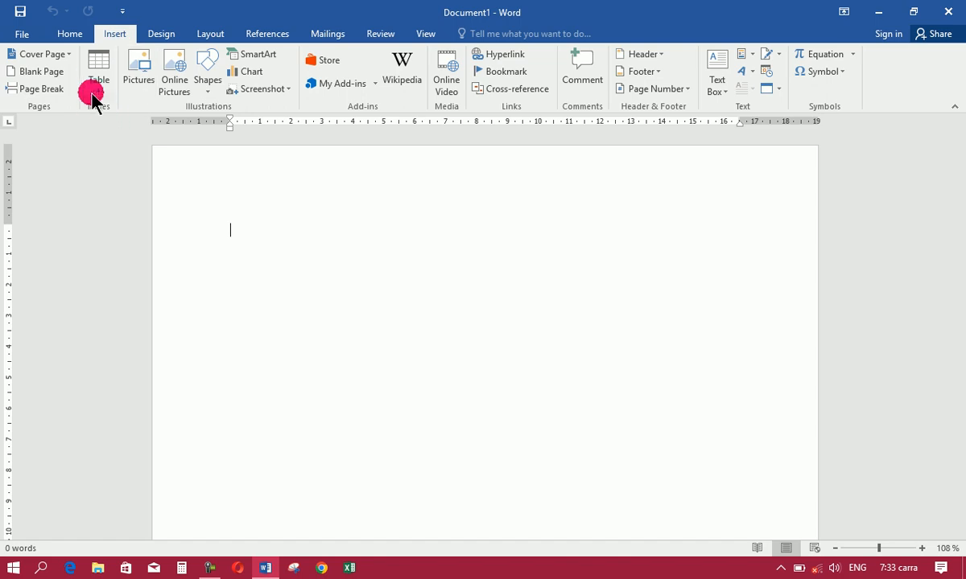
# Insert a table with 10 columns and 8 rows into the blank document
pyautogui.click(94, 81)
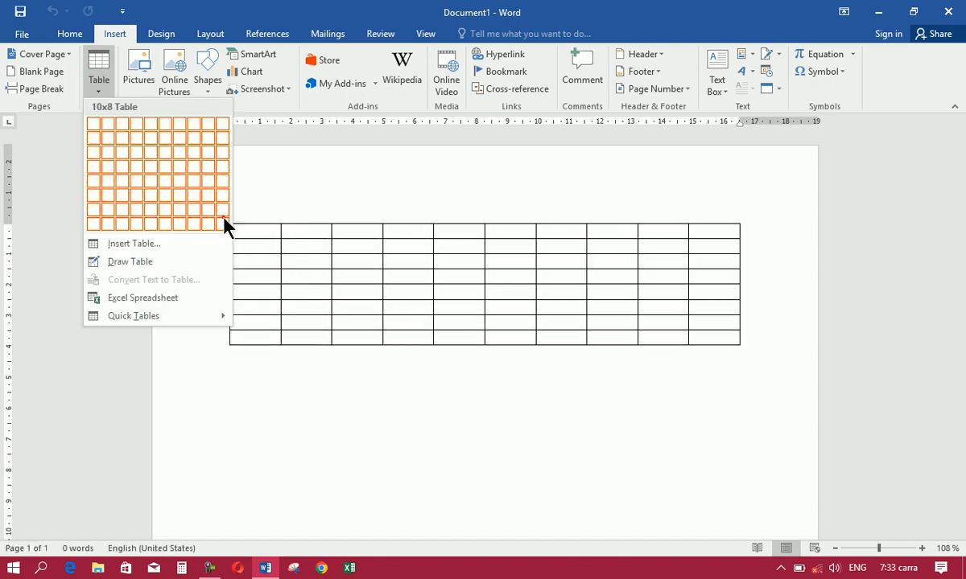
pyautogui.click(224, 223)
# Set the first row's height to 1.5 cm and the first cell's width to 2.5 cm
pyautogui.click(519, 36)
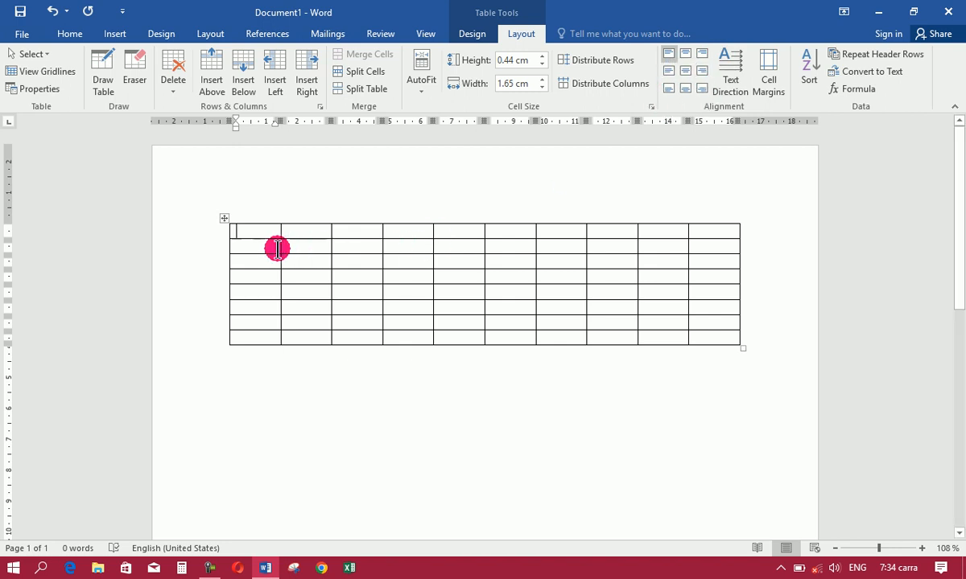
pyautogui.click(541, 56)
pyautogui.click(542, 57)
pyautogui.click(541, 56)
pyautogui.click(542, 80)
pyautogui.click(542, 81)
pyautogui.click(542, 81)
pyautogui.click(542, 56)
pyautogui.click(541, 81)
pyautogui.click(542, 81)
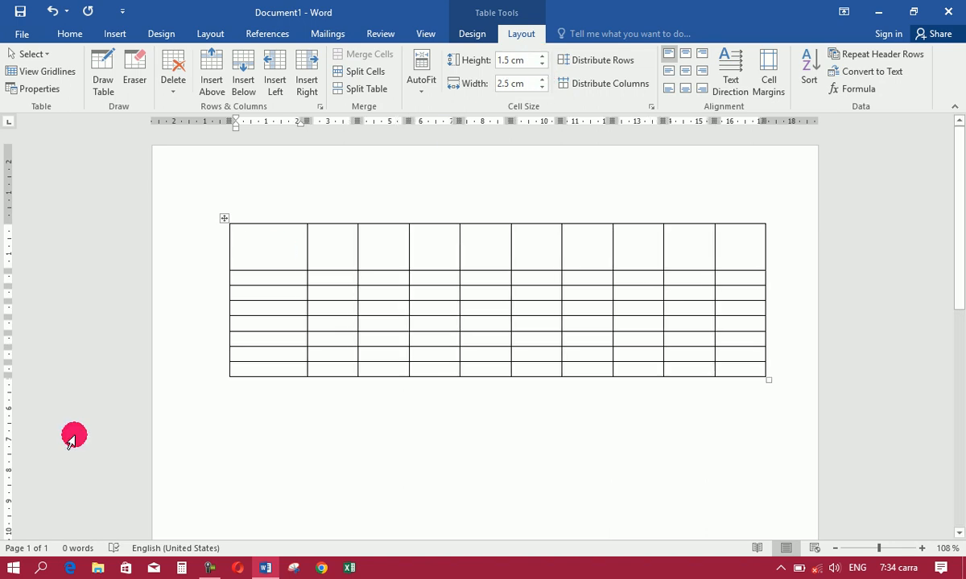
# Enter "name" in the first cell and try the different cell alignments, ending with bottom right
pyautogui.write('name')
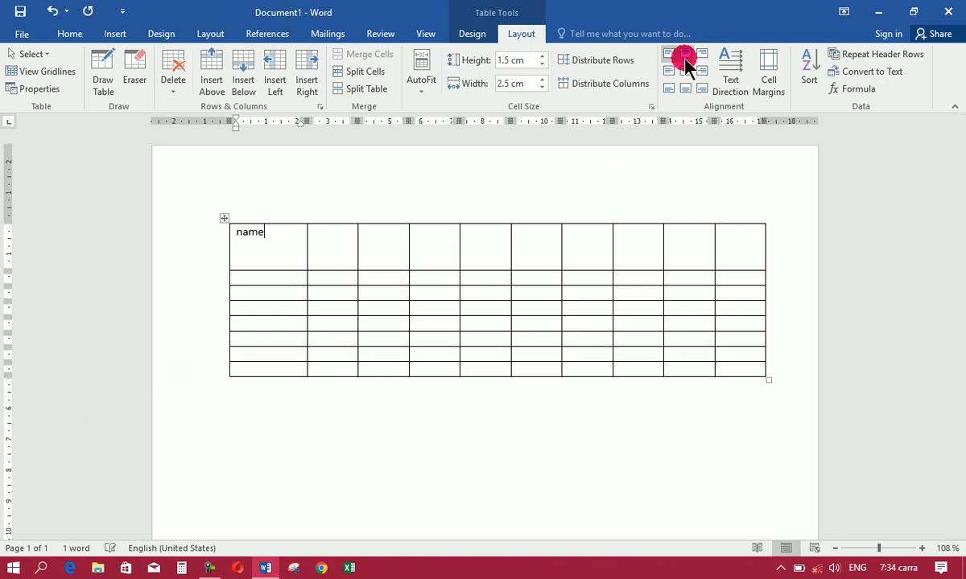
pyautogui.click(685, 55)
pyautogui.click(669, 71)
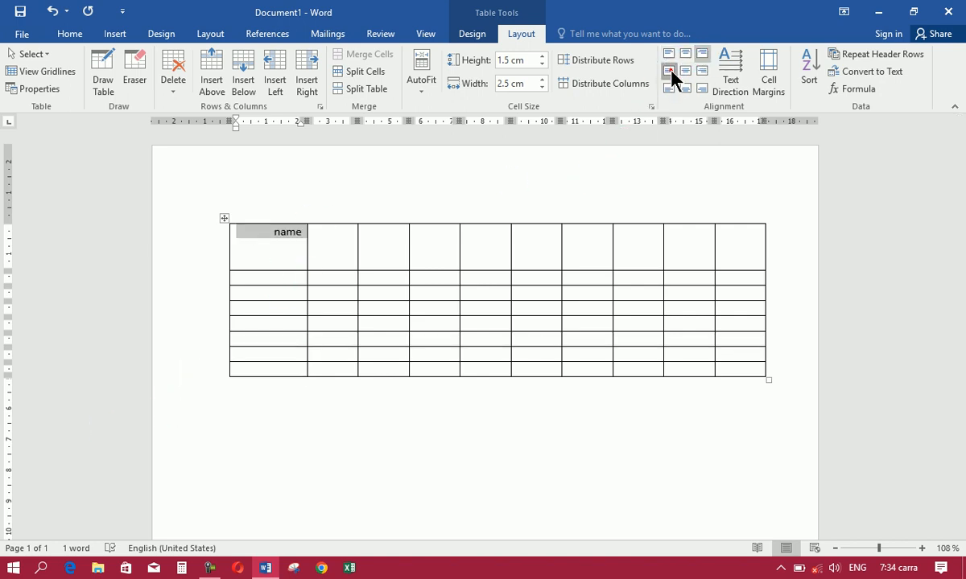
pyautogui.click(684, 71)
pyautogui.click(697, 70)
pyautogui.click(669, 88)
pyautogui.click(685, 89)
pyautogui.click(703, 88)
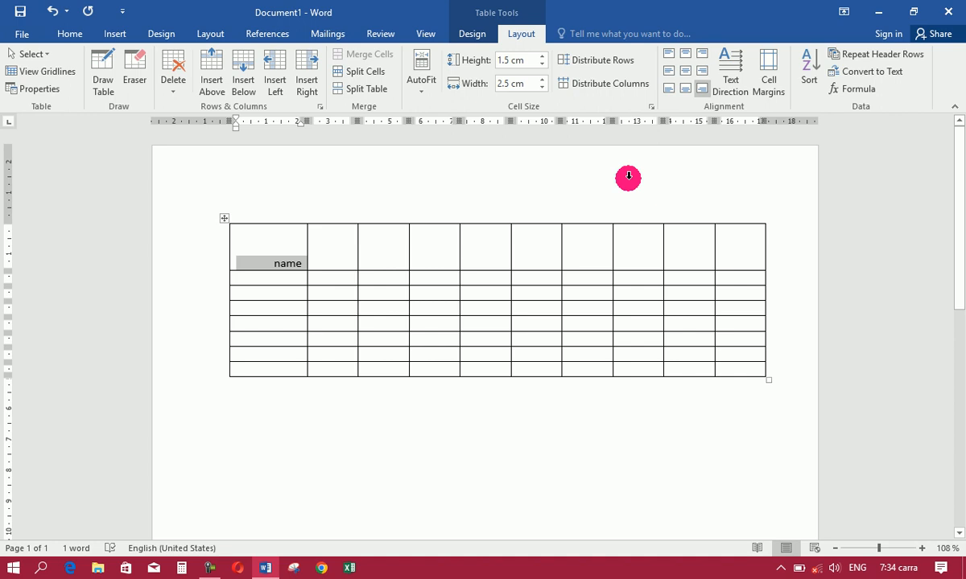
# Undo the alignment changes, the "name" entry and the recent cell height and width changes
pyautogui.hotkey('ctrl', 'z')
pyautogui.hotkey('ctrl', 'z')
pyautogui.hotkey('ctrl', 'z')
pyautogui.hotkey('ctrl', 'z')
pyautogui.hotkey('ctrl', 'z')
pyautogui.hotkey('ctrl', 'z')
pyautogui.hotkey('ctrl', 'z')
pyautogui.hotkey('ctrl', 'z')
pyautogui.hotkey('ctrl', 'z')
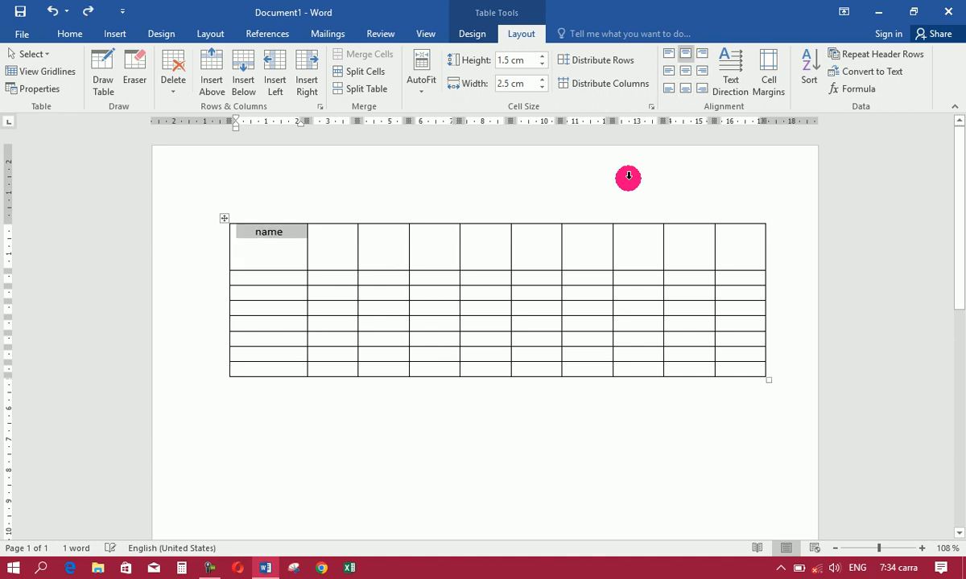
pyautogui.hotkey('ctrl', 'z')
pyautogui.hotkey('ctrl', 'z')
pyautogui.hotkey('ctrl', 'z')
pyautogui.hotkey('ctrl', 'z')
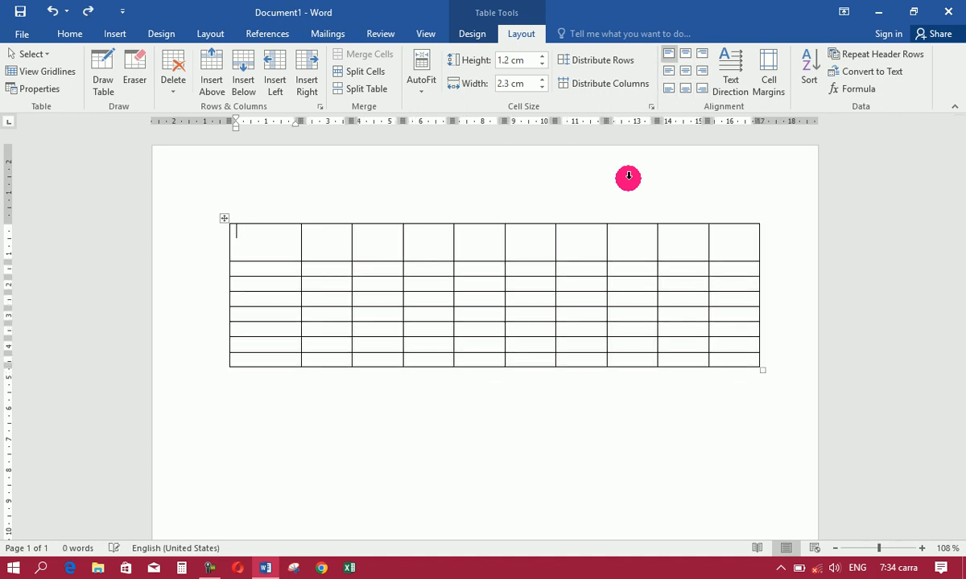
pyautogui.hotkey('ctrl', 'z')
pyautogui.hotkey('ctrl', 'z')
pyautogui.hotkey('ctrl', 'z')
pyautogui.hotkey('ctrl', 'z')
pyautogui.hotkey('ctrl', 'z')
pyautogui.hotkey('ctrl', 'z')
pyautogui.hotkey('ctrl', 'z')
pyautogui.hotkey('ctrl', 'z')
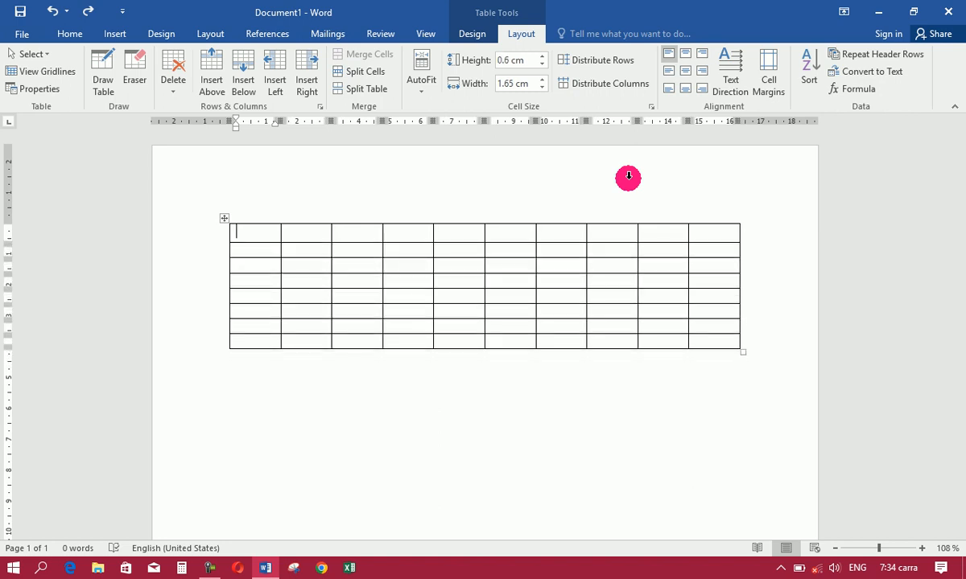
# Enter "name" in the table's first cell and cycle its text direction through the available orientations
pyautogui.write('name')
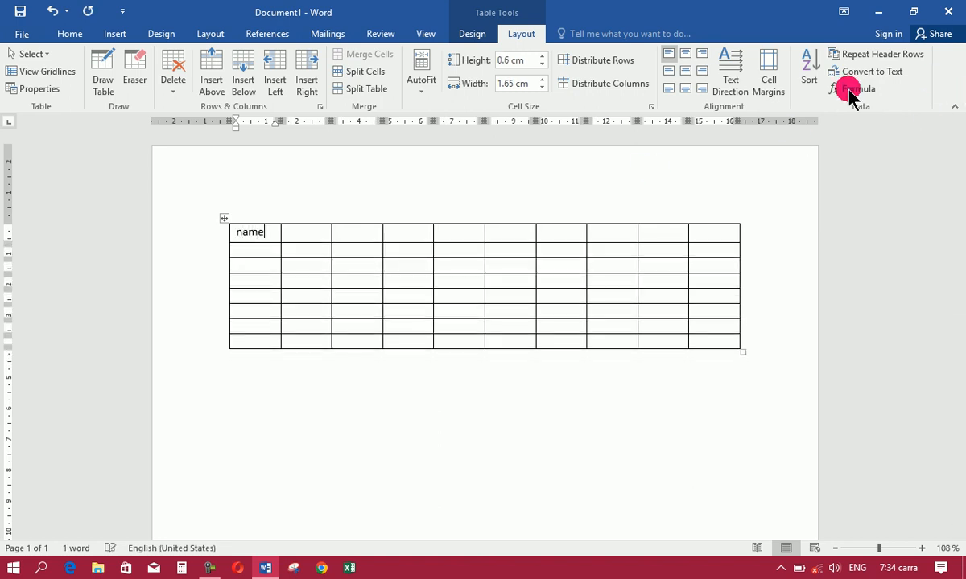
pyautogui.click(736, 91)
pyautogui.click(737, 93)
pyautogui.click(736, 90)
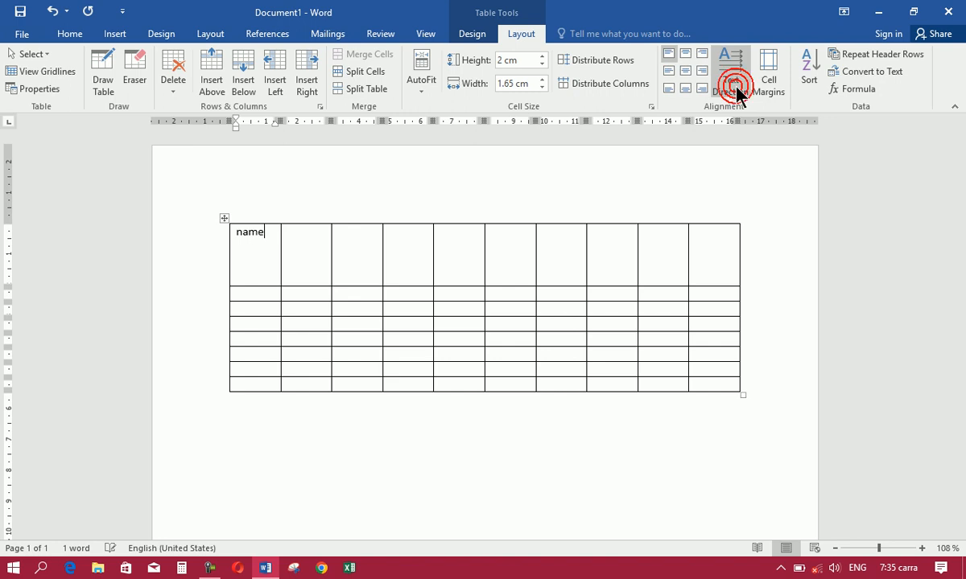
pyautogui.click(737, 93)
pyautogui.click(738, 94)
pyautogui.click(737, 92)
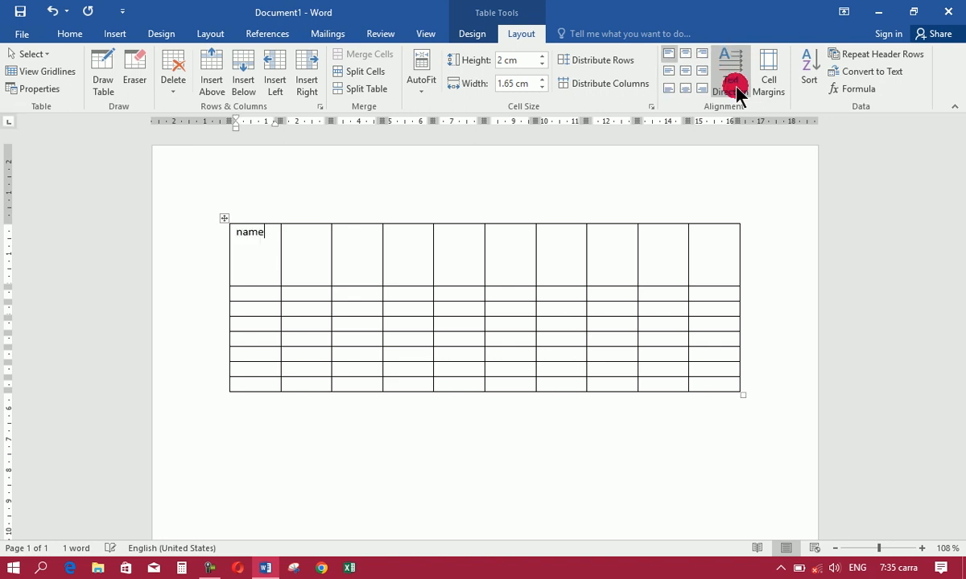
pyautogui.click(737, 92)
pyautogui.click(738, 93)
pyautogui.click(738, 93)
pyautogui.click(737, 91)
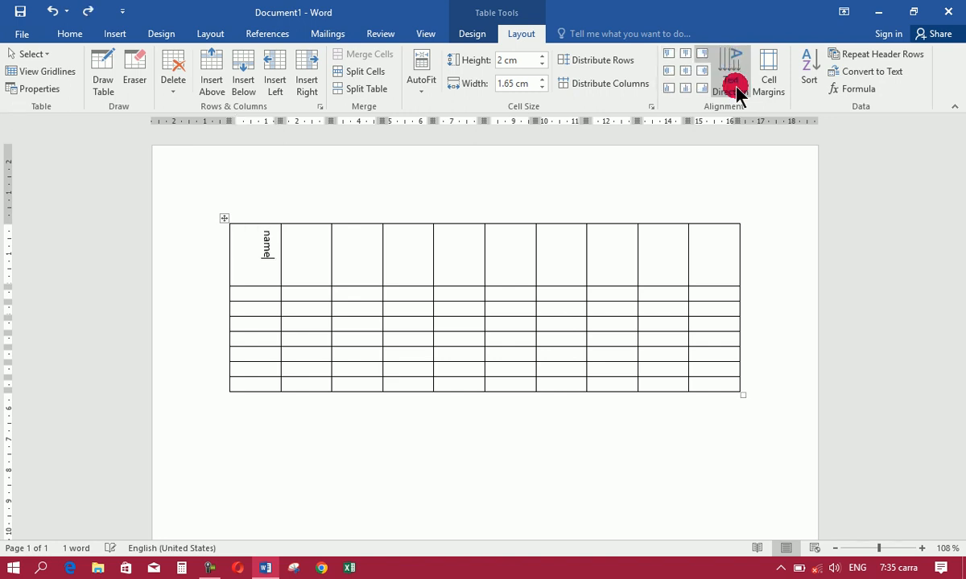
pyautogui.click(737, 93)
pyautogui.click(737, 93)
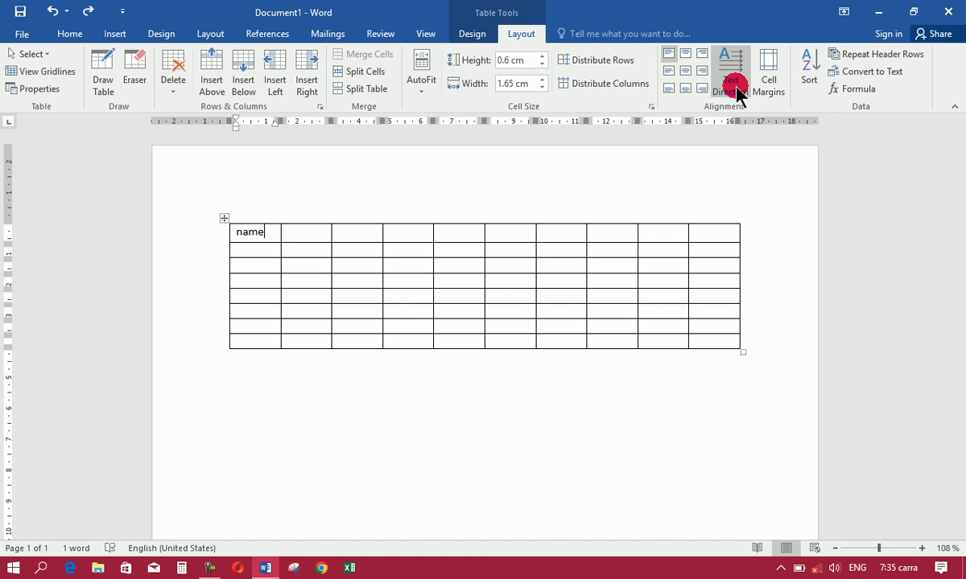
# Distribute the table's rows evenly
pyautogui.click(579, 62)
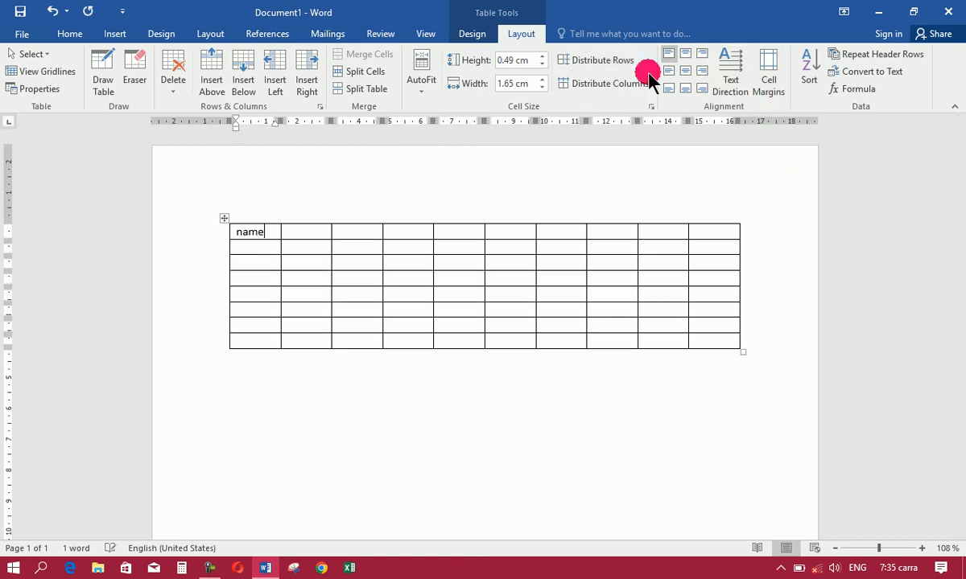
# Try a larger default top cell margin for the table and undo it
pyautogui.click(772, 90)
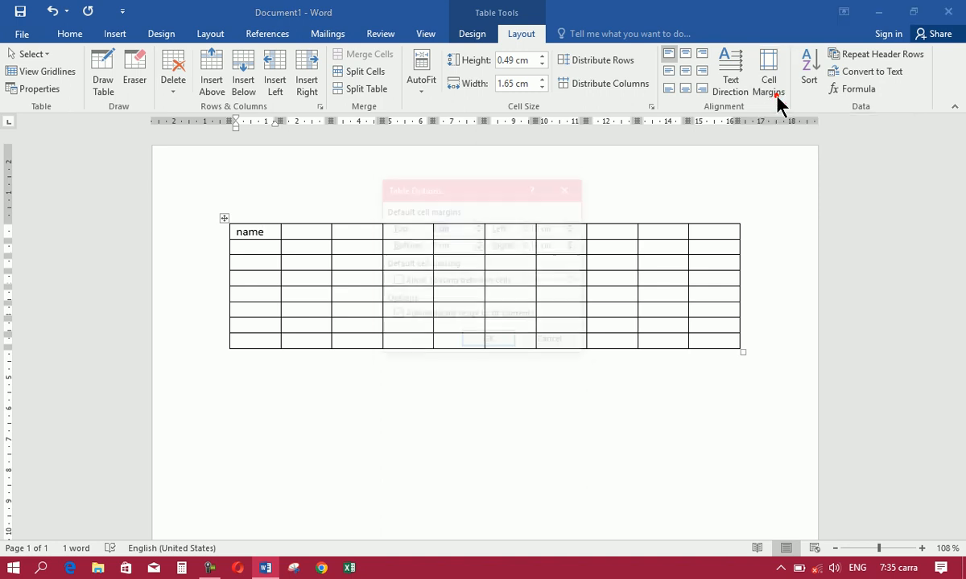
pyautogui.moveTo(486, 189); pyautogui.dragTo(607, 146)
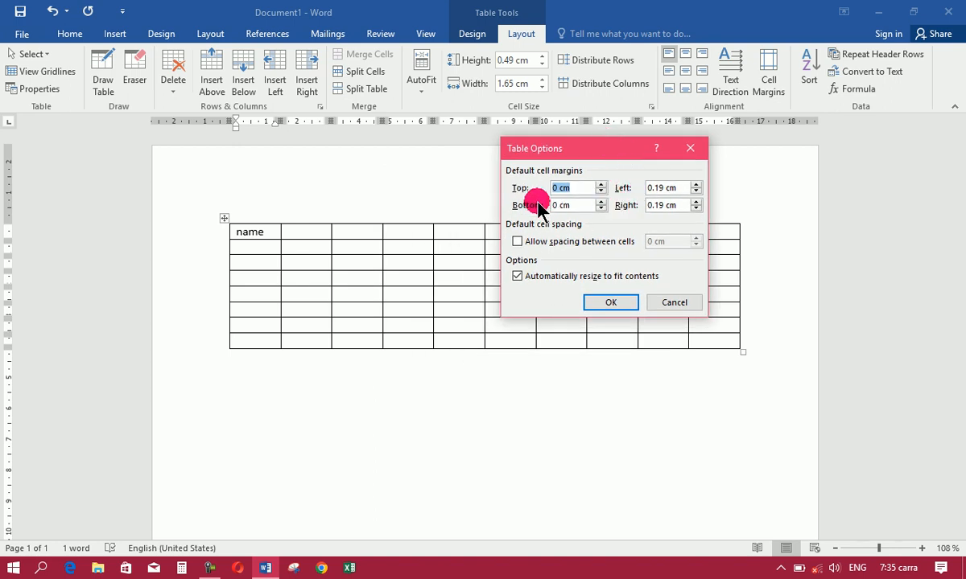
pyautogui.moveTo(593, 151); pyautogui.dragTo(629, 138)
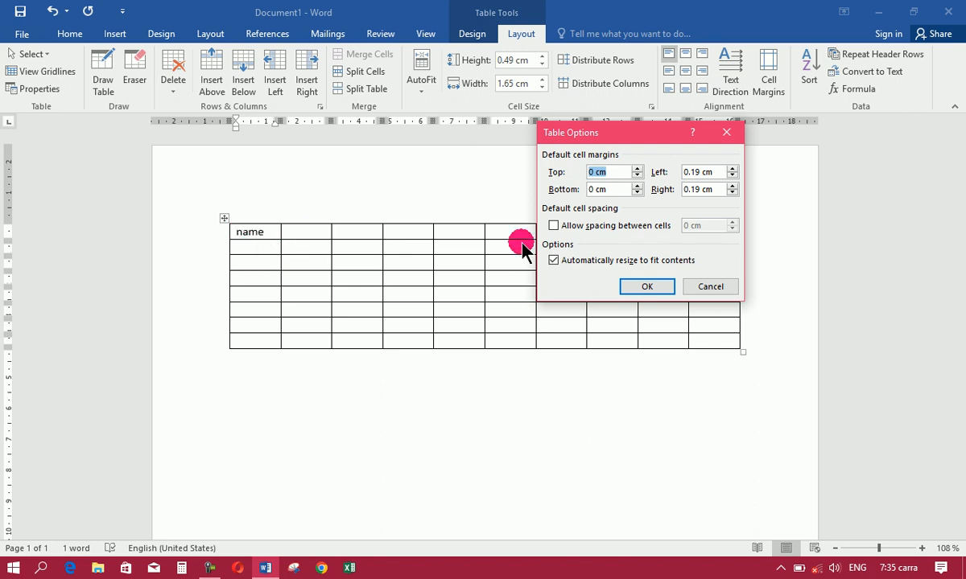
pyautogui.click(638, 171)
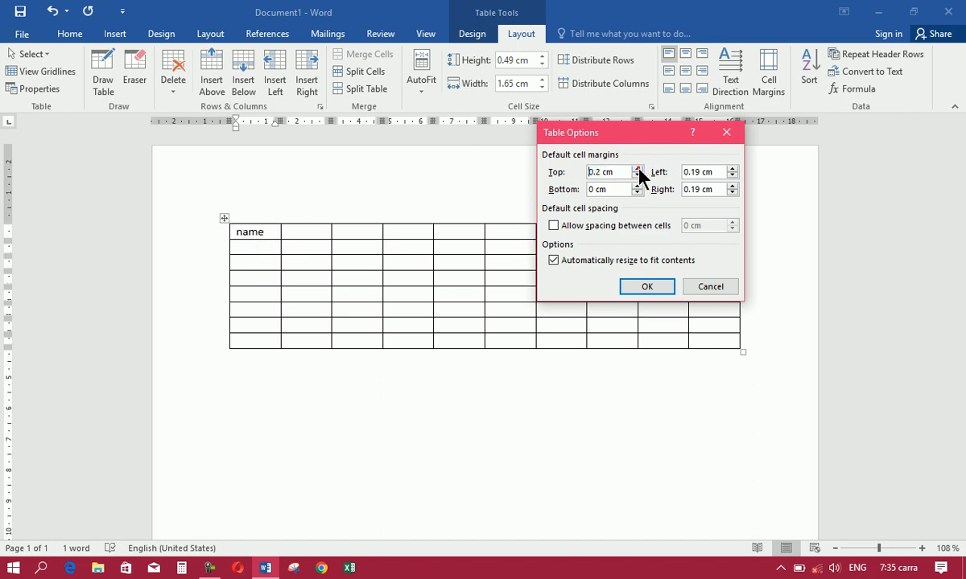
pyautogui.click(637, 170)
pyautogui.click(646, 286)
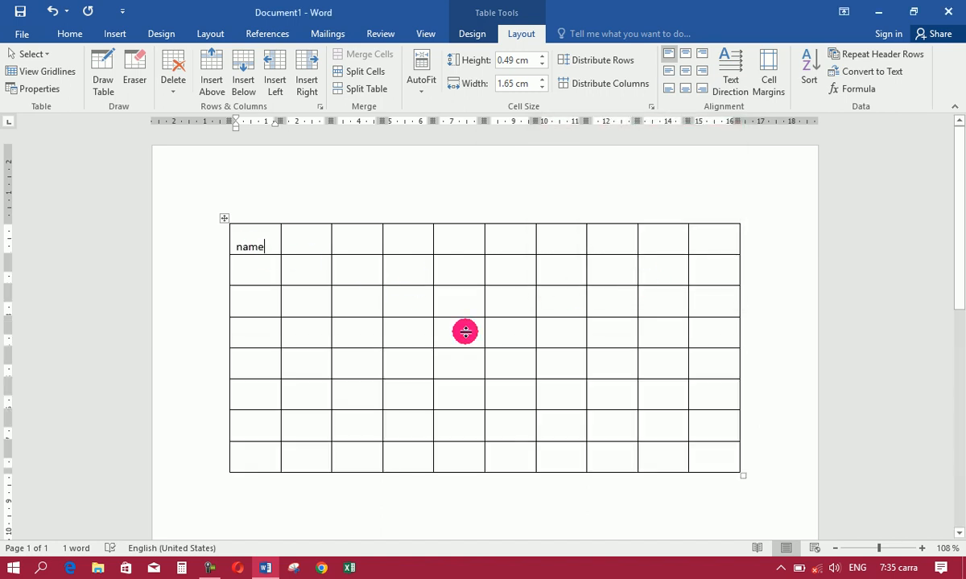
pyautogui.hotkey('ctrl', 'z')
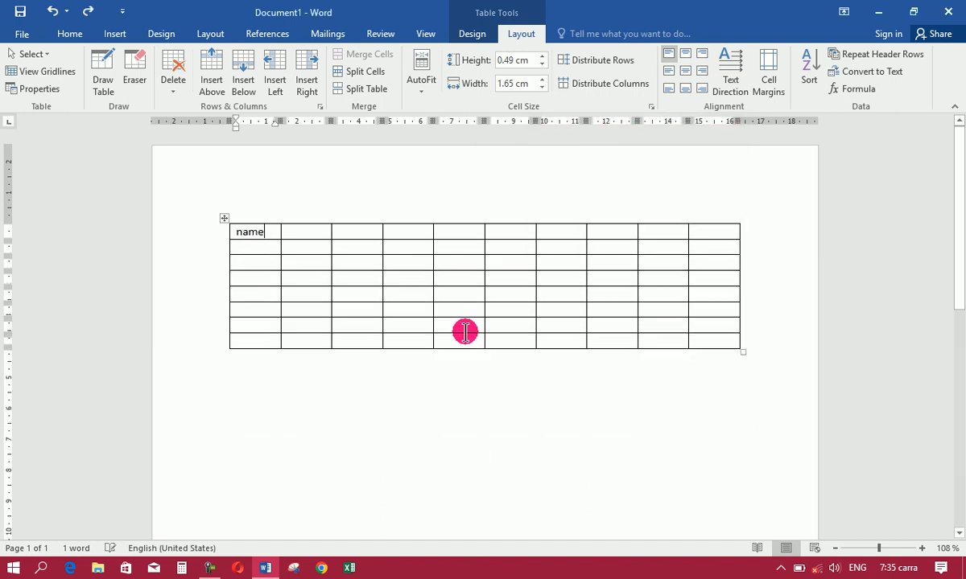
# Set the table's default right cell margin to 0.55 cm
pyautogui.click(765, 82)
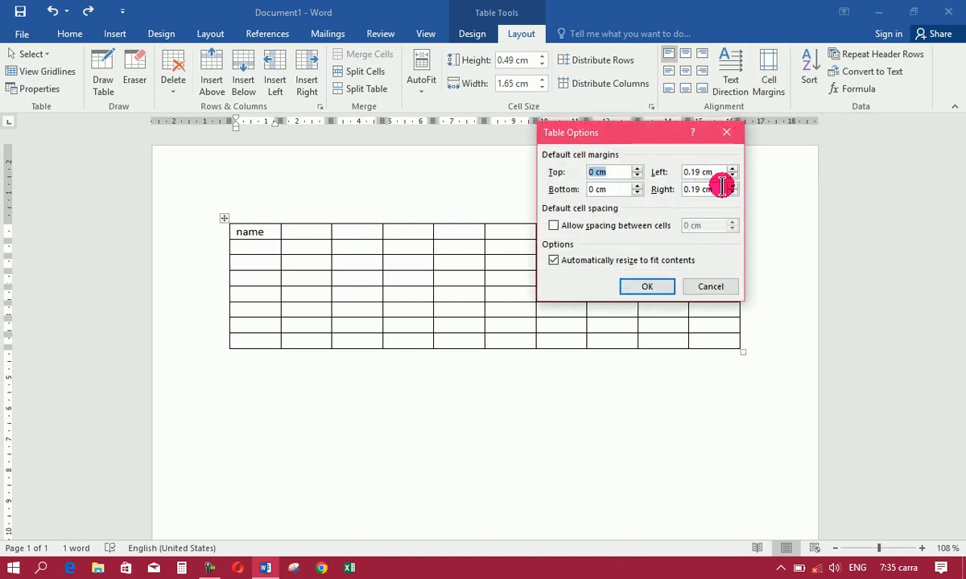
pyautogui.click(732, 185)
pyautogui.click(731, 185)
pyautogui.click(731, 185)
pyautogui.click(647, 286)
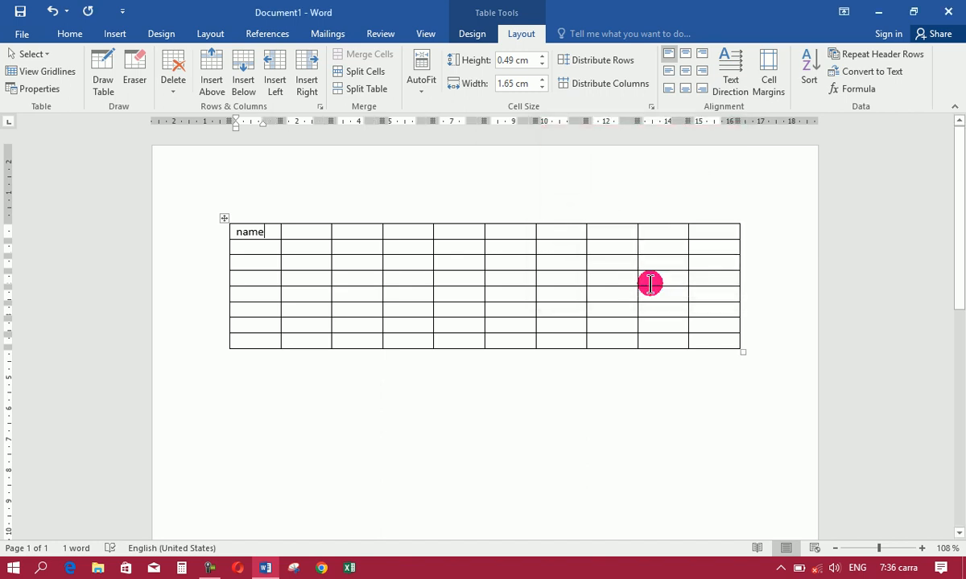
# Try increasing the default right cell margin beyond 0.55 cm and undo the change
pyautogui.click(771, 87)
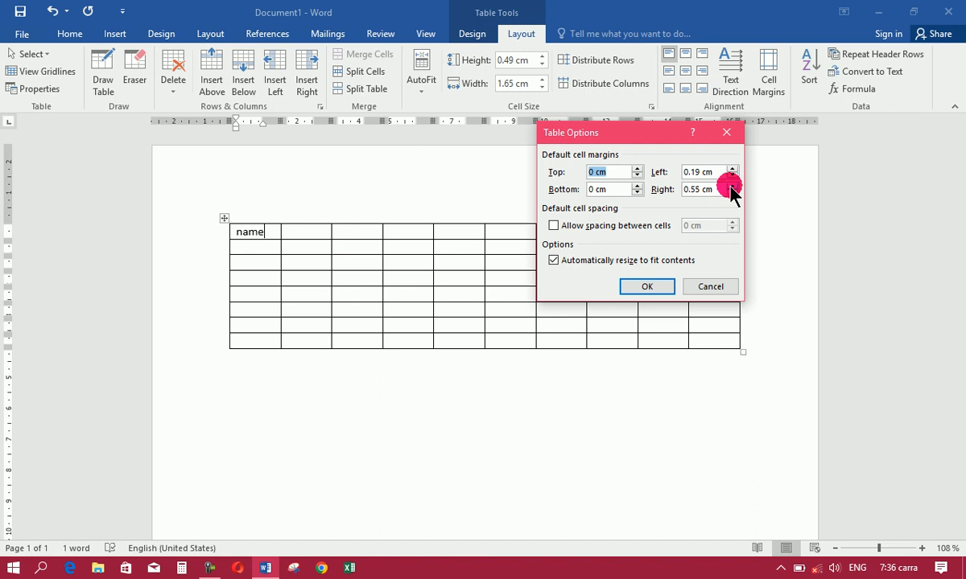
pyautogui.click(733, 185)
pyautogui.click(732, 185)
pyautogui.click(732, 185)
pyautogui.click(733, 185)
pyautogui.click(641, 287)
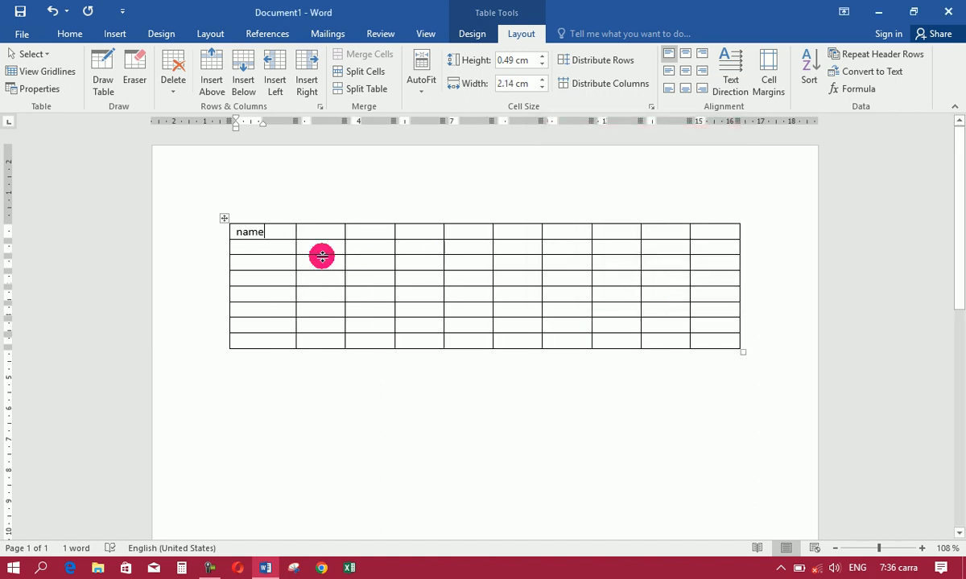
pyautogui.hotkey('ctrl', 'z')
# Allow spacing of 0.35 cm between the table's cells and undo it
pyautogui.click(777, 78)
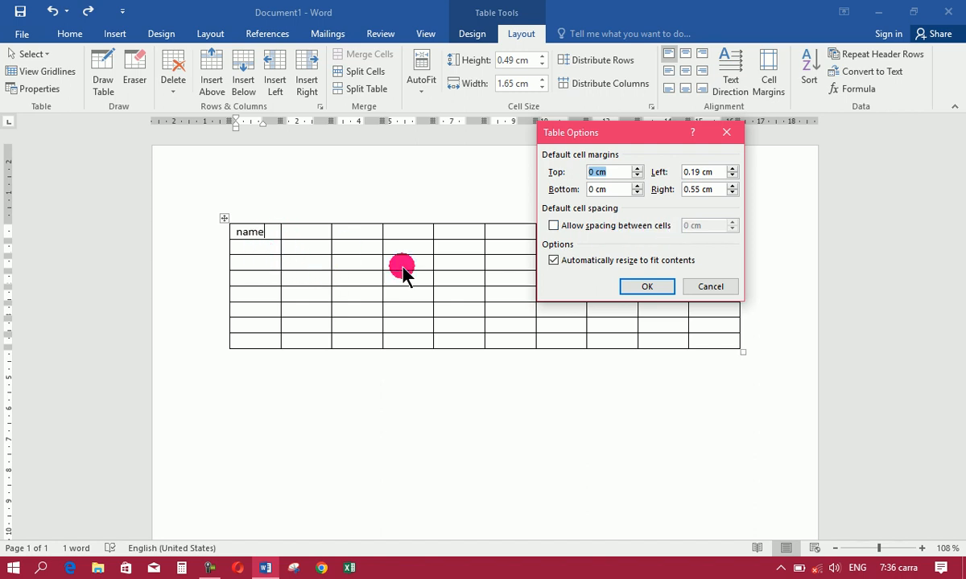
pyautogui.click(554, 227)
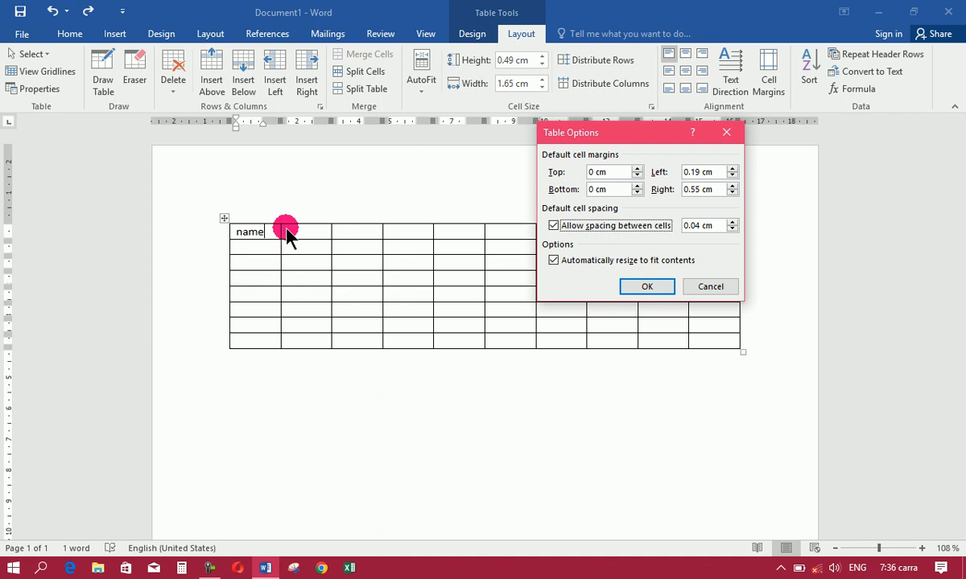
pyautogui.click(732, 221)
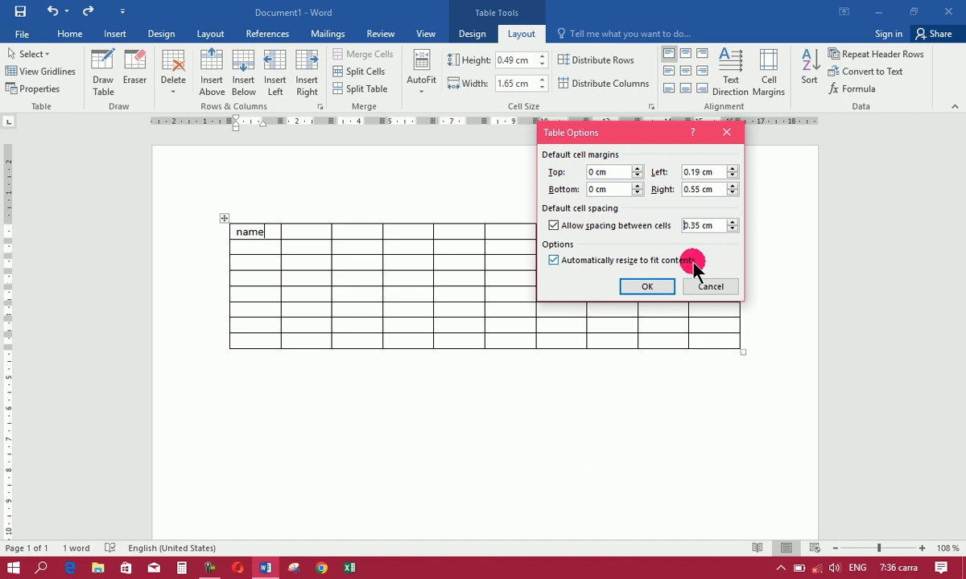
pyautogui.click(649, 287)
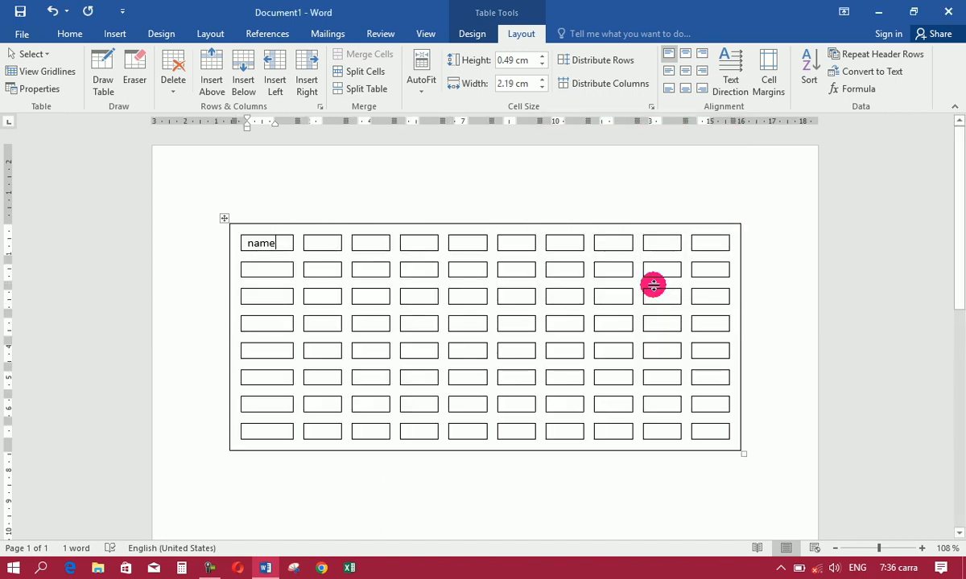
pyautogui.hotkey('ctrl', 'z')
# Try a smaller spacing between the table's cells than before and undo it
pyautogui.click(762, 82)
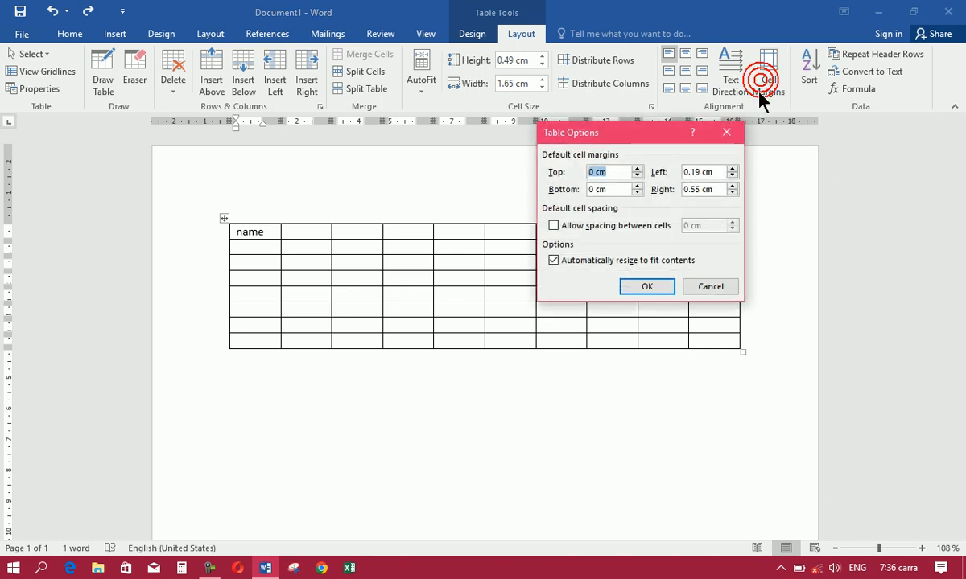
pyautogui.click(580, 226)
pyautogui.click(733, 224)
pyautogui.click(732, 223)
pyautogui.click(733, 223)
pyautogui.click(648, 287)
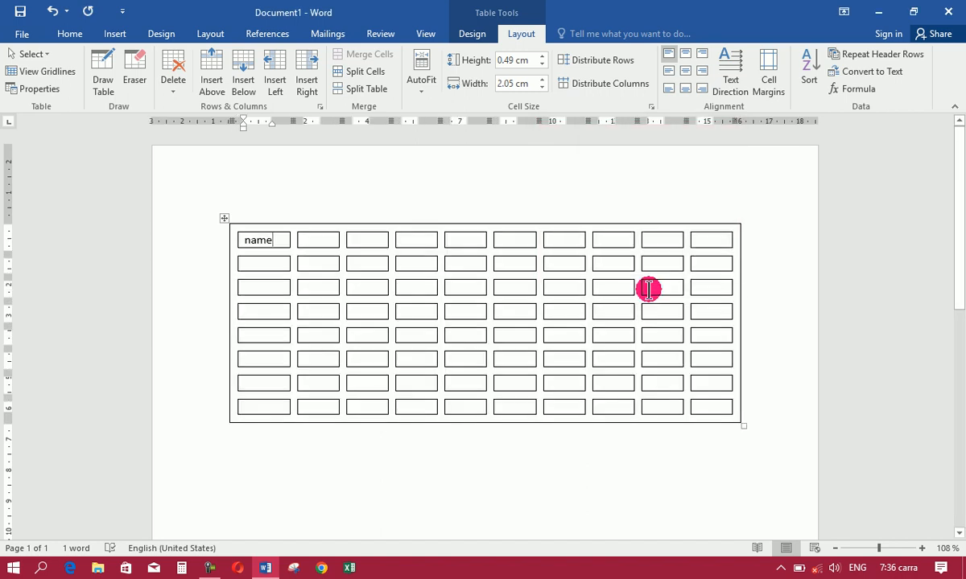
pyautogui.hotkey('ctrl', 'z')
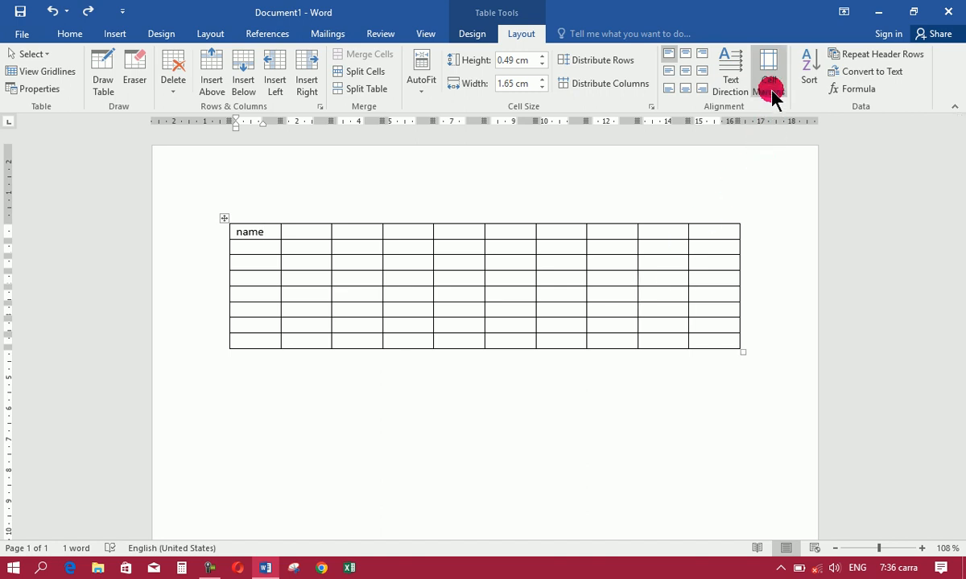
# Insert seven blank rows below the table's second row
pyautogui.click(253, 252)
pyautogui.doubleClick(241, 82)
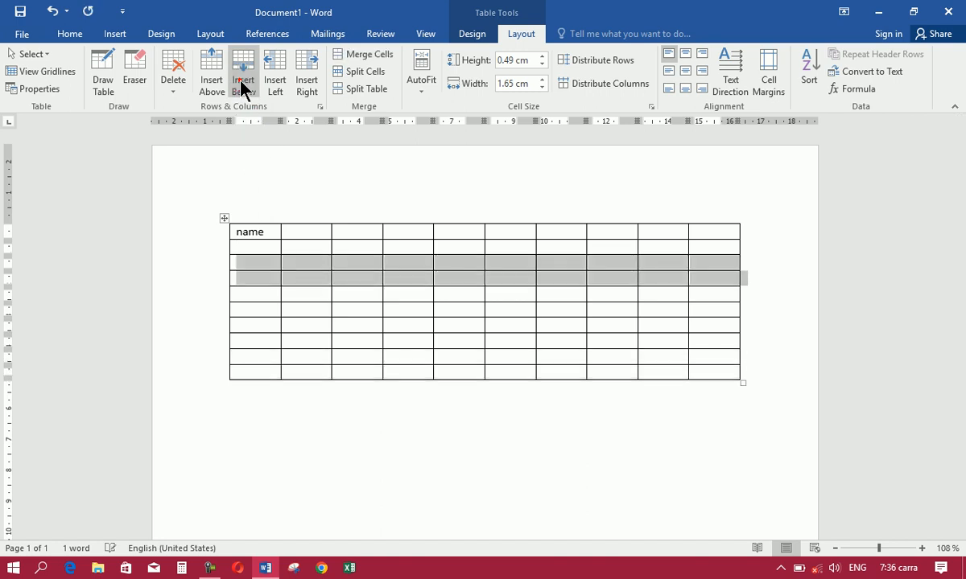
pyautogui.click(243, 81)
# Fill the five cells below "name" in the first column with Q, W, E, R and T
pyautogui.click(249, 249)
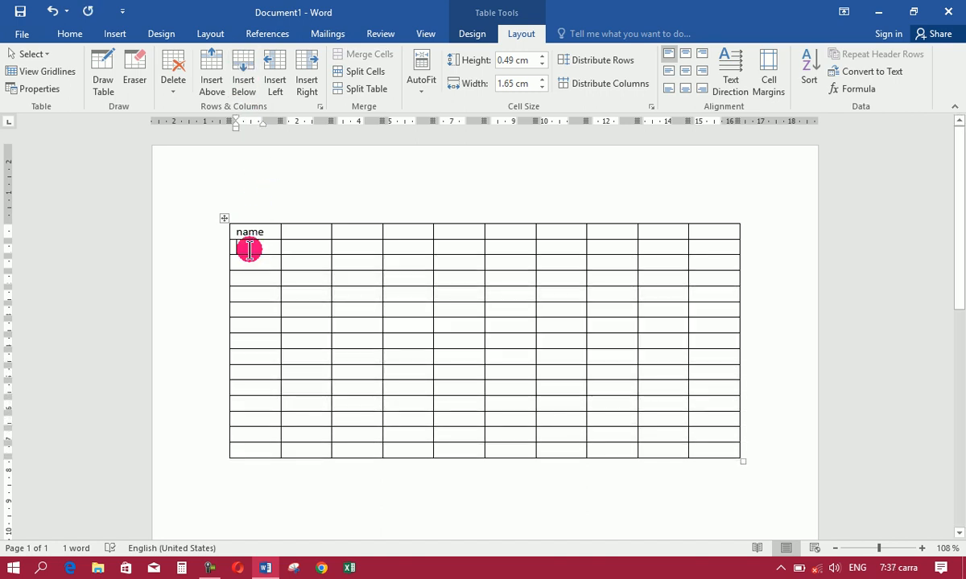
pyautogui.write('Q')
pyautogui.press('Down')
pyautogui.write('W')
pyautogui.press('Down')
pyautogui.write('e')
pyautogui.press('Down')
pyautogui.write('r')
pyautogui.press('Down')
pyautogui.write('t')
pyautogui.press('Down')
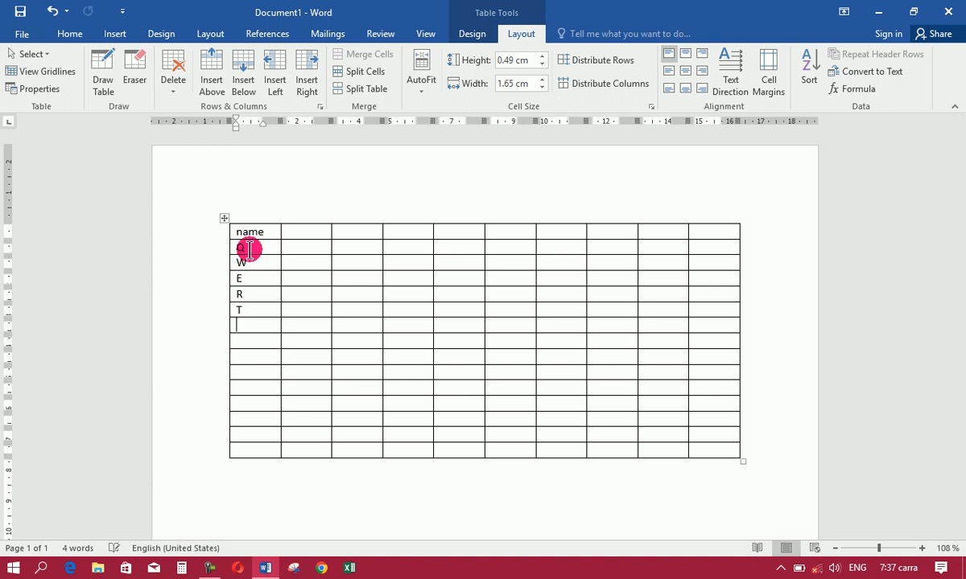
# Fill the nine first-column cells below "T" with A, S, Df, G, H, J, Z, X and C
pyautogui.write('a')
pyautogui.press('Down')
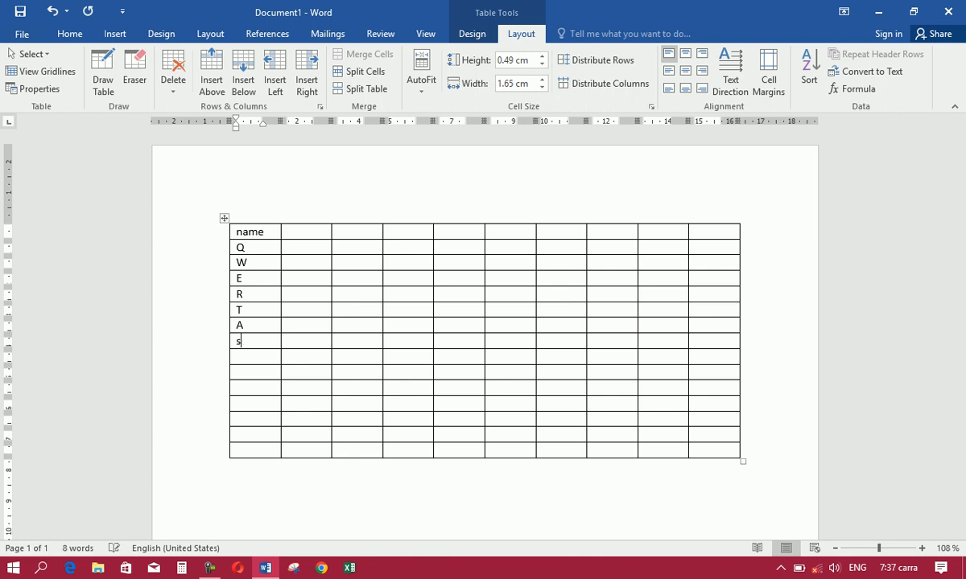
pyautogui.press('Down')
pyautogui.press('Down')
pyautogui.write('g')
pyautogui.press('Down')
pyautogui.write('h')
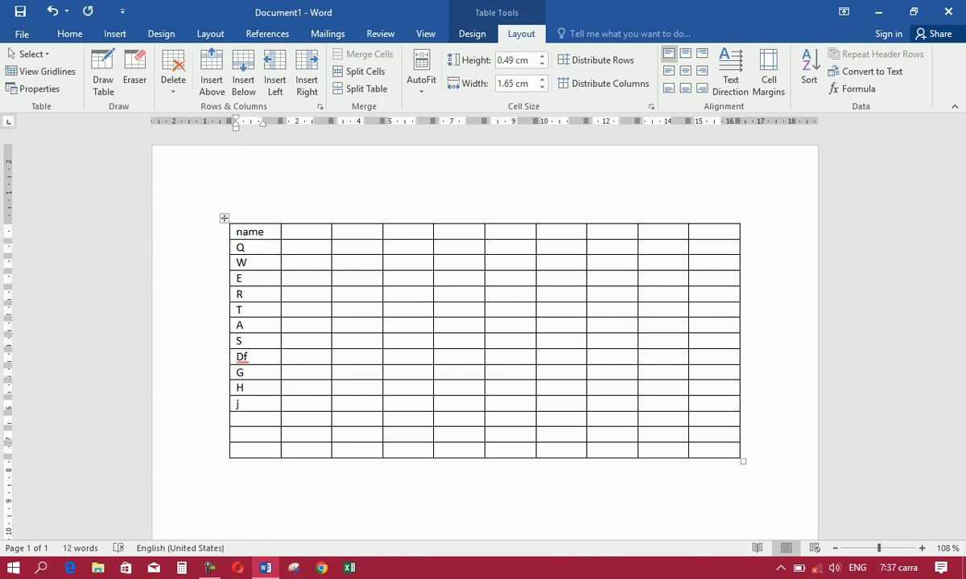
pyautogui.press('Down')
pyautogui.write('z')
pyautogui.press('Down')
pyautogui.write('x')
pyautogui.press('Down')
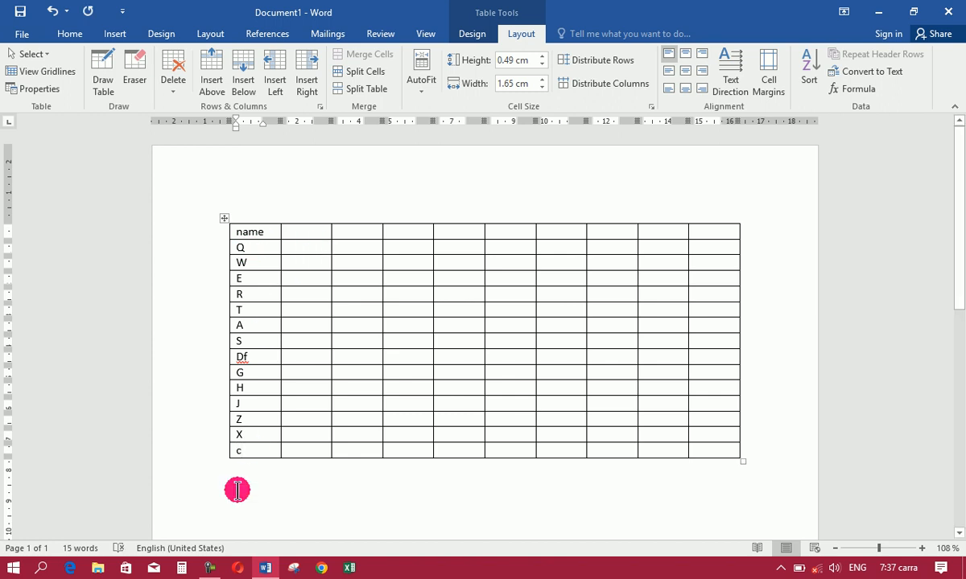
# Select the table's first column and sort it as text in ascending order without a header row
pyautogui.hotkey('shift', 'Up')
pyautogui.hotkey('shift', 'Up')
pyautogui.hotkey('shift', 'Up')
pyautogui.hotkey('shift', 'Up')
pyautogui.hotkey('shift', 'Up')
pyautogui.hotkey('shift', 'Up')
pyautogui.hotkey('shift', 'Up')
pyautogui.hotkey('shift', 'Up')
pyautogui.hotkey('shift', 'Up')
pyautogui.hotkey('shift', 'Up')
pyautogui.hotkey('shift', 'Up')
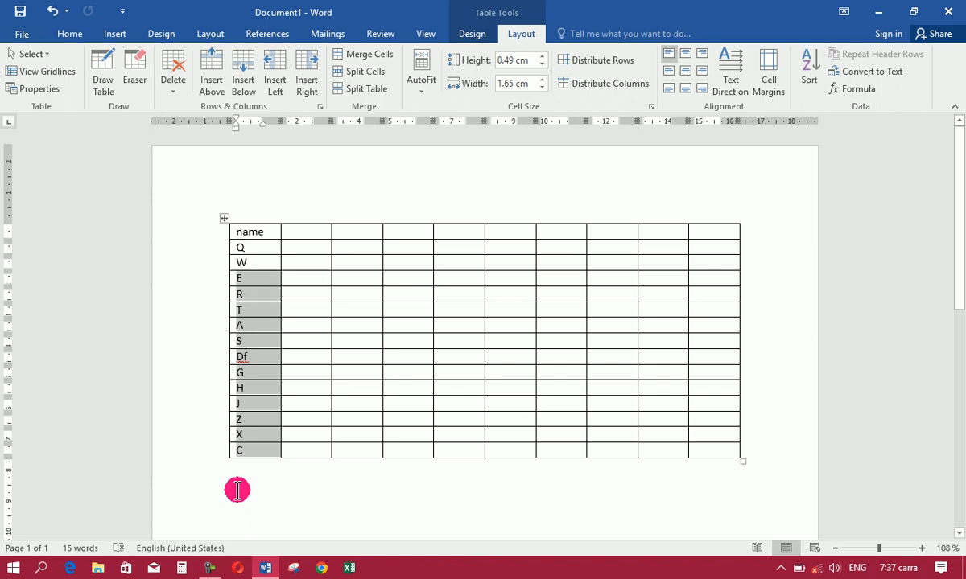
pyautogui.hotkey('shift', 'Up')
pyautogui.hotkey('shift', 'Up')
pyautogui.hotkey('shift', 'Up')
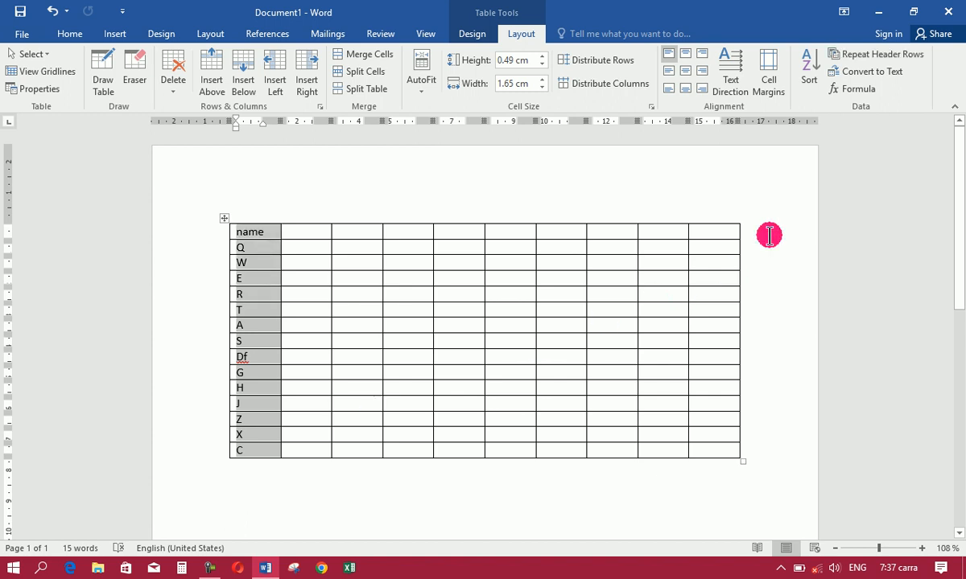
pyautogui.click(809, 80)
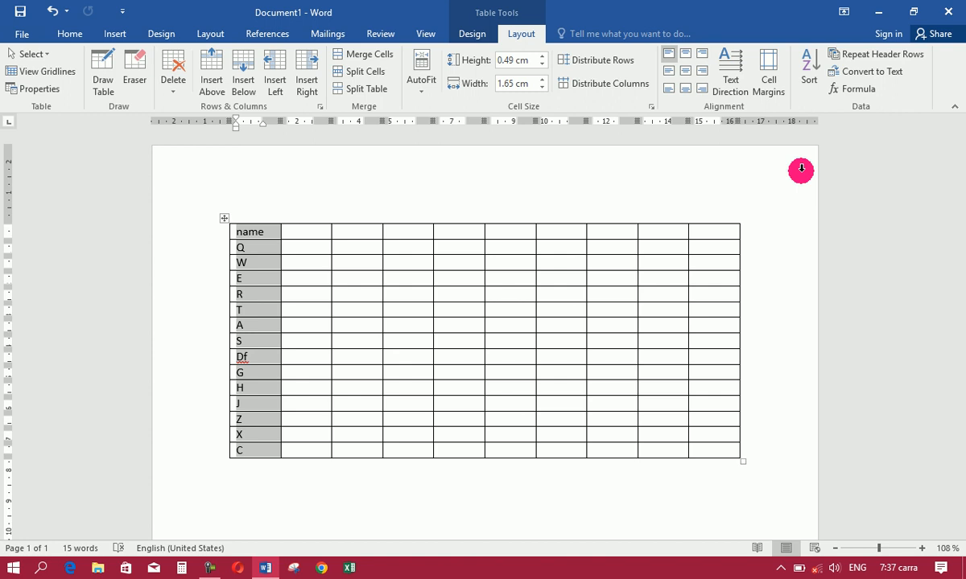
pyautogui.click(805, 80)
pyautogui.moveTo(546, 158); pyautogui.dragTo(725, 137)
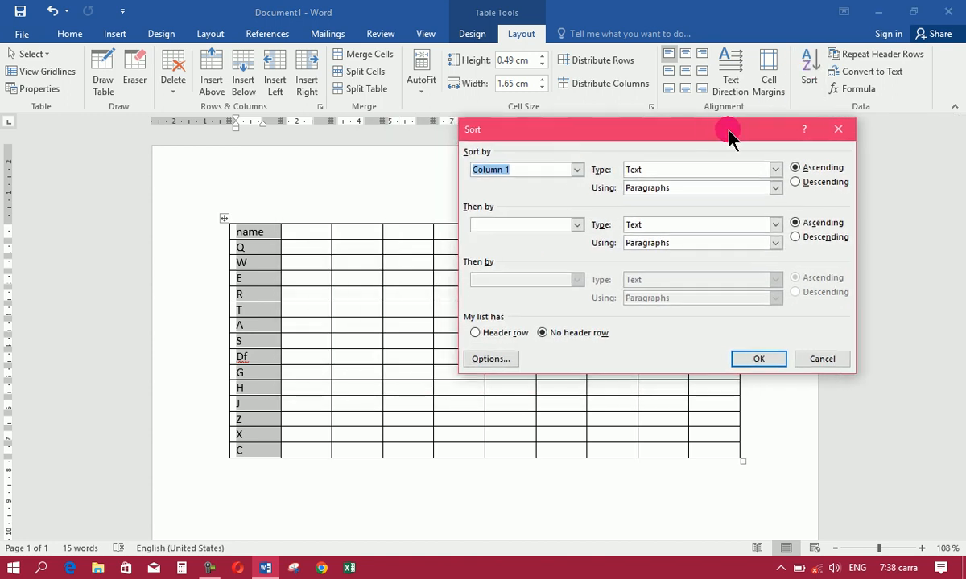
pyautogui.click(795, 169)
pyautogui.click(797, 168)
pyautogui.click(749, 362)
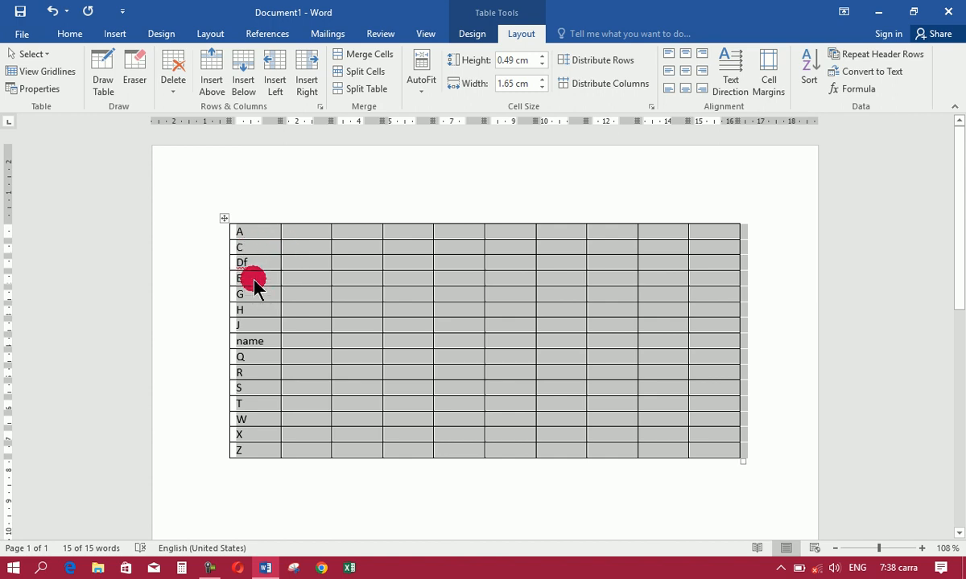
# Reselect the whole first column and sort the table by Column 1 in descending order
pyautogui.click(256, 371)
pyautogui.click(243, 235)
pyautogui.click(245, 232)
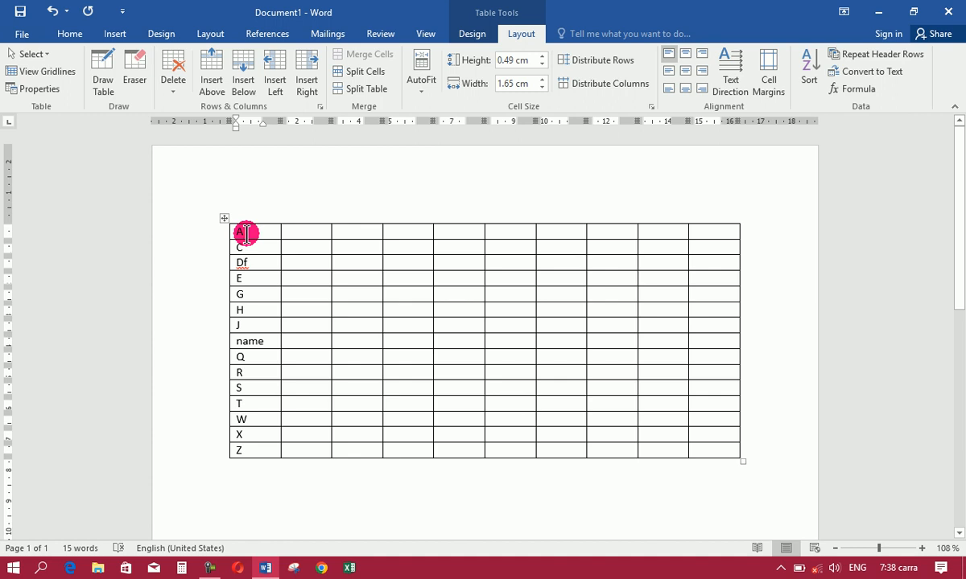
pyautogui.hotkey('shift', 'Down')
pyautogui.hotkey('shift', 'Down')
pyautogui.hotkey('shift', 'Down')
pyautogui.hotkey('shift', 'Down')
pyautogui.hotkey('shift', 'Down')
pyautogui.hotkey('shift', 'Down')
pyautogui.hotkey('shift', 'Down')
pyautogui.hotkey('shift', 'Down')
pyautogui.hotkey('shift', 'Down')
pyautogui.hotkey('shift', 'Down')
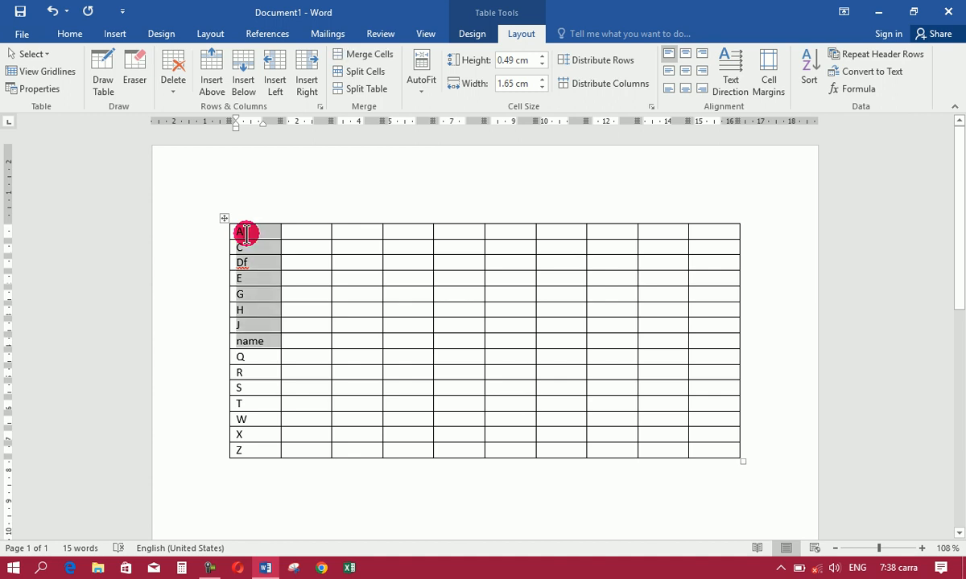
pyautogui.hotkey('shift', 'Down')
pyautogui.hotkey('shift', 'Down')
pyautogui.hotkey('shift', 'Down')
pyautogui.hotkey('shift', 'Down')
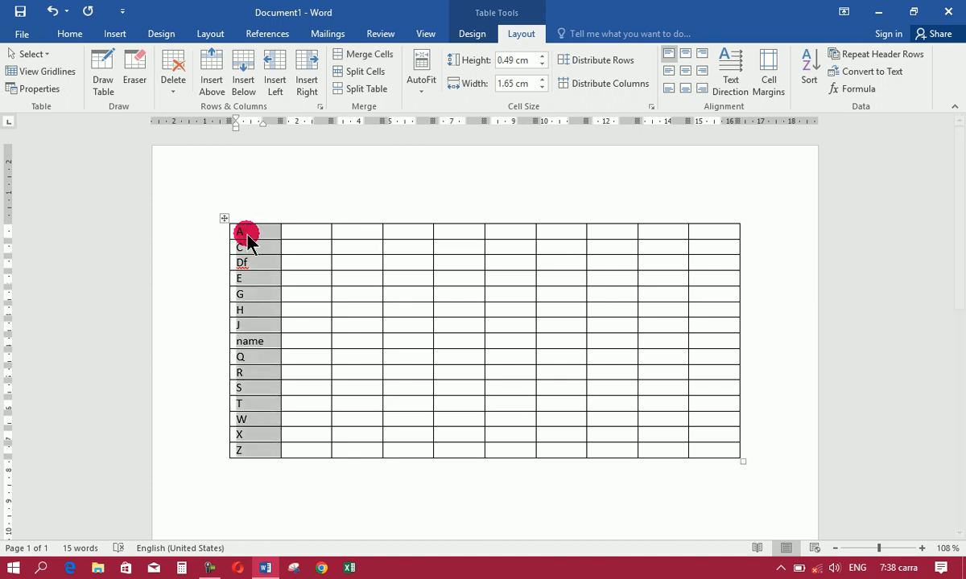
pyautogui.click(805, 74)
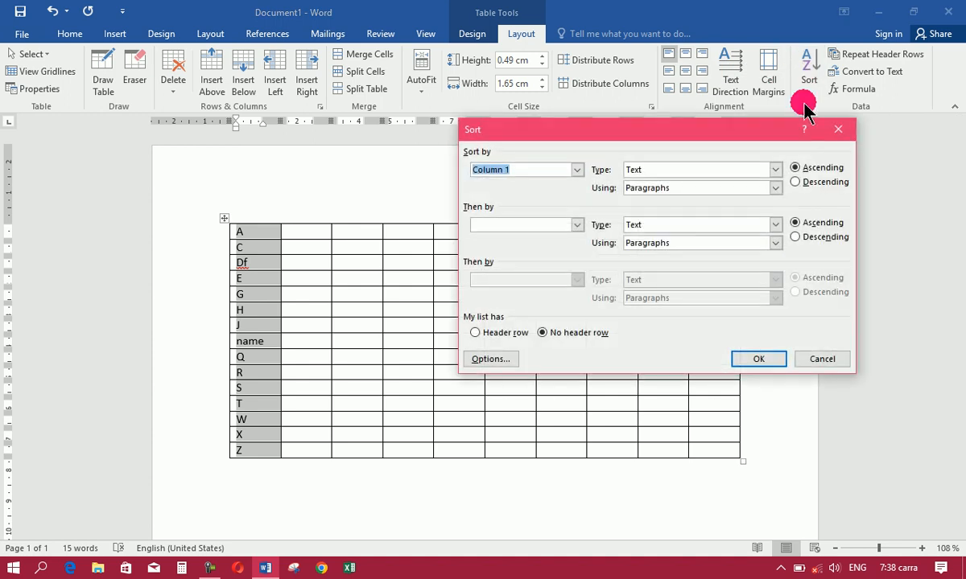
pyautogui.click(815, 185)
pyautogui.click(751, 360)
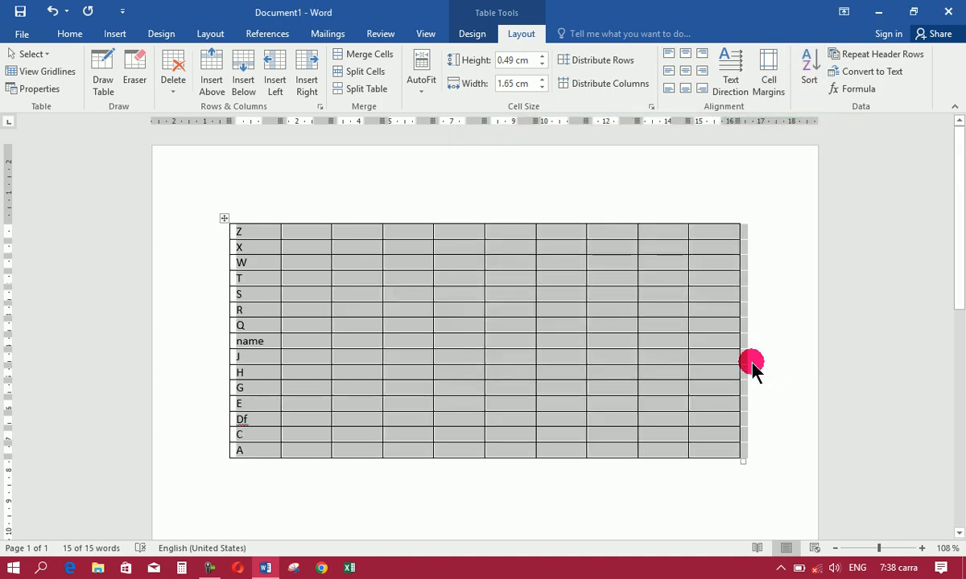
pyautogui.click(414, 353)
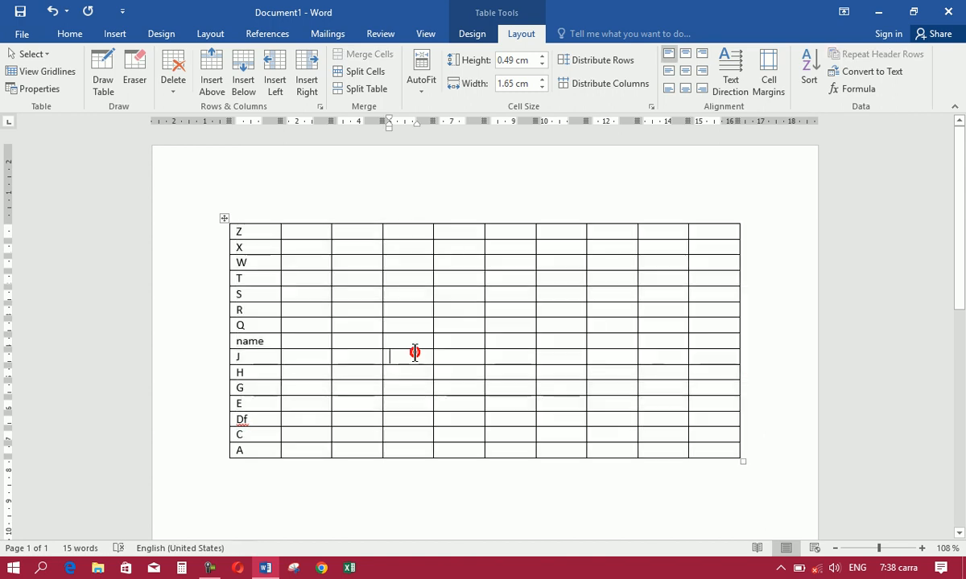
# Undo both sorts, the sample entries and the table itself until the document is blank
pyautogui.hotkey('ctrl', 'z')
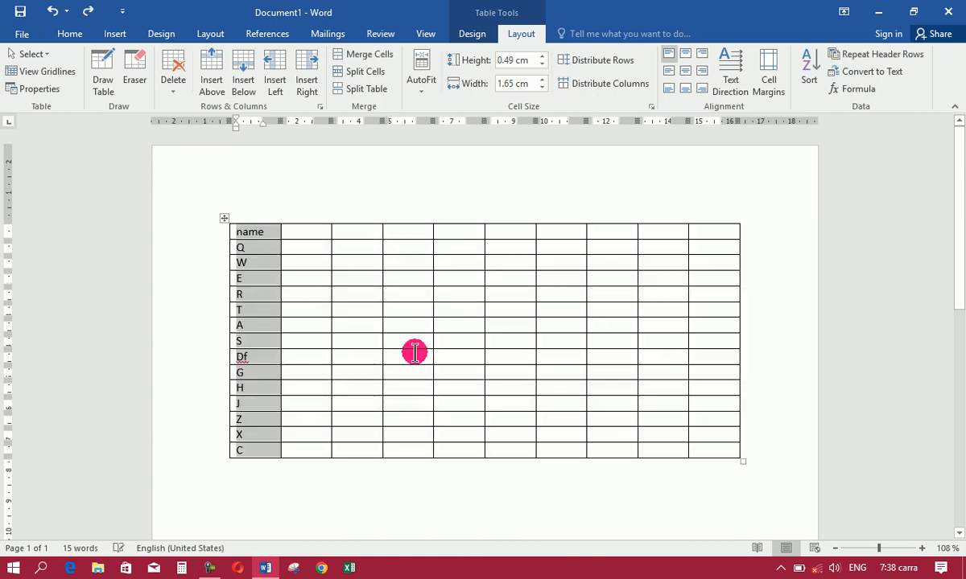
pyautogui.hotkey('ctrl', 'z')
pyautogui.hotkey('ctrl', 'z')
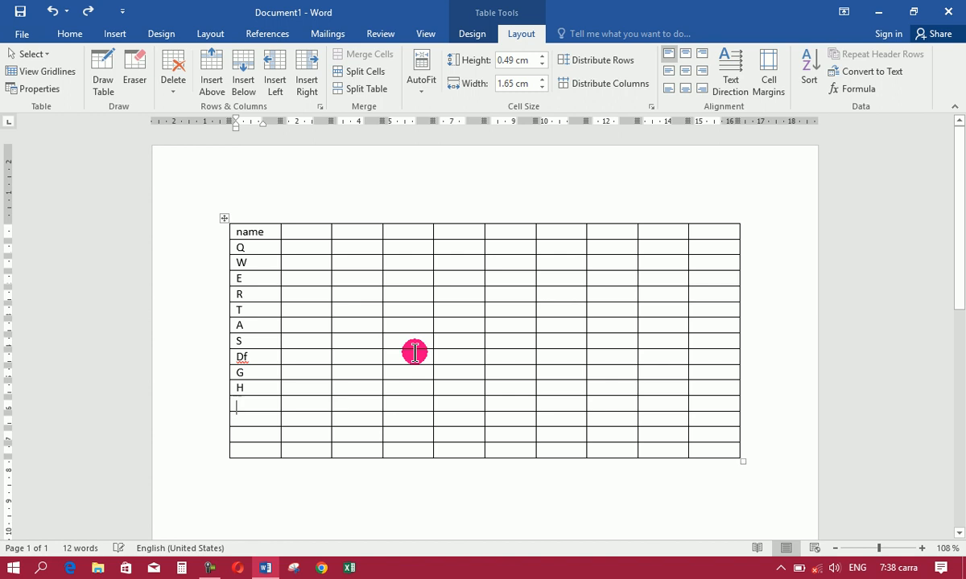
pyautogui.hotkey('ctrl', 'z')
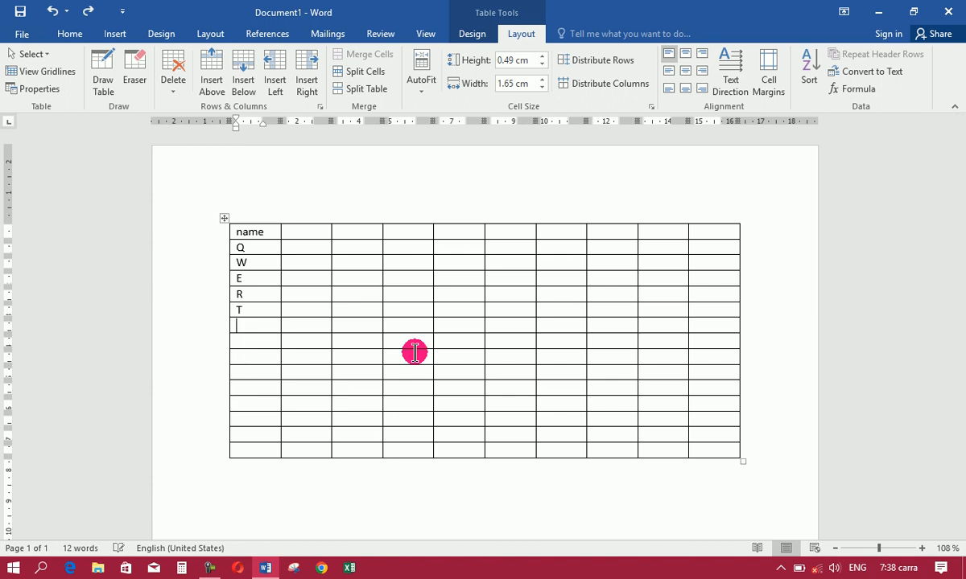
pyautogui.hotkey('ctrl', 'z')
pyautogui.hotkey('ctrl', 'z')
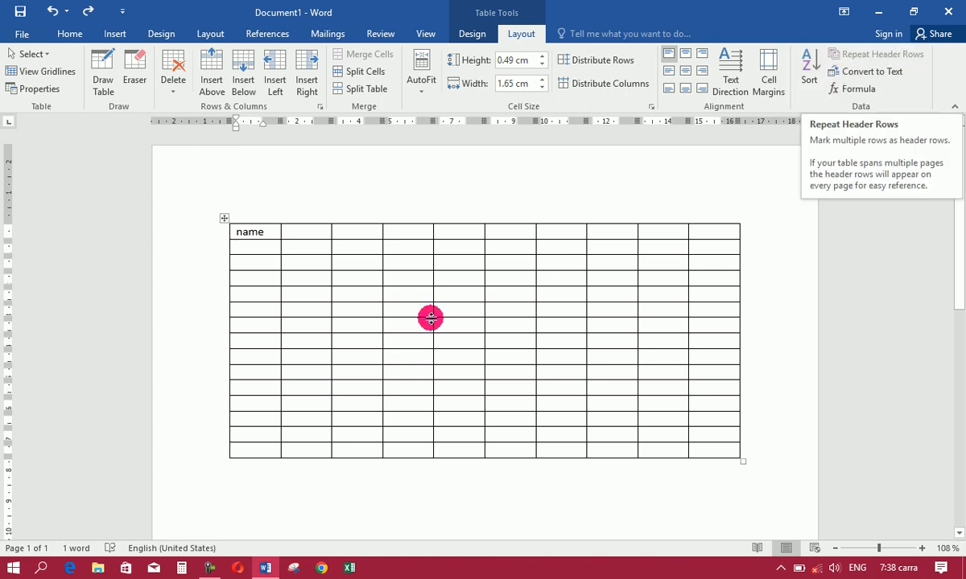
pyautogui.hotkey('ctrl', 'z')
pyautogui.hotkey('ctrl', 'z')
pyautogui.hotkey('ctrl', 'z')
pyautogui.hotkey('ctrl', 'z')
pyautogui.hotkey('ctrl', 'z')
pyautogui.hotkey('ctrl', 'z')
pyautogui.hotkey('ctrl', 'z')
pyautogui.hotkey('ctrl', 'z')
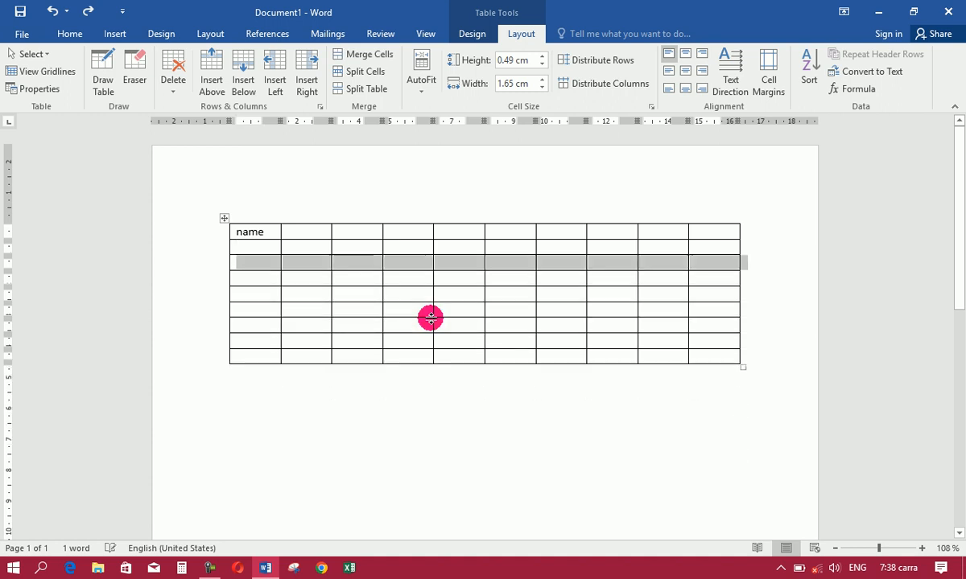
# Insert a new table with 4 columns and 200 rows
pyautogui.click(115, 34)
pyautogui.click(103, 81)
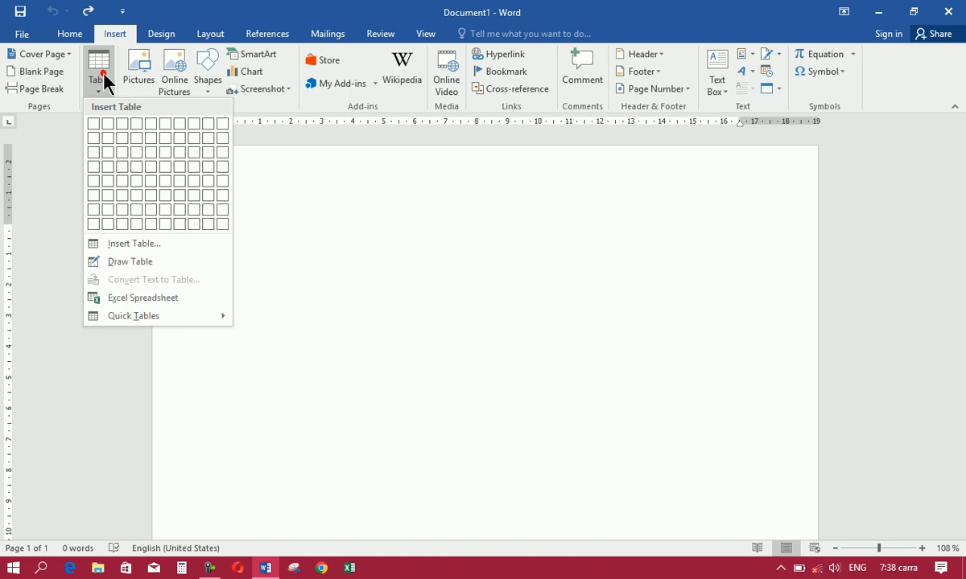
pyautogui.click(142, 244)
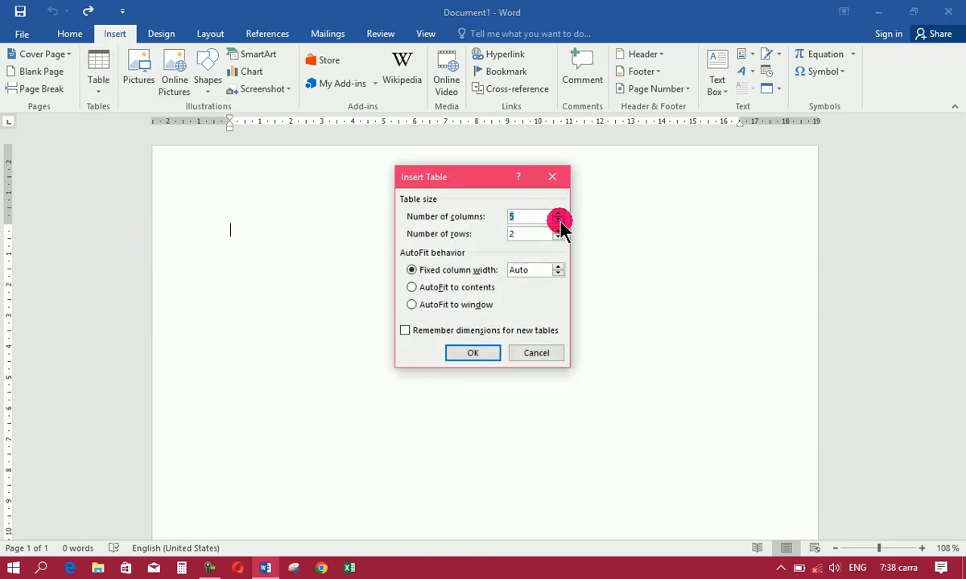
pyautogui.click(558, 220)
pyautogui.click(535, 235)
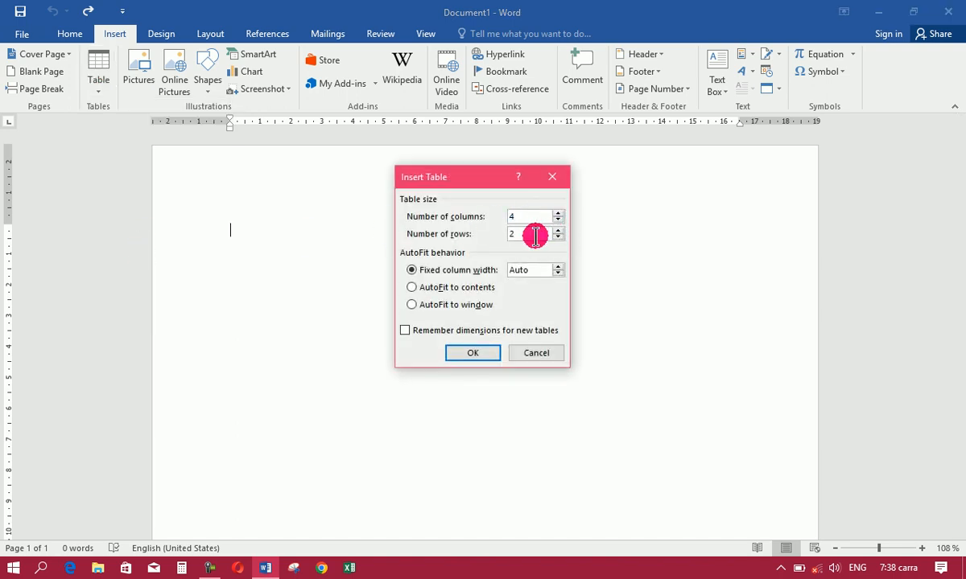
pyautogui.write('00')
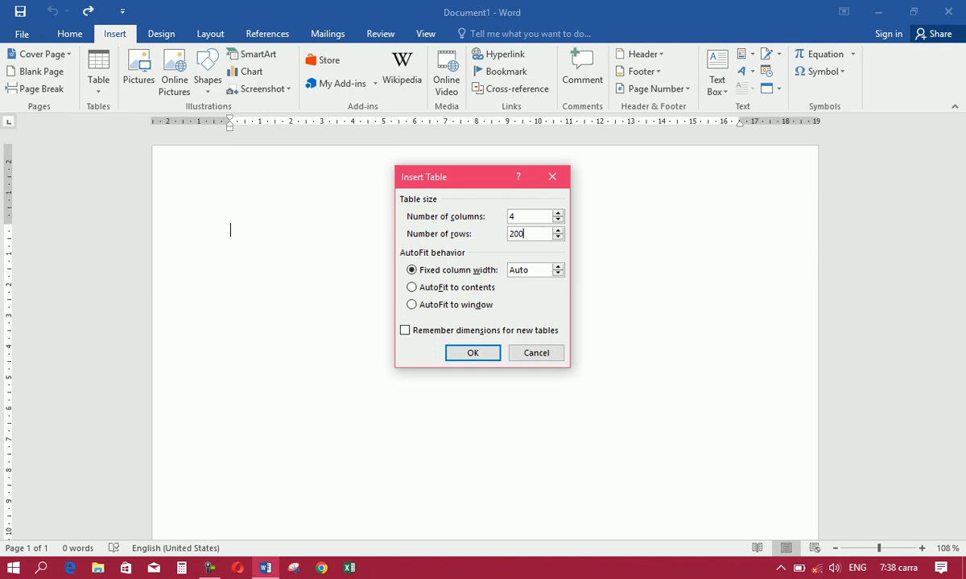
pyautogui.click(459, 353)
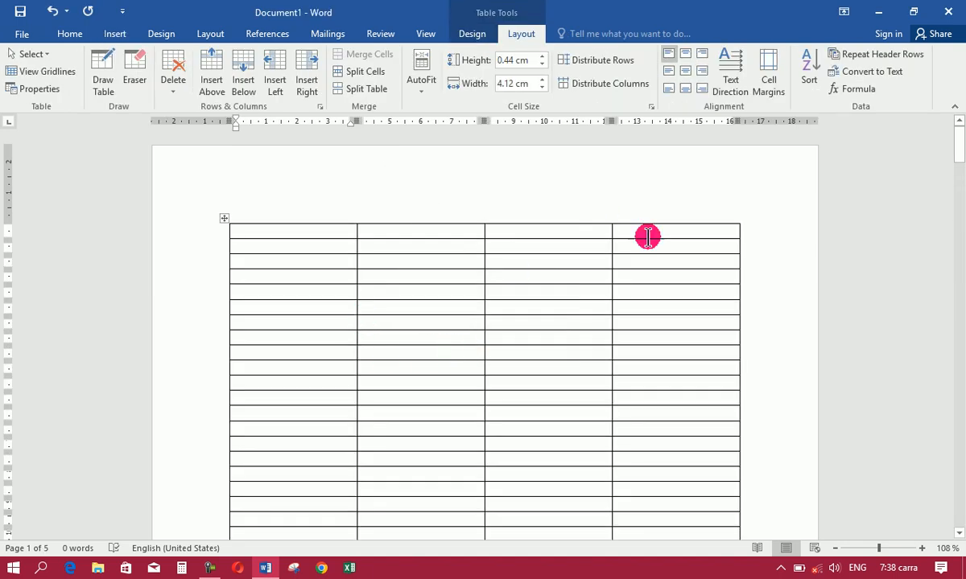
# Switch to the Pashto keyboard and fill the header row from right to left with نوم, پلارنوم, نیکه نوم and اساس
pyautogui.click(686, 237)
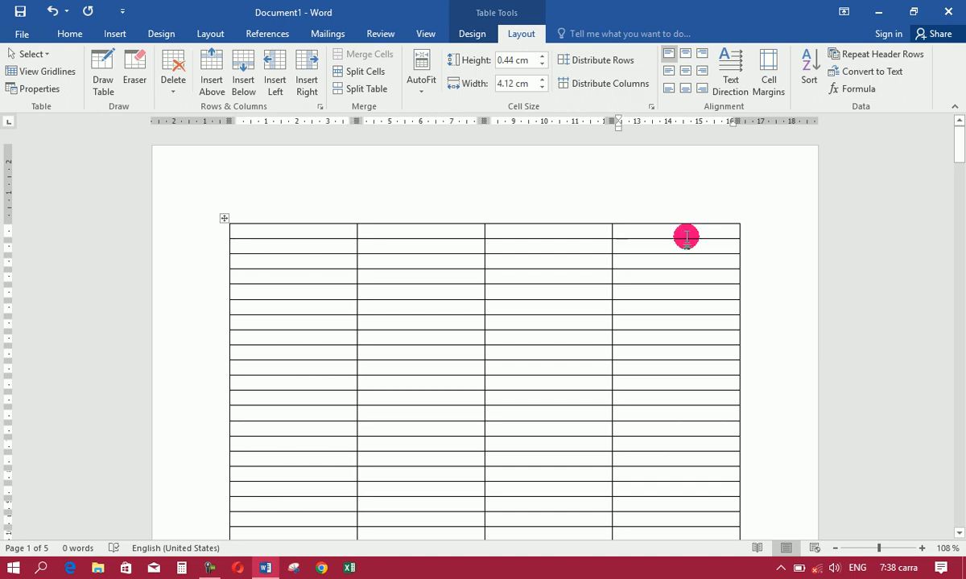
pyautogui.hotkey('alt', 'shift')
pyautogui.write('نوم')
pyautogui.click(556, 232)
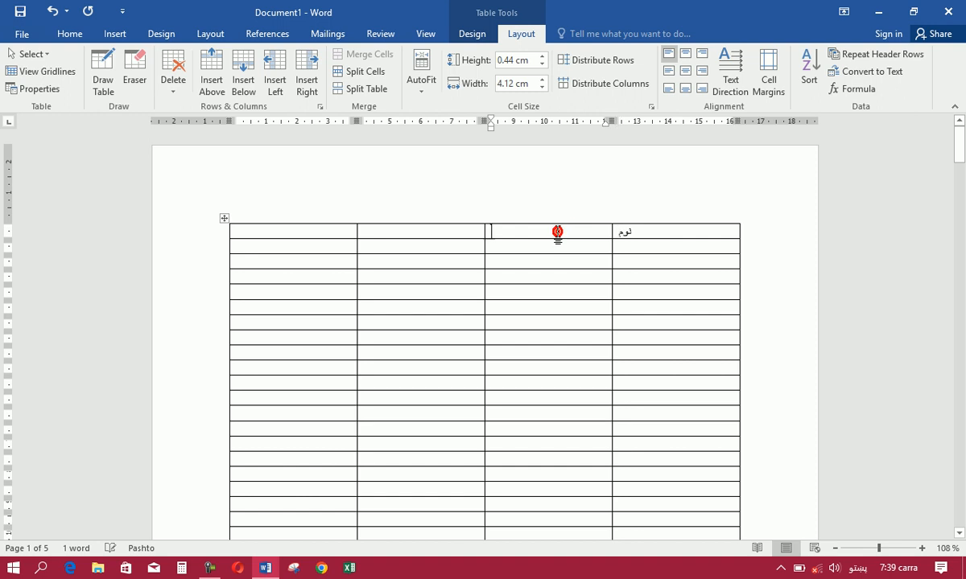
pyautogui.write('پلار نوم')
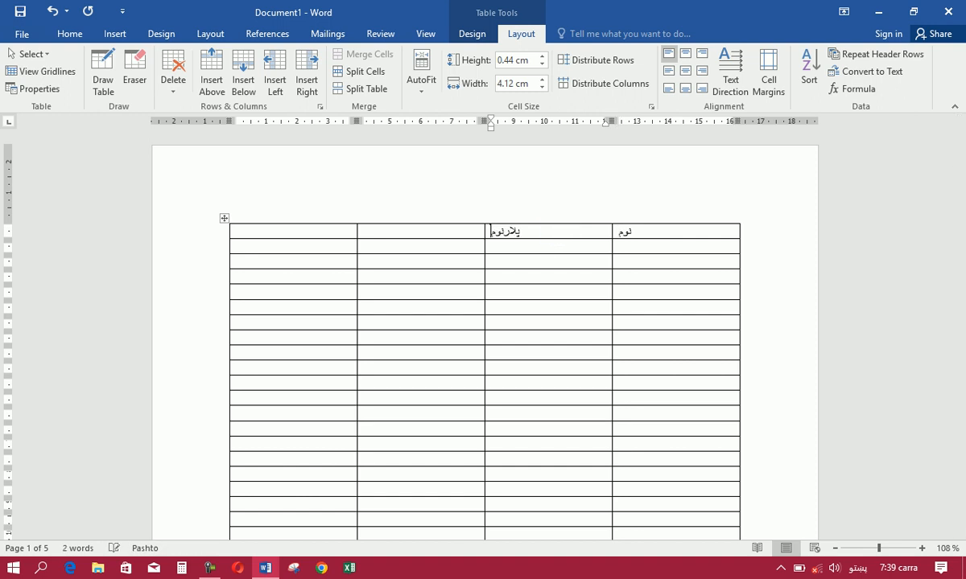
pyautogui.click(442, 232)
pyautogui.write('لی')
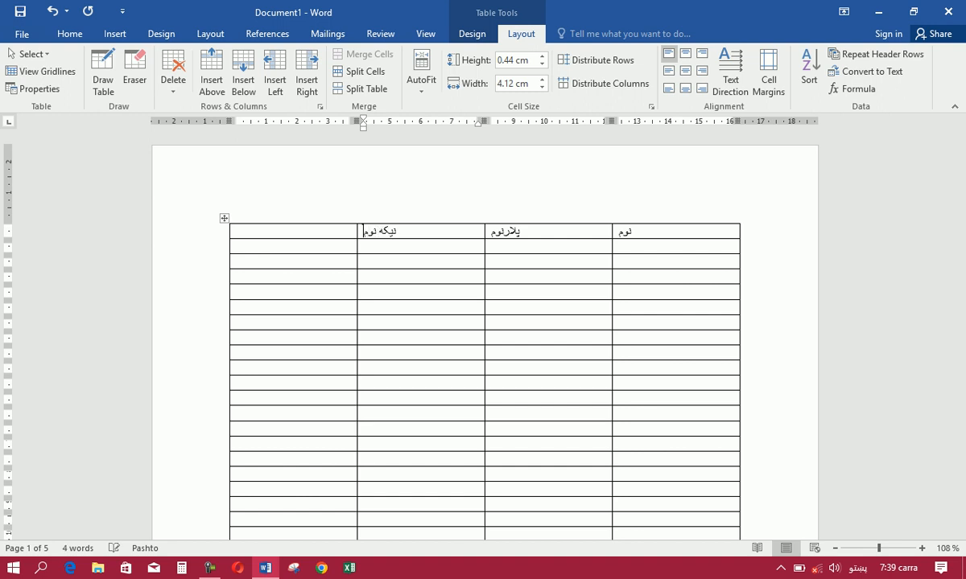
pyautogui.click(277, 235)
pyautogui.write('اساس')
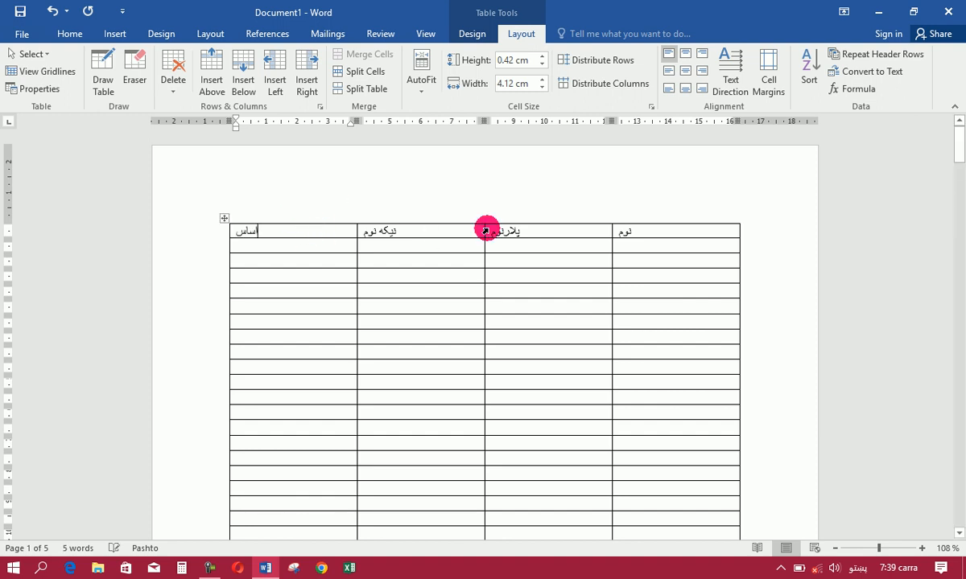
# Make the whole header row bold, enlarge its text to size 14 and centre it
pyautogui.click(202, 242)
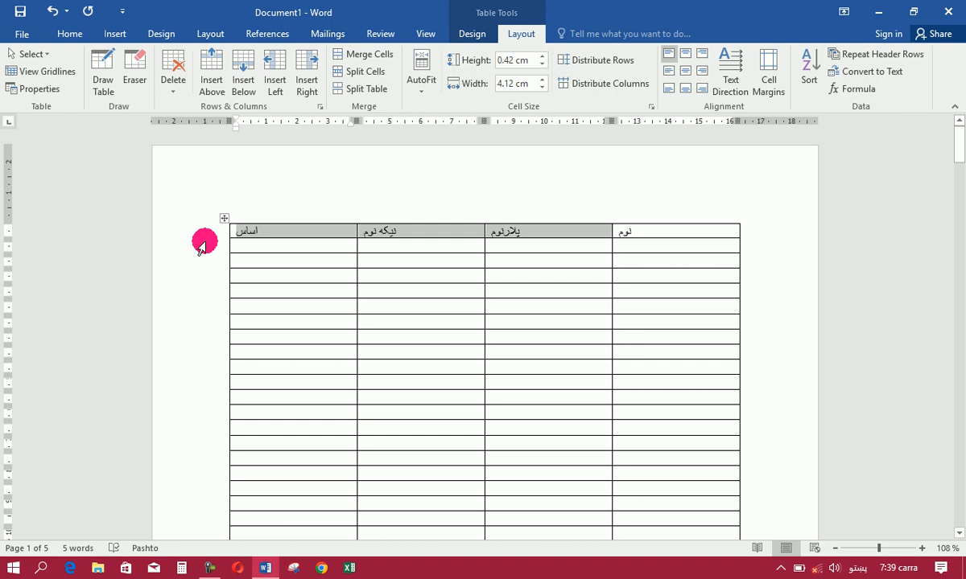
pyautogui.click(71, 34)
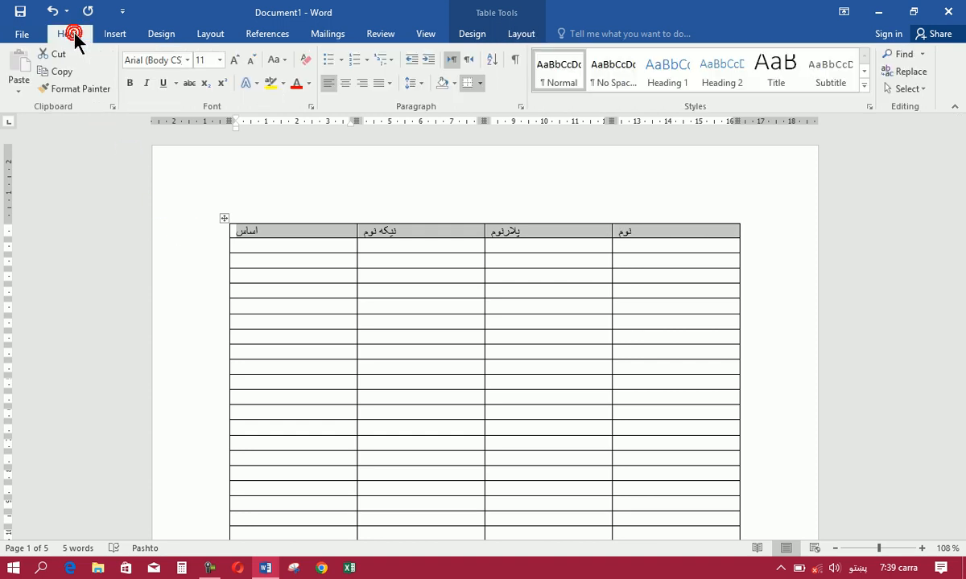
pyautogui.click(131, 83)
pyautogui.click(234, 60)
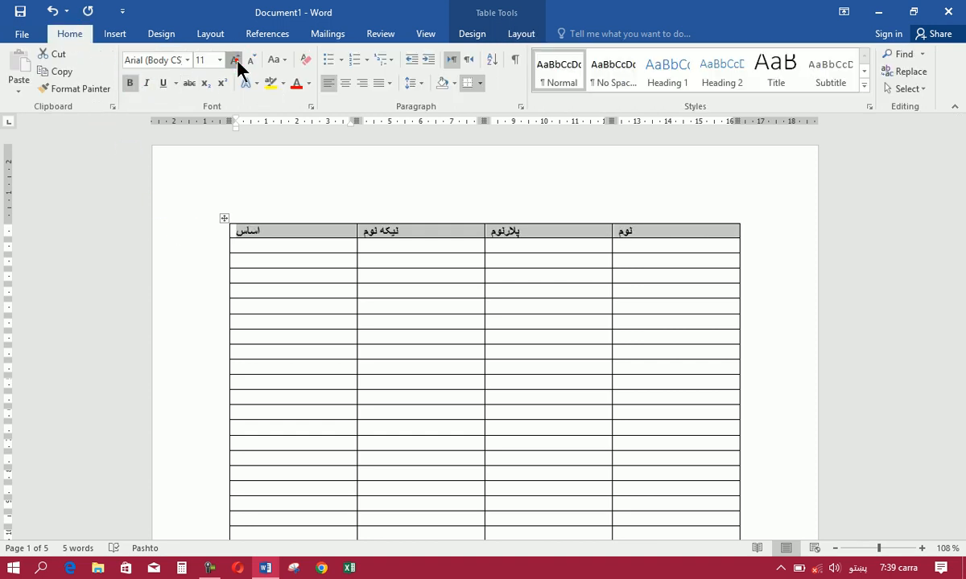
pyautogui.click(234, 60)
pyautogui.click(347, 83)
pyautogui.click(347, 82)
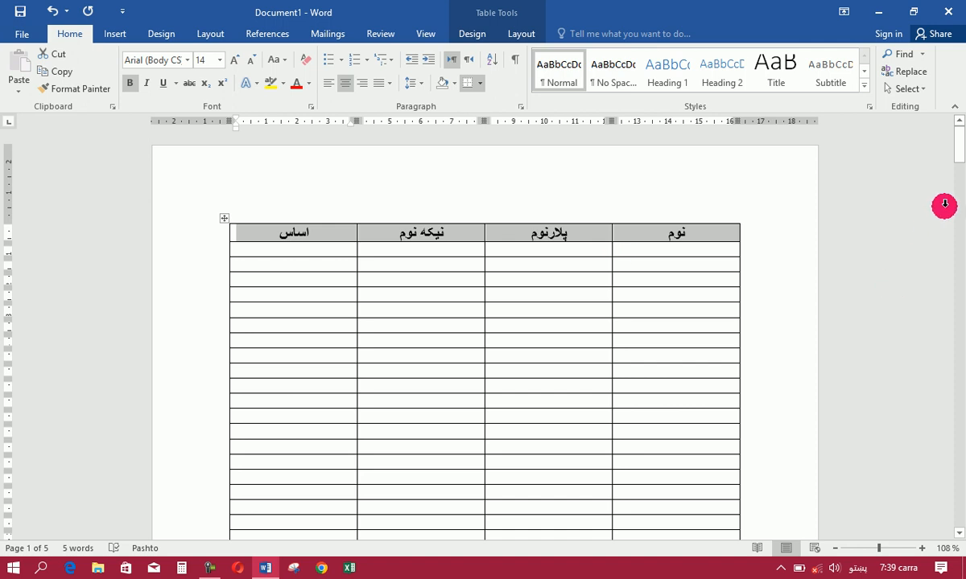
# Set the selected header row to repeat at the top of every page and check the table's following pages
pyautogui.moveTo(959, 133)
pyautogui.mouseDown()
pyautogui.moveTo(960, 302)
pyautogui.moveTo(957, 146)
pyautogui.mouseUp()
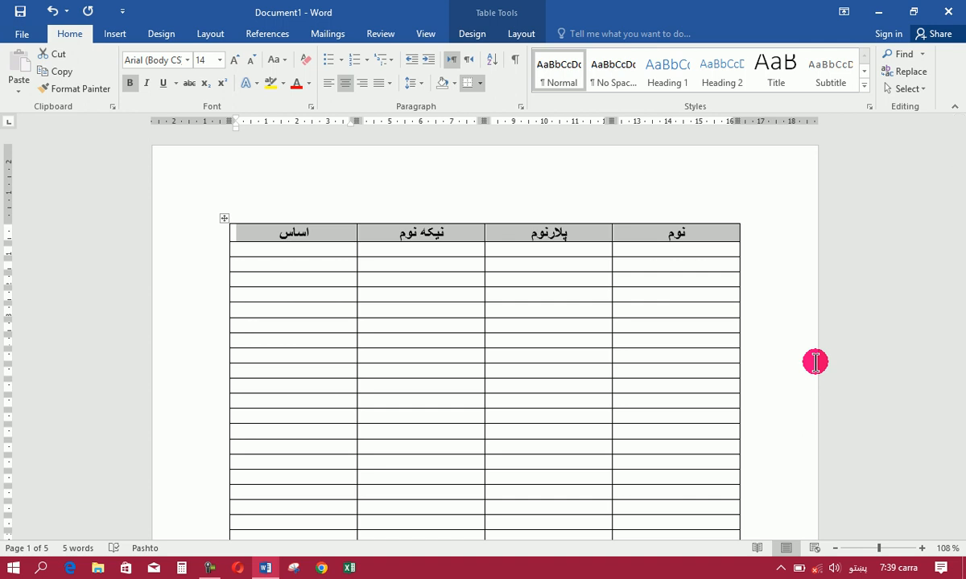
pyautogui.click(520, 36)
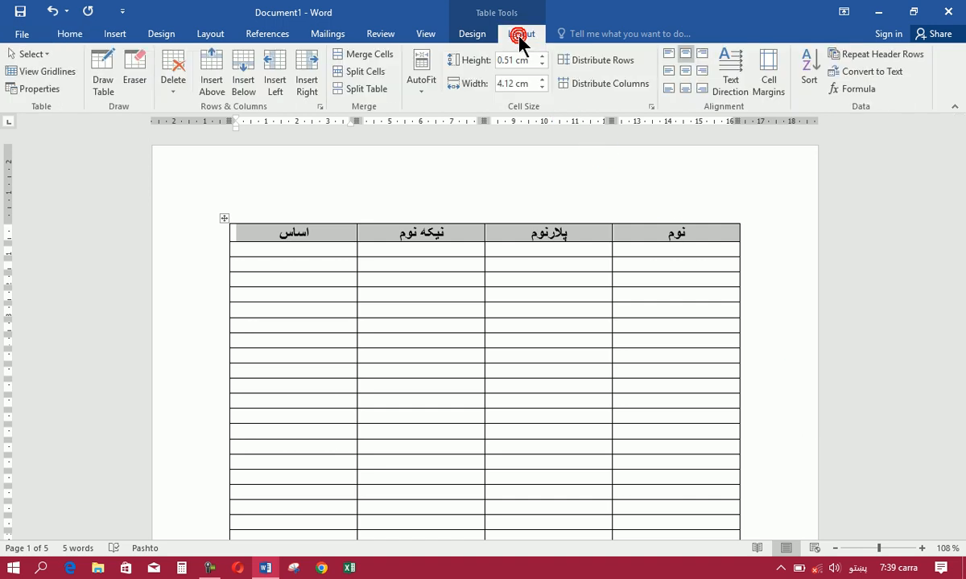
pyautogui.click(871, 56)
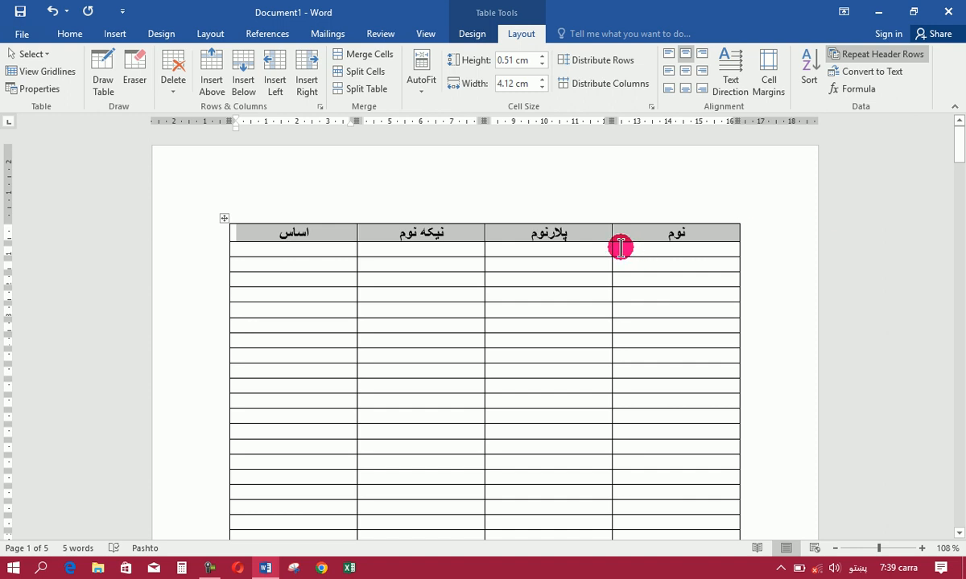
pyautogui.moveTo(960, 126)
pyautogui.mouseDown()
pyautogui.moveTo(958, 503)
pyautogui.moveTo(957, 145)
pyautogui.mouseUp()
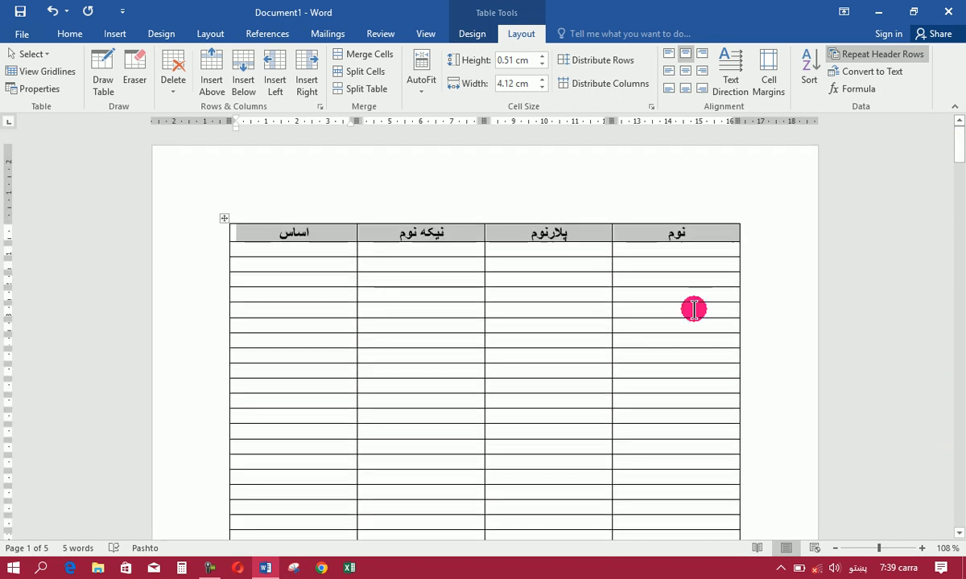
# Toggle header row repetition off, on and off again, comparing the table's following pages
pyautogui.click(889, 53)
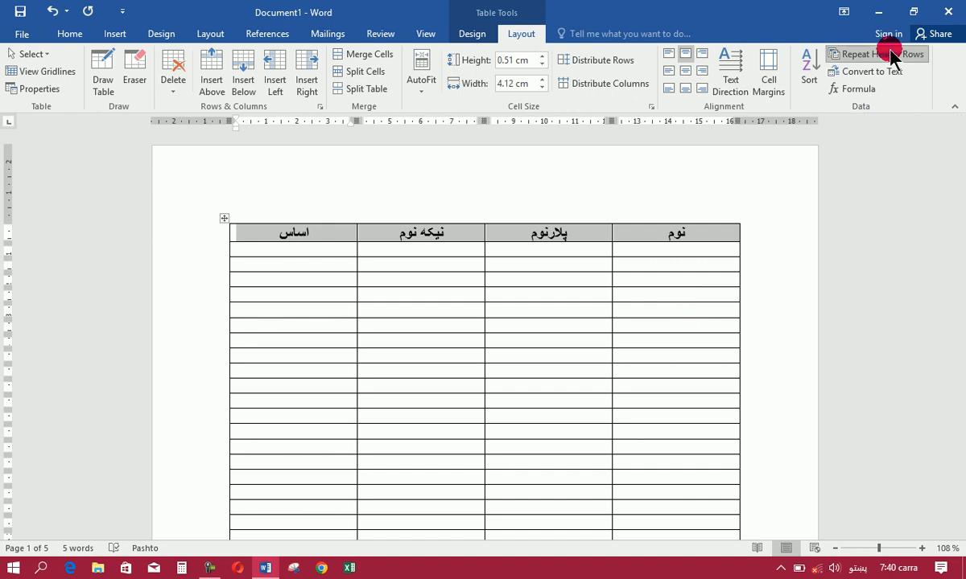
pyautogui.moveTo(959, 139); pyautogui.dragTo(938, 132)
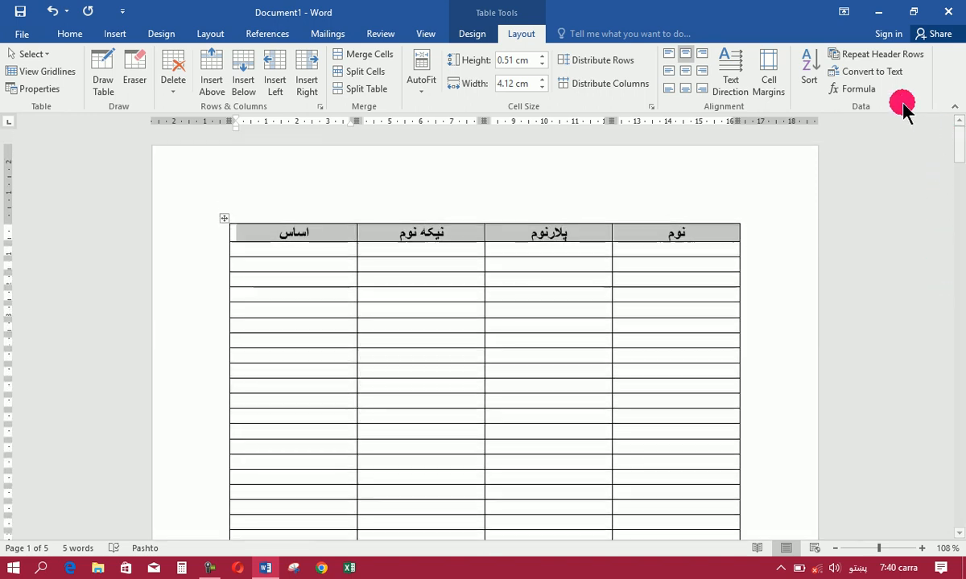
pyautogui.click(878, 61)
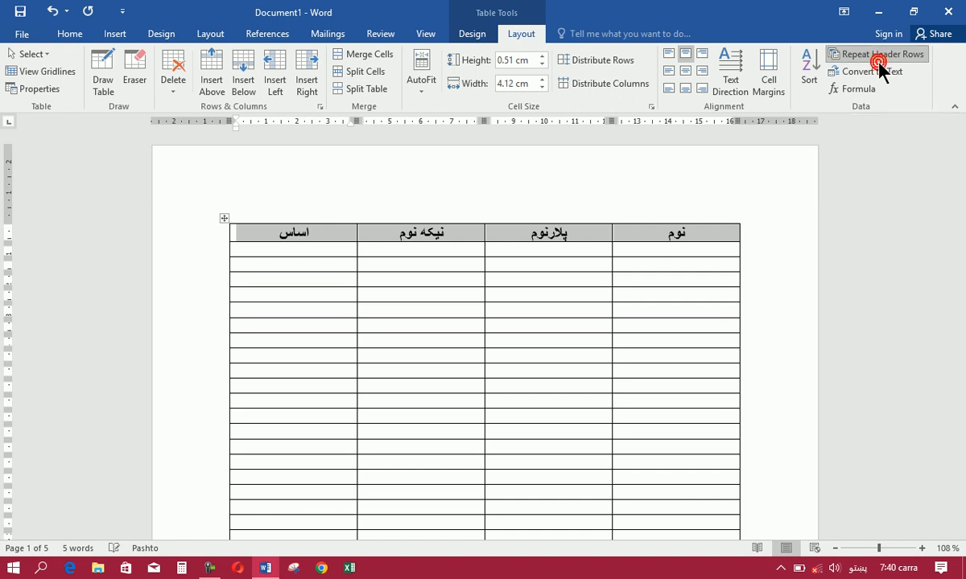
pyautogui.click(878, 60)
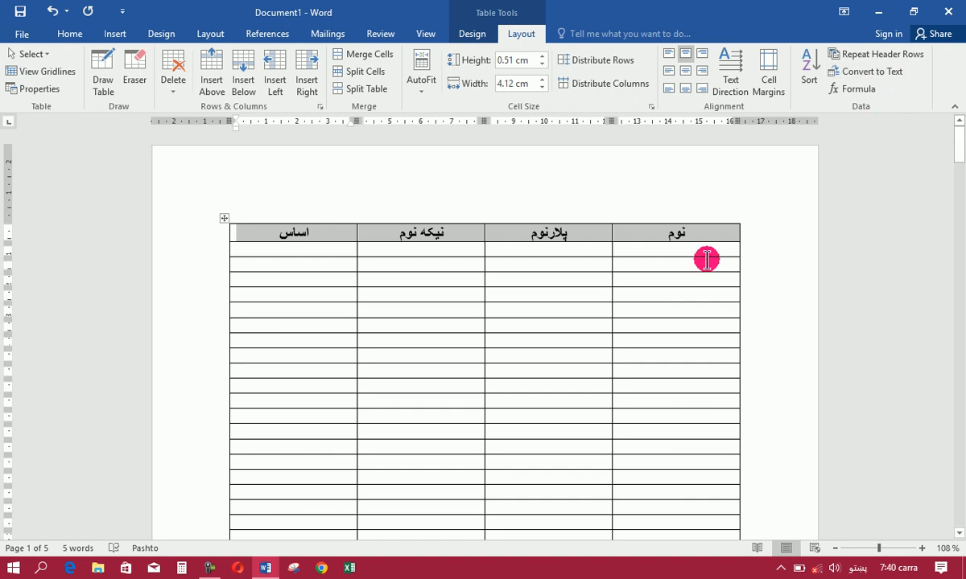
pyautogui.click(959, 153)
pyautogui.moveTo(959, 153); pyautogui.dragTo(881, 209)
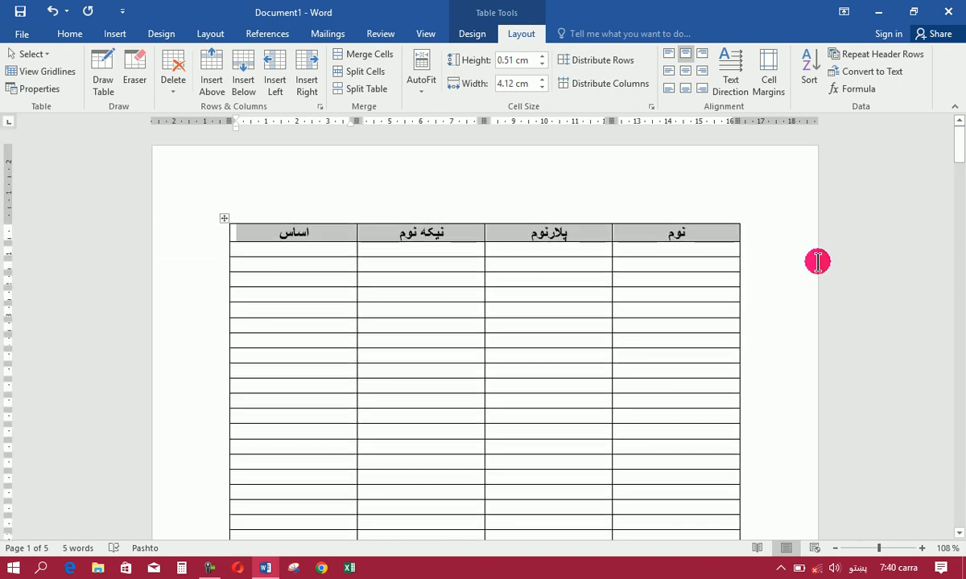
# Convert the header row to text separated by tabs, and undo the conversion
pyautogui.click(886, 70)
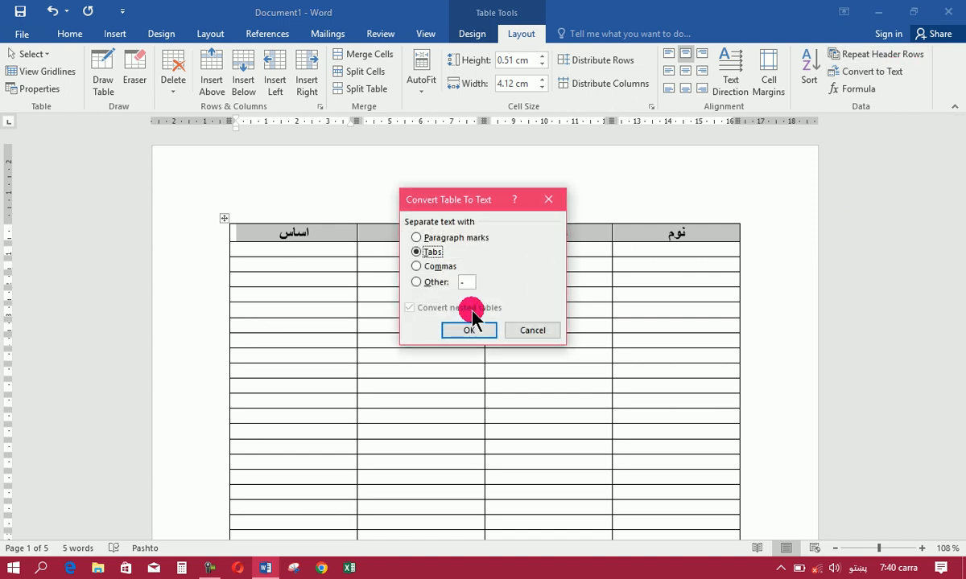
pyautogui.click(469, 330)
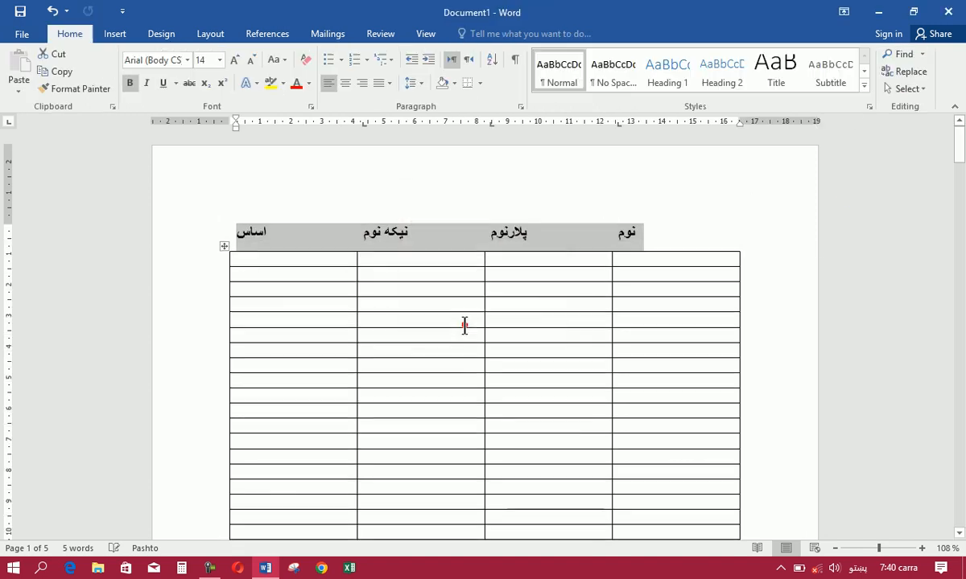
pyautogui.click(557, 241)
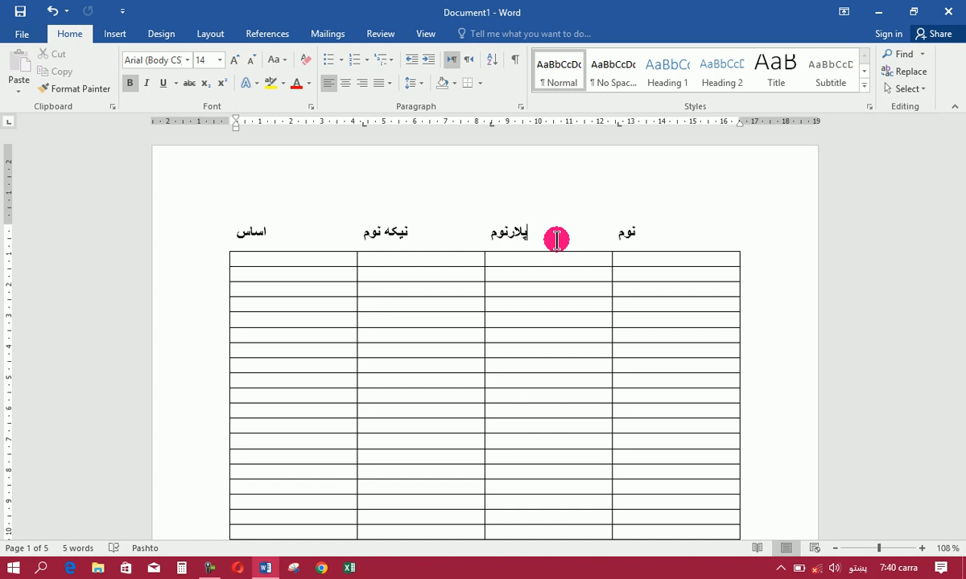
pyautogui.hotkey('ctrl', 'z')
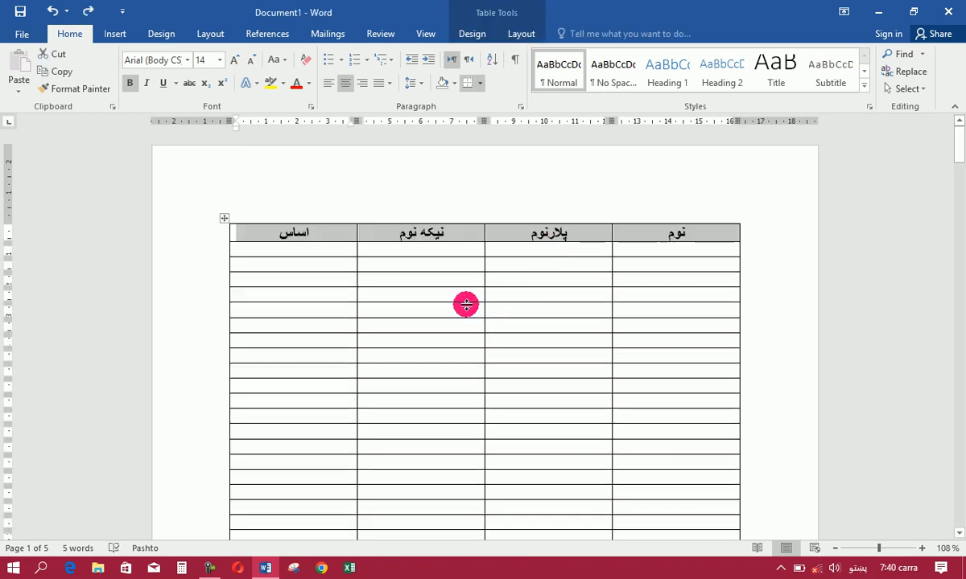
# Switch to the English keyboard and enter 90 under نیکه نوم and 60 under پلارنوم in the table's sixth row
pyautogui.click(425, 307)
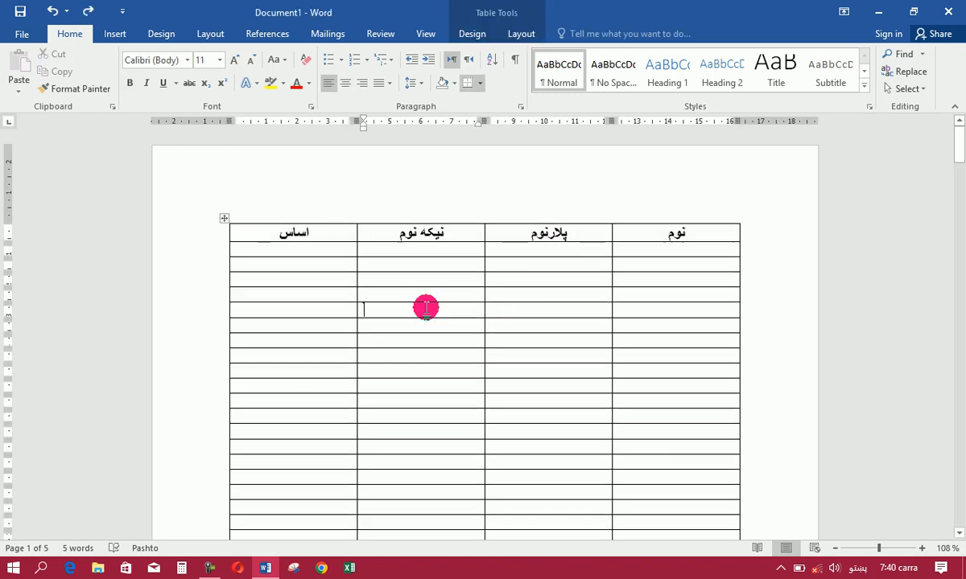
pyautogui.click(523, 33)
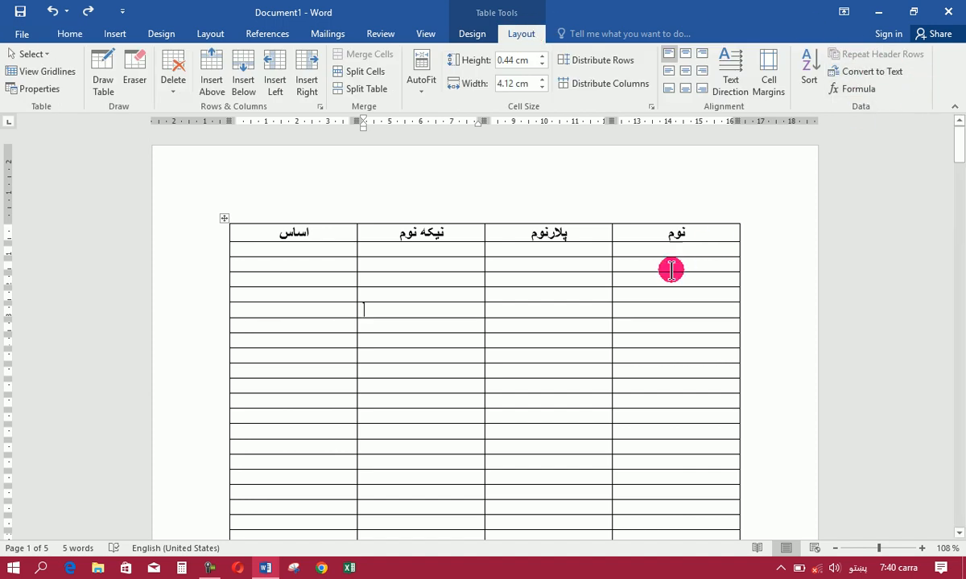
pyautogui.write('٩')
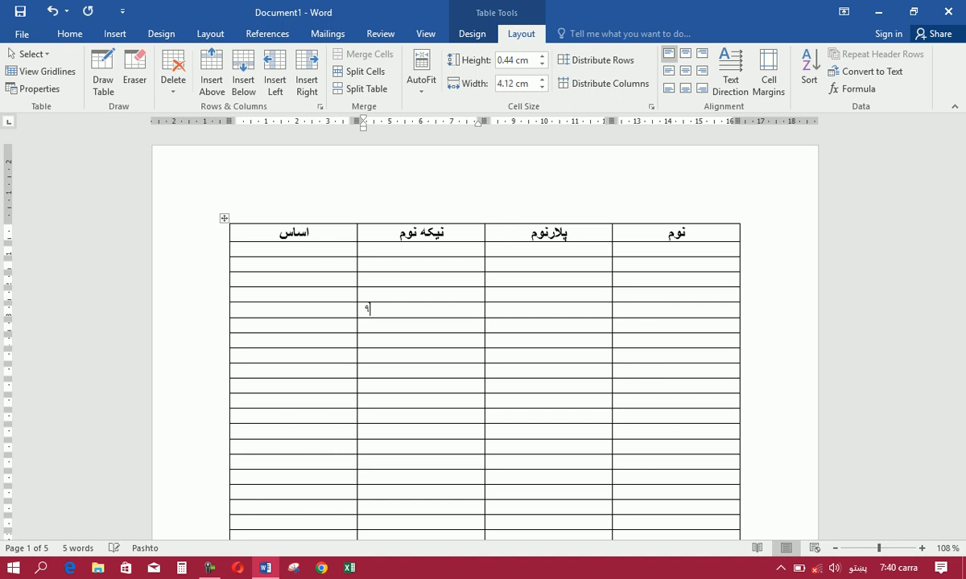
pyautogui.hotkey('alt', 'shift')
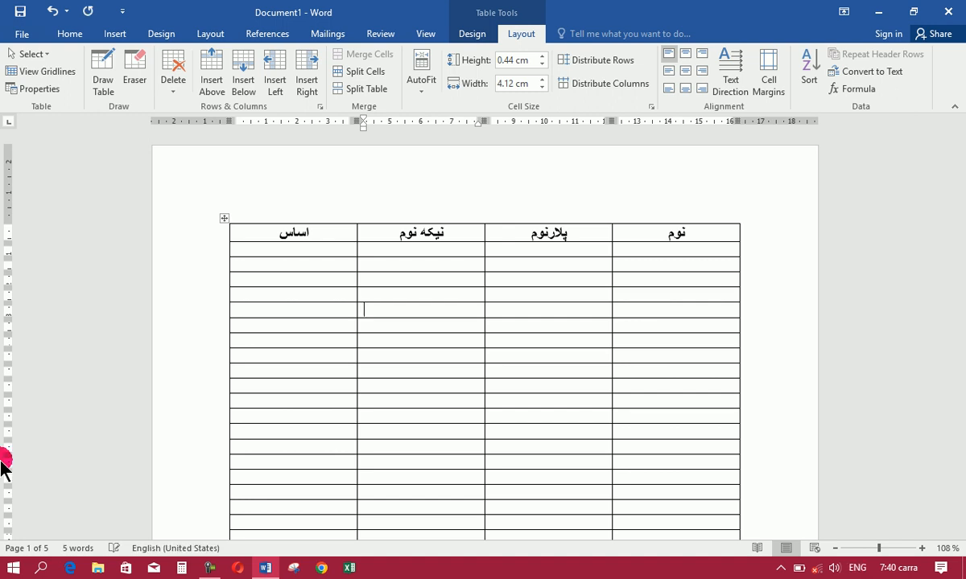
pyautogui.write('90')
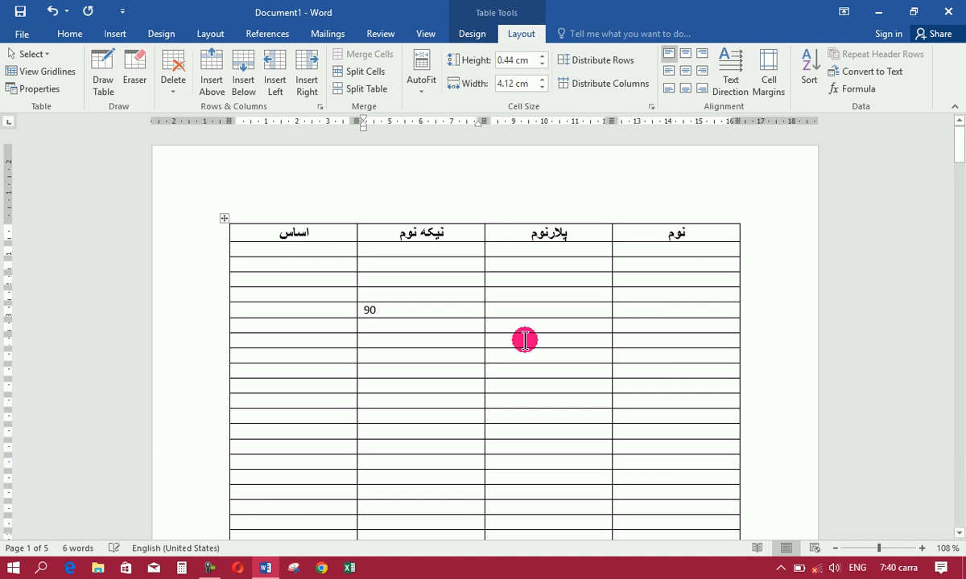
pyautogui.click(539, 309)
pyautogui.write('60')
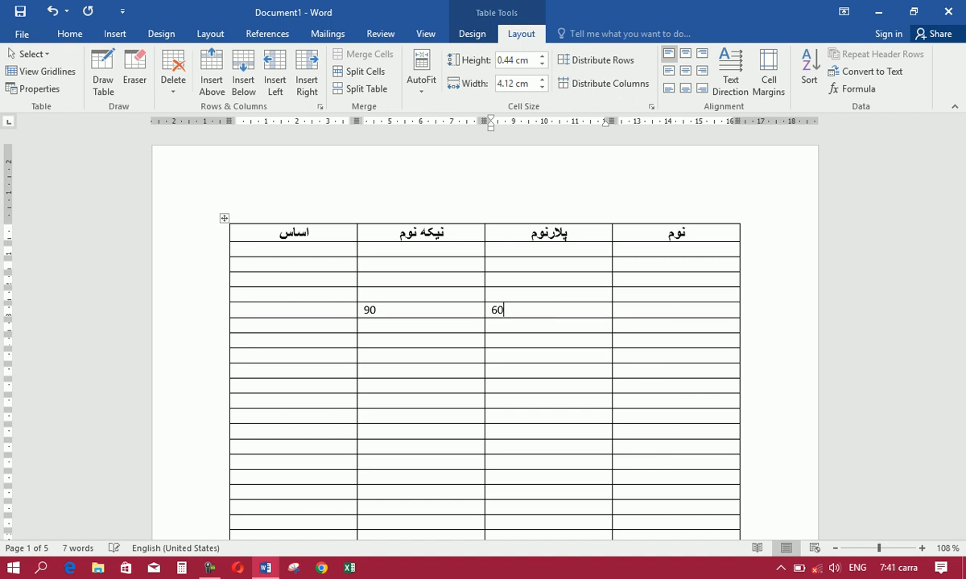
# Insert the formula =SUM(LEFT) in the نوم column of the row containing 90 and 60
pyautogui.click(671, 310)
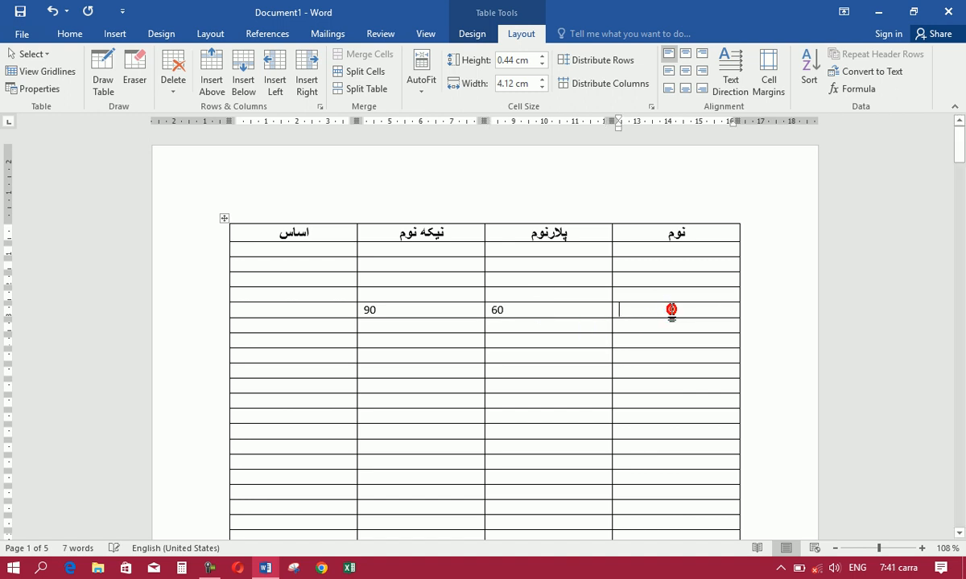
pyautogui.click(856, 89)
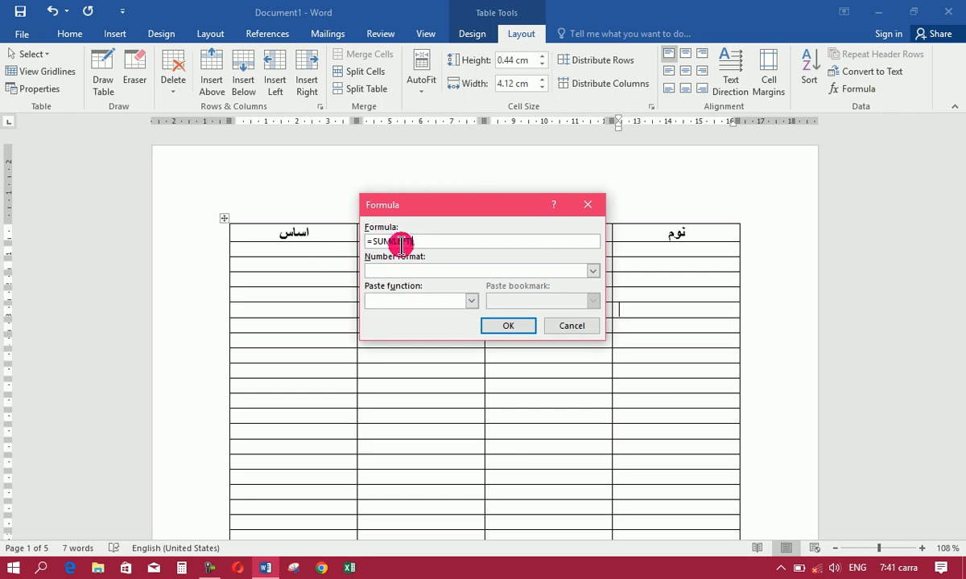
pyautogui.click(529, 323)
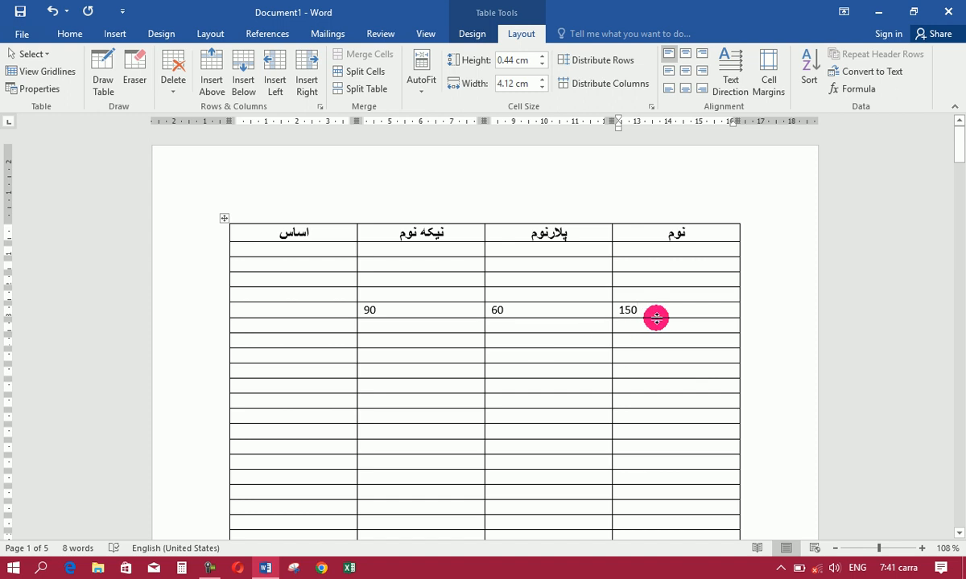
# Enter 50 under نیکه نوم and 70 under پلارنوم in the table's ninth row
pyautogui.click(388, 355)
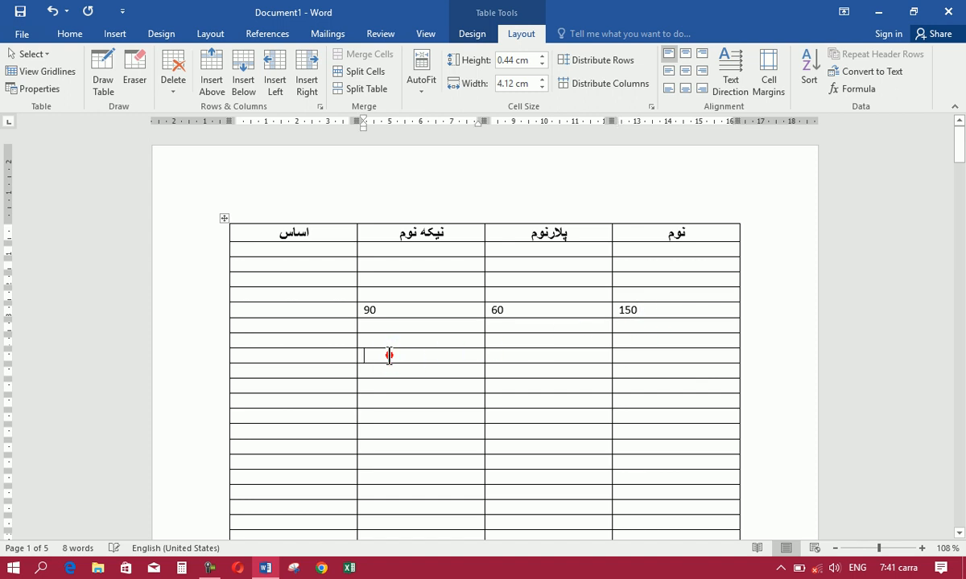
pyautogui.write('50')
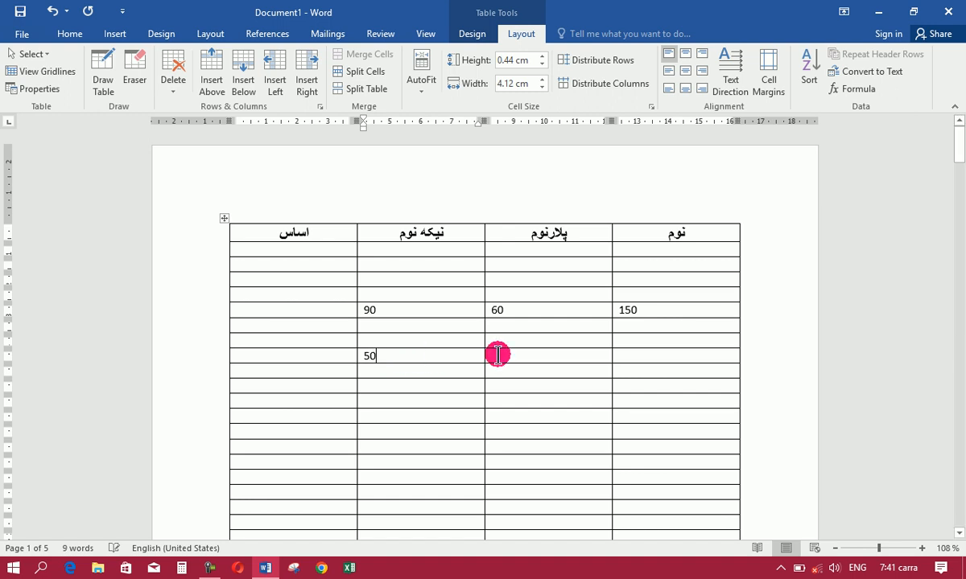
pyautogui.click(540, 360)
pyautogui.write('70')
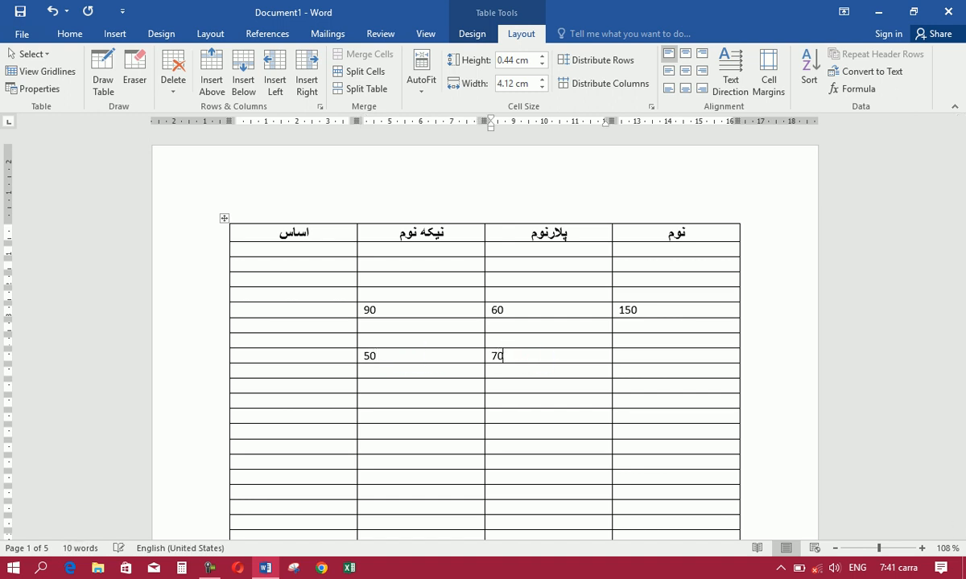
# Insert the formula =50*70 in the نوم column of the ninth row, replacing the suggested sum formula
pyautogui.click(660, 356)
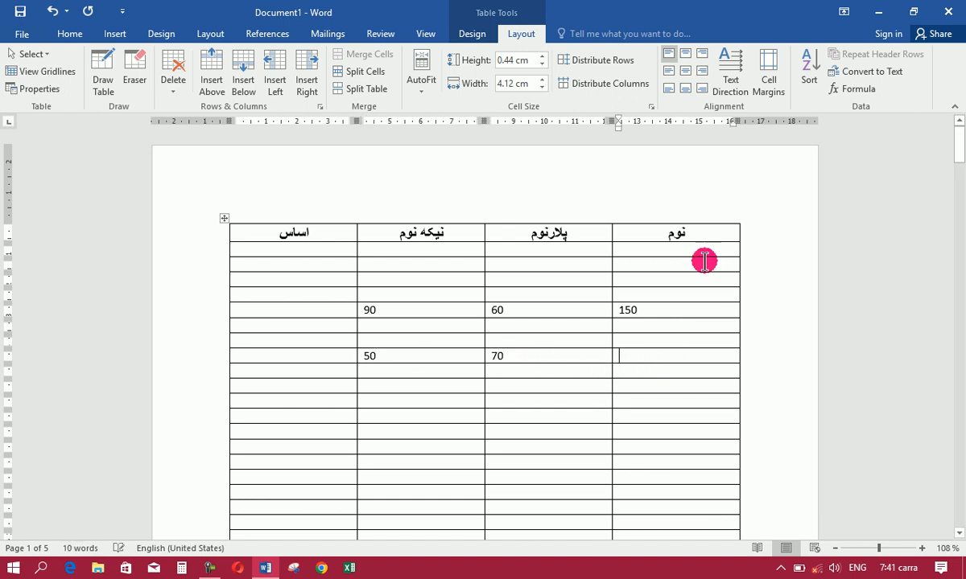
pyautogui.click(854, 89)
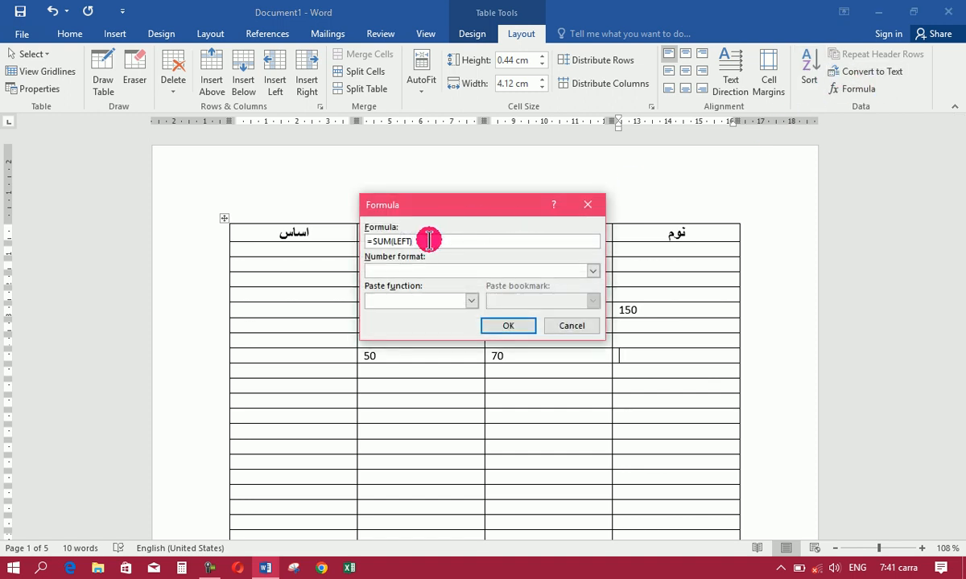
pyautogui.moveTo(451, 207); pyautogui.dragTo(449, 137)
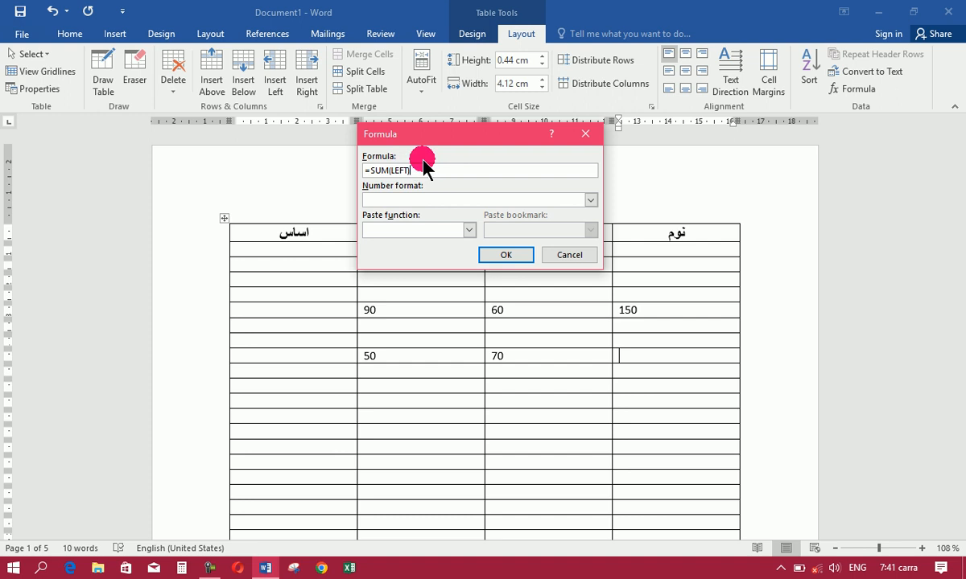
pyautogui.press('BackSpace')
pyautogui.press('BackSpace')
pyautogui.press('BackSpace')
pyautogui.press('BackSpace')
pyautogui.press('BackSpace')
pyautogui.press('BackSpace')
pyautogui.press('BackSpace')
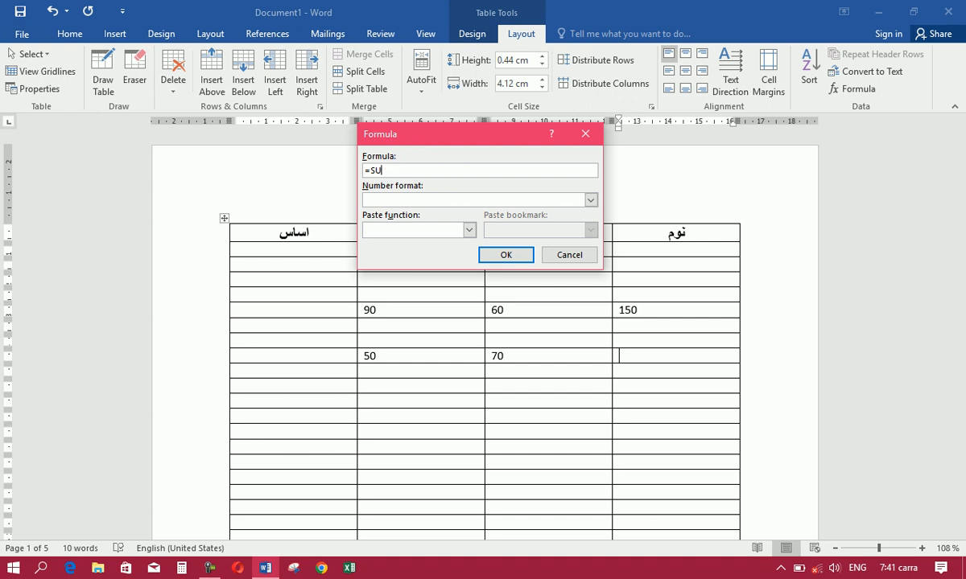
pyautogui.write('m')
pyautogui.press('BackSpace')
pyautogui.press('BackSpace')
pyautogui.press('BackSpace')
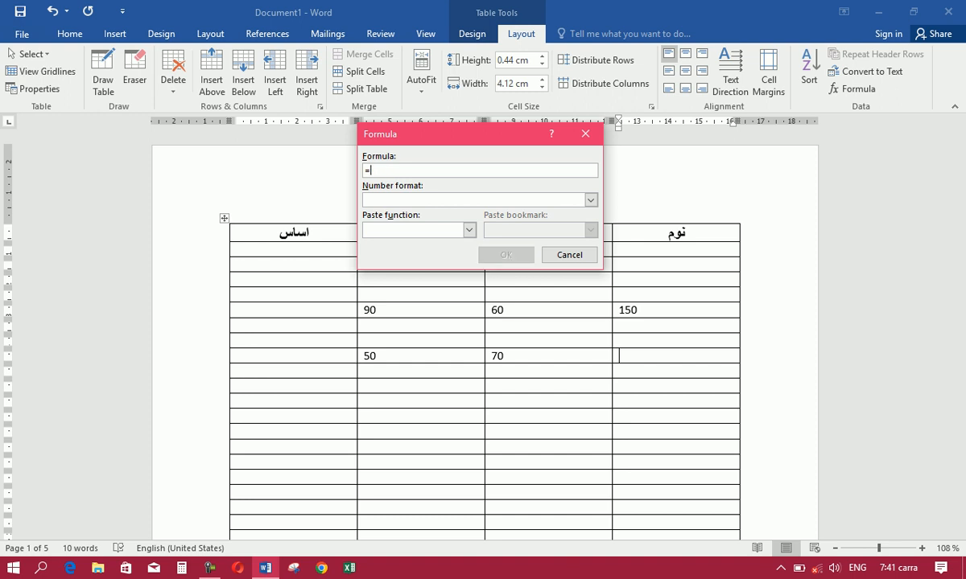
pyautogui.write('50*')
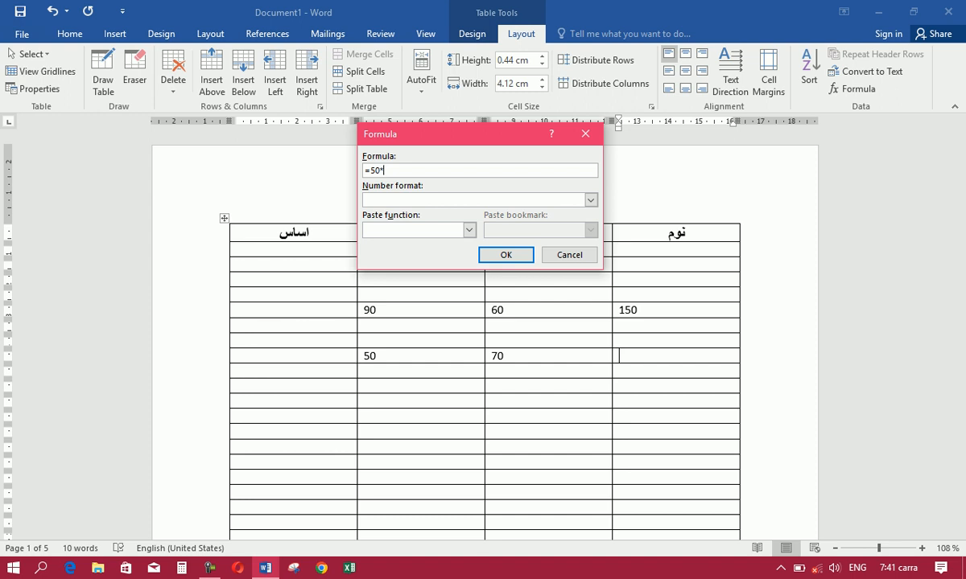
pyautogui.write('70')
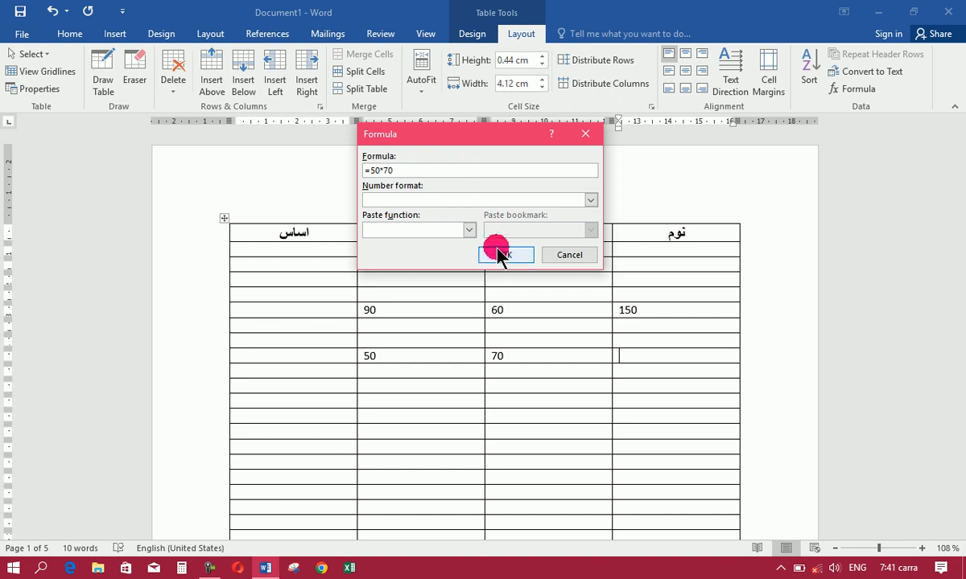
pyautogui.click(499, 254)
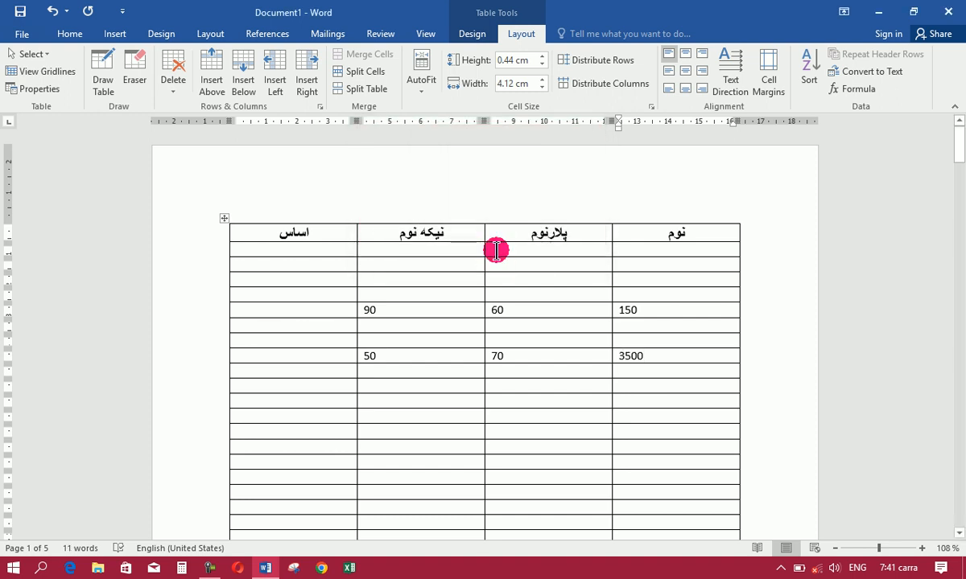
# Enter 70 under نیکه نوم and 40 under پلارنوم in the table's eleventh row
pyautogui.click(388, 384)
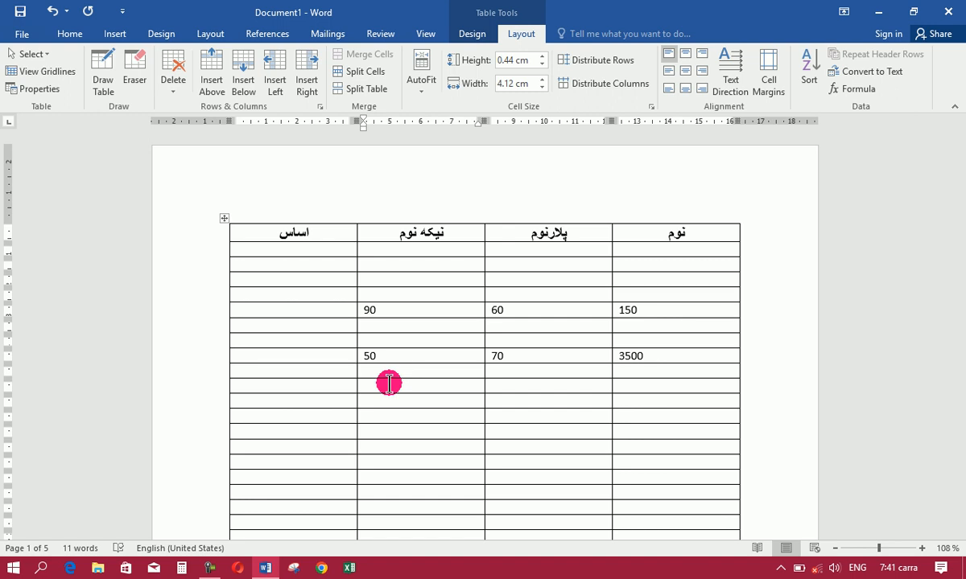
pyautogui.write('70')
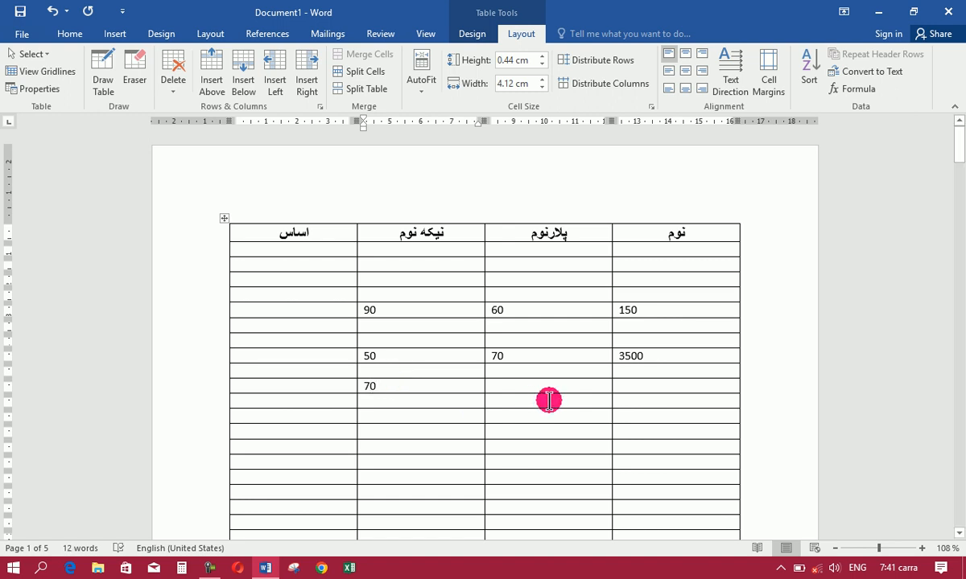
pyautogui.click(525, 386)
pyautogui.write('40')
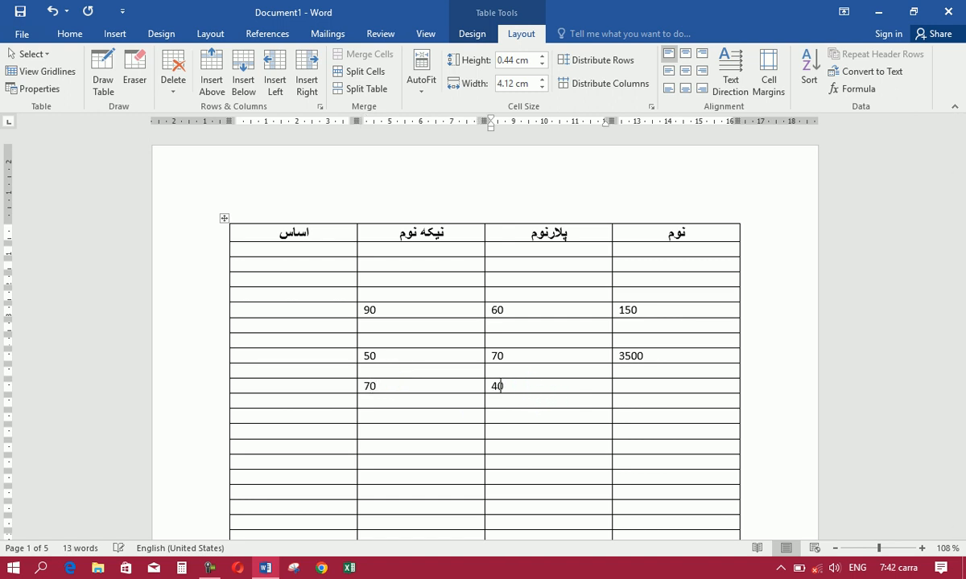
# Insert the formula =70-40 in the نوم column of the eleventh row, replacing the suggested sum formula
pyautogui.click(650, 387)
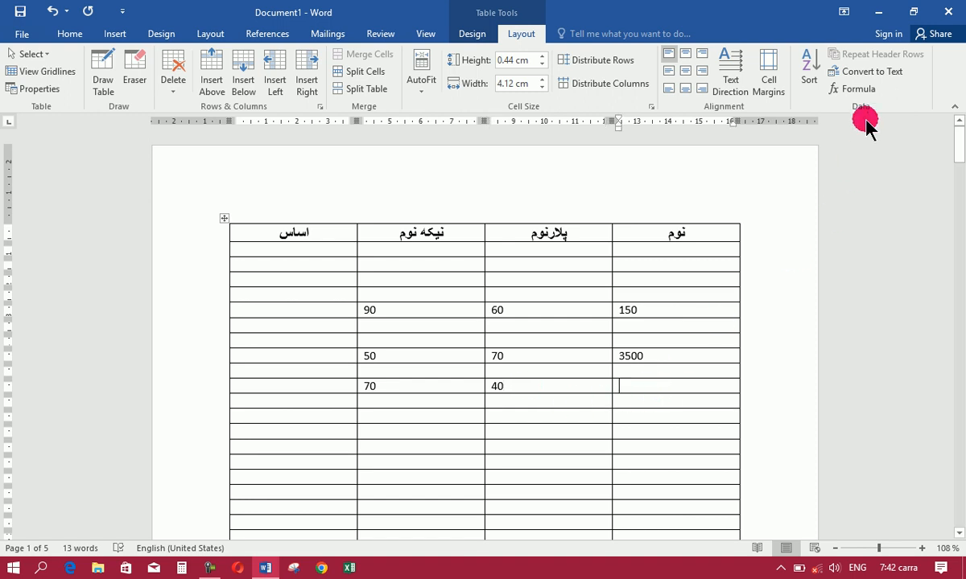
pyautogui.click(858, 90)
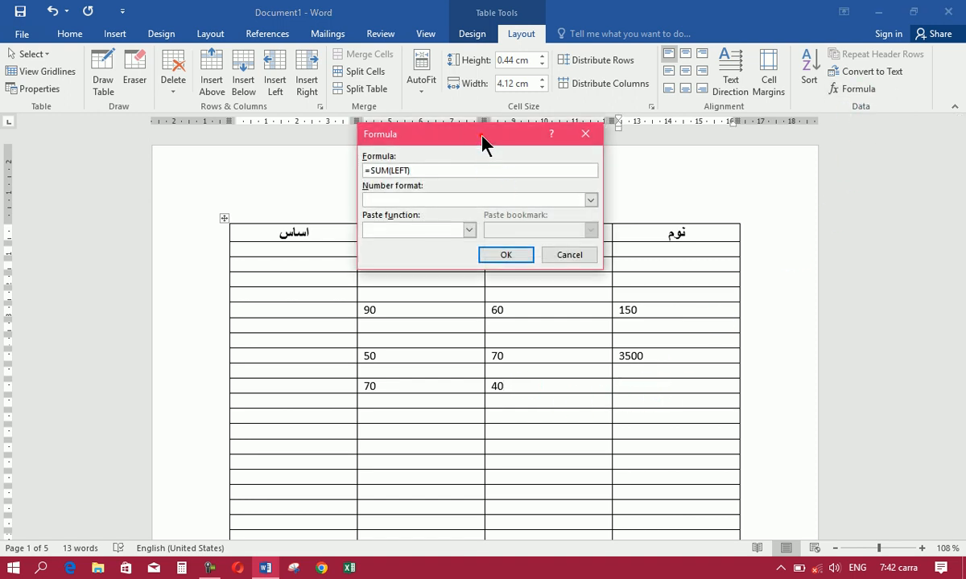
pyautogui.moveTo(485, 139); pyautogui.dragTo(487, 105)
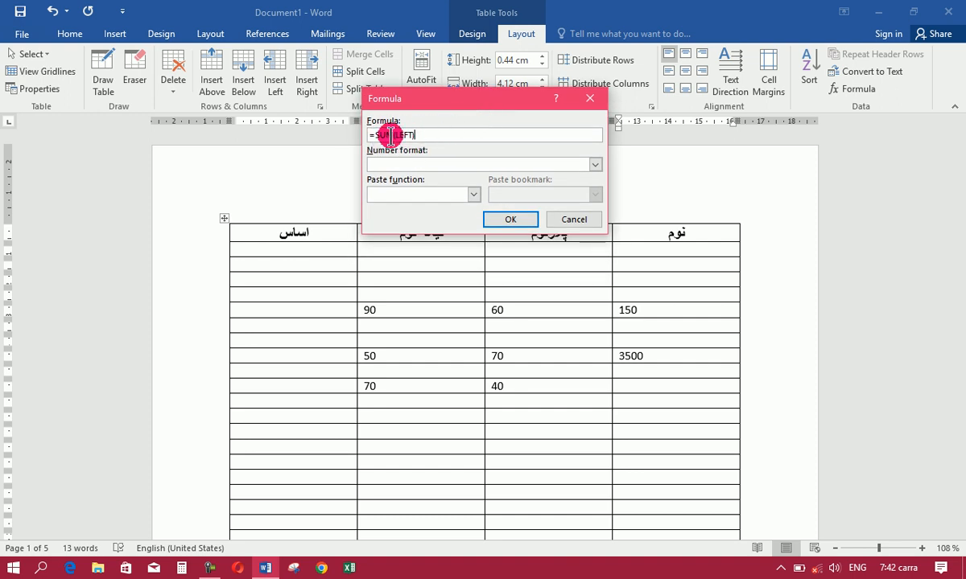
pyautogui.press('BackSpace')
pyautogui.press('BackSpace')
pyautogui.press('BackSpace')
pyautogui.press('BackSpace')
pyautogui.press('BackSpace')
pyautogui.press('BackSpace')
pyautogui.press('BackSpace')
pyautogui.press('BackSpace')
pyautogui.press('BackSpace')
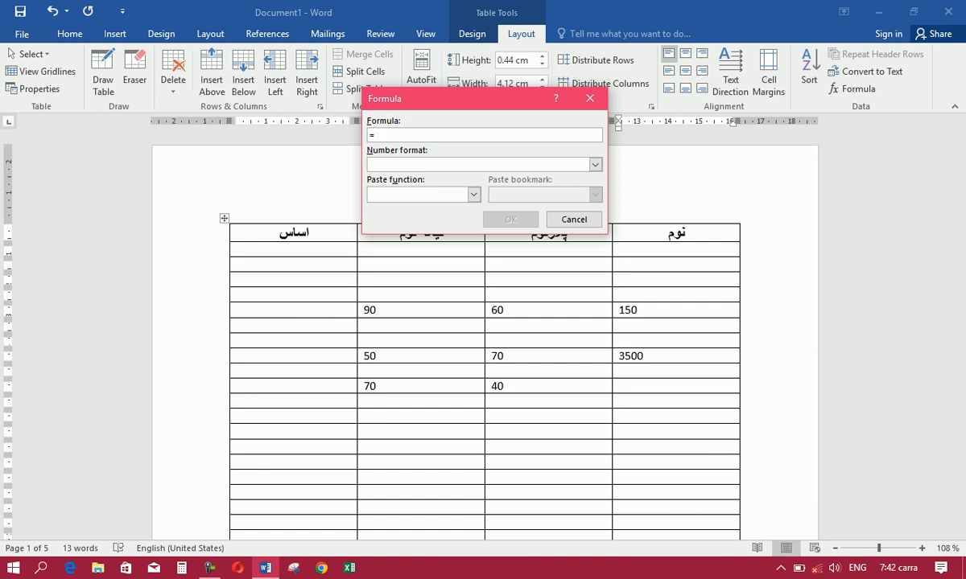
pyautogui.write('70')
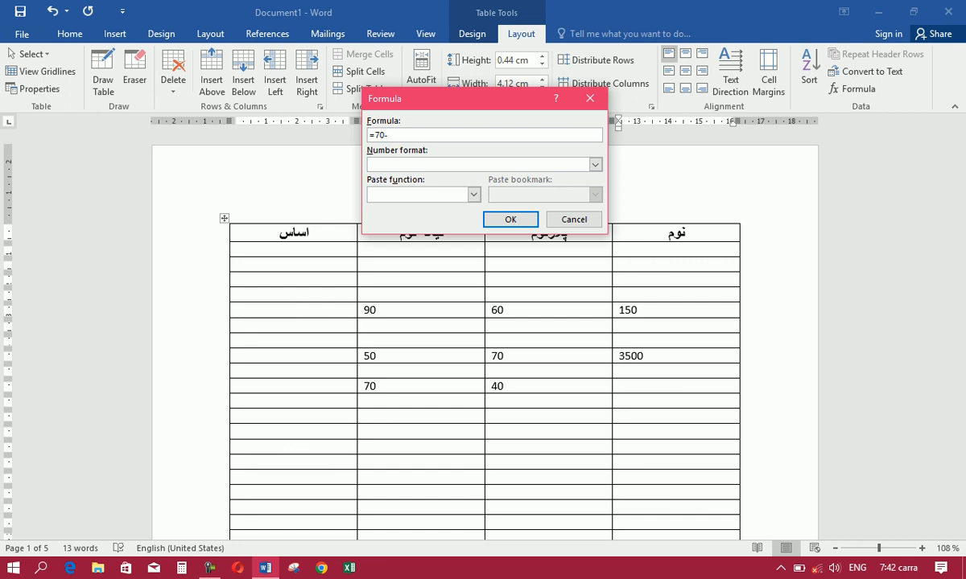
pyautogui.write('-40')
pyautogui.click(511, 219)
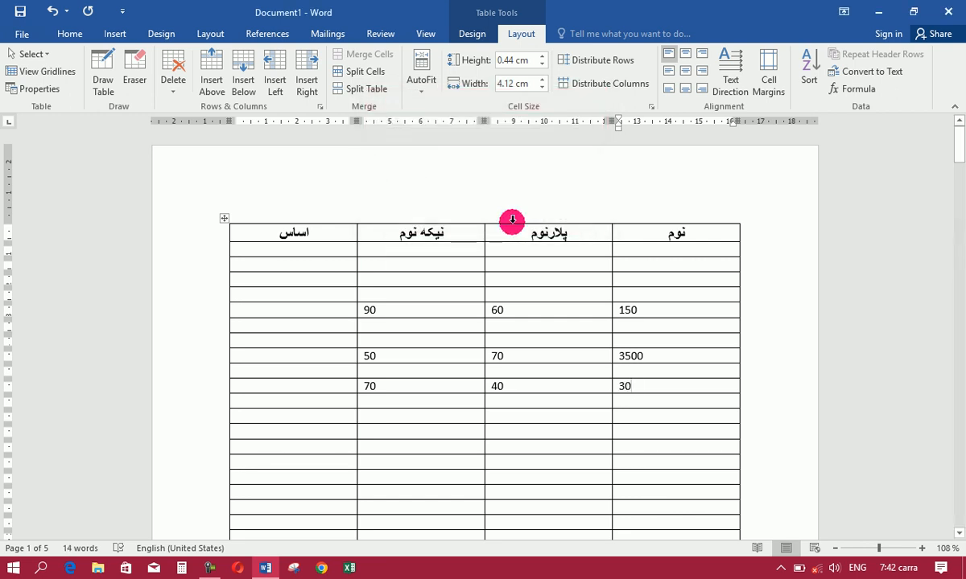
# Enter 100 under نیکه نوم and 3 under پلارنوم in the table's thirteenth row
pyautogui.click(385, 417)
pyautogui.write('100')
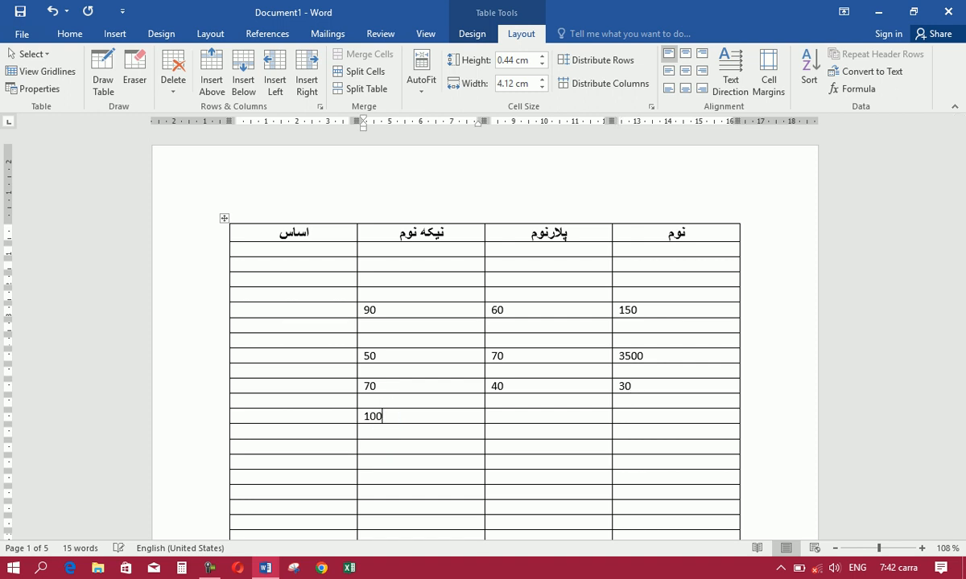
pyautogui.click(514, 417)
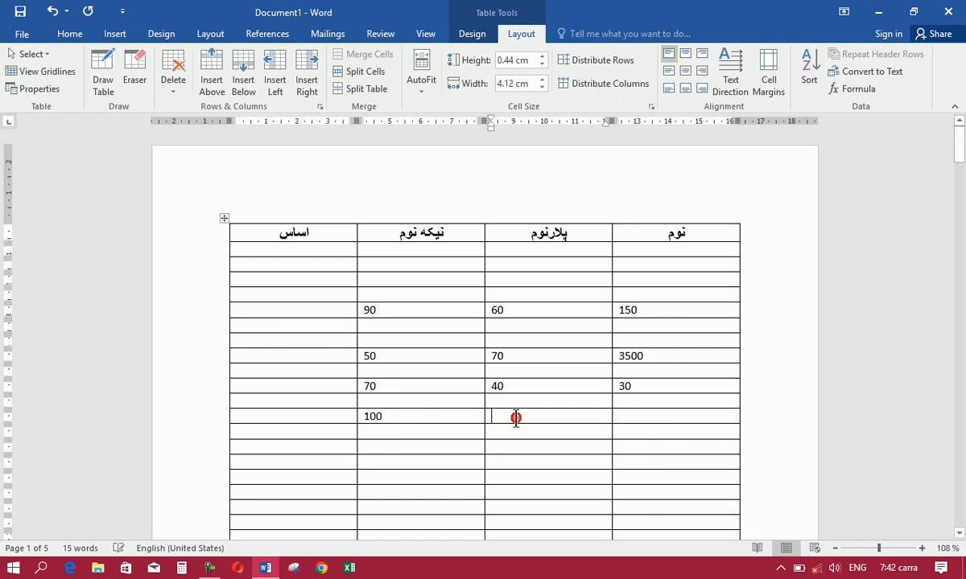
pyautogui.write('3')
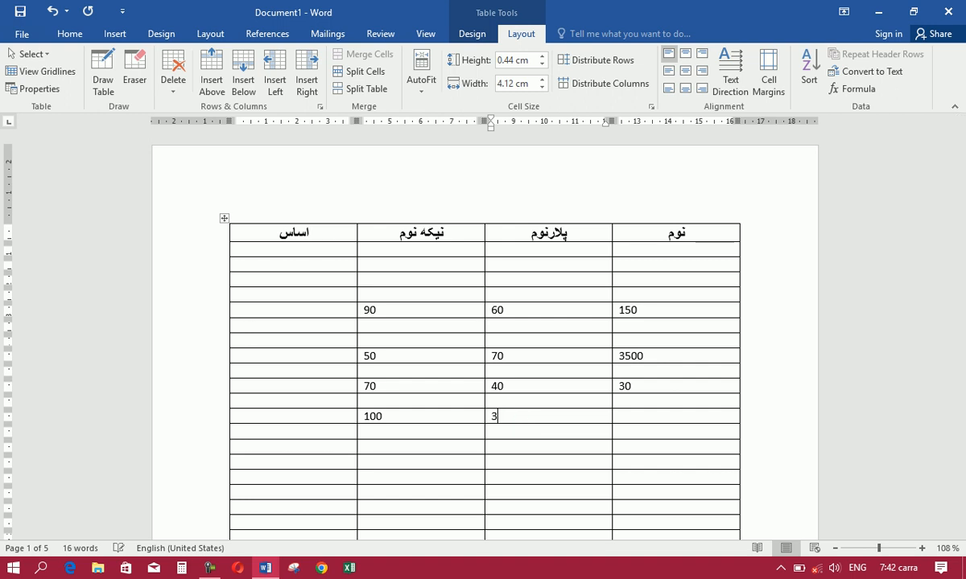
# Insert the formula =100/3 in the نوم column of the thirteenth row, replacing the suggested sum formula
pyautogui.click(632, 417)
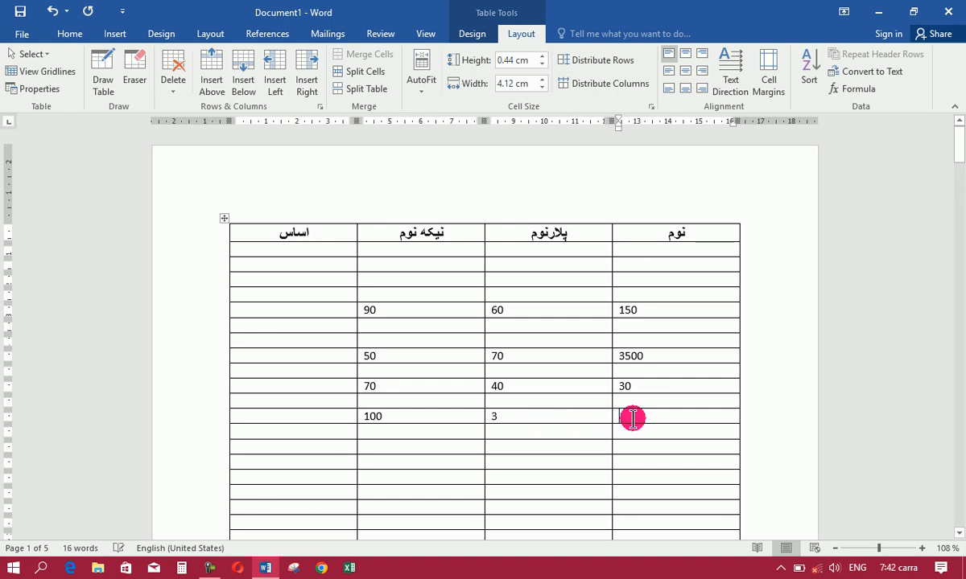
pyautogui.click(858, 91)
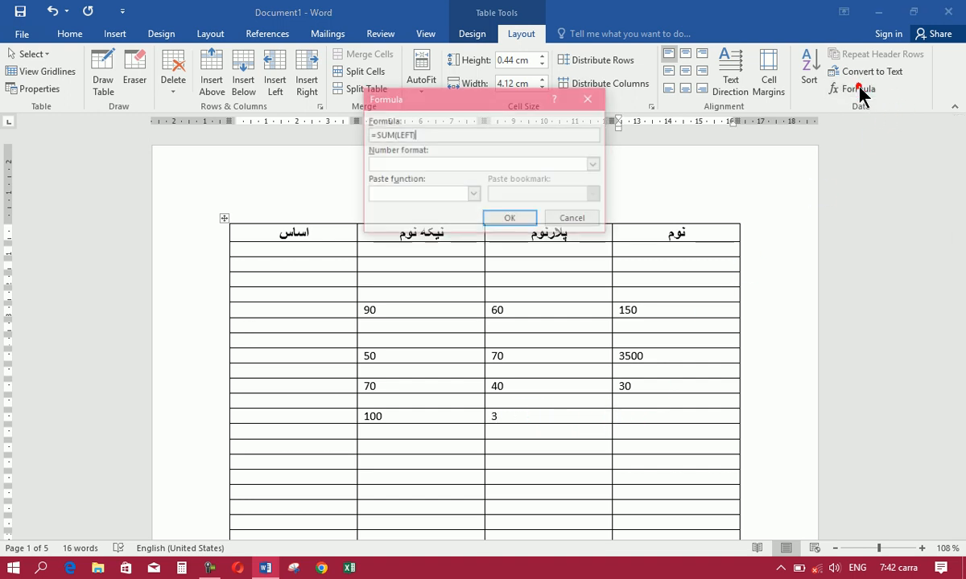
pyautogui.moveTo(491, 101); pyautogui.dragTo(463, 97)
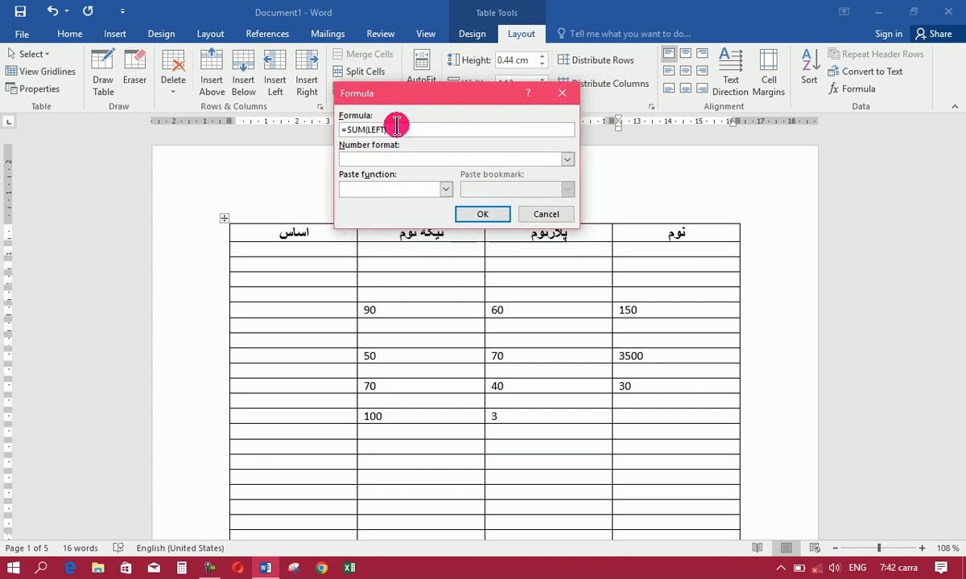
pyautogui.press('BackSpace')
pyautogui.press('BackSpace')
pyautogui.press('BackSpace')
pyautogui.press('BackSpace')
pyautogui.press('BackSpace')
pyautogui.press('BackSpace')
pyautogui.press('BackSpace')
pyautogui.press('BackSpace')
pyautogui.press('BackSpace')
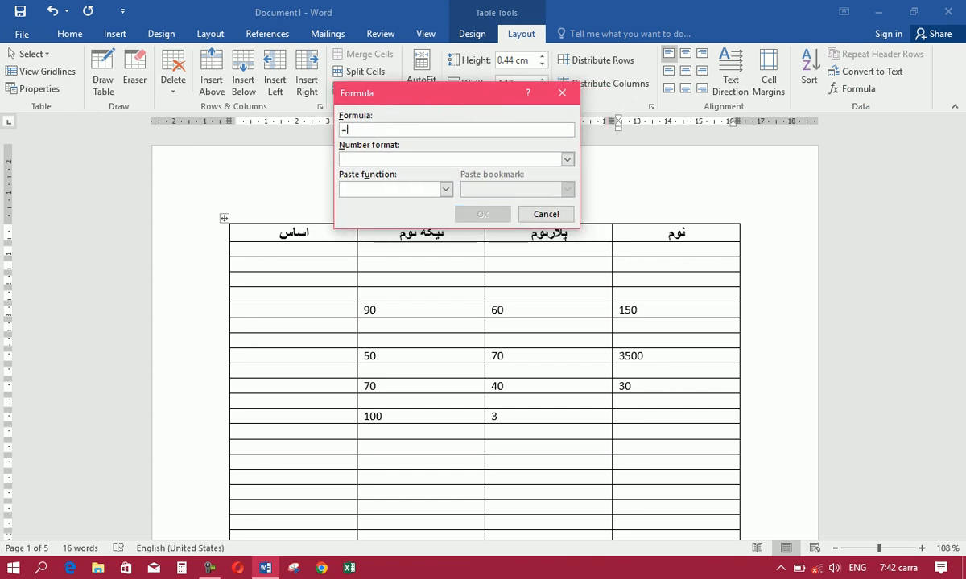
pyautogui.write('1')
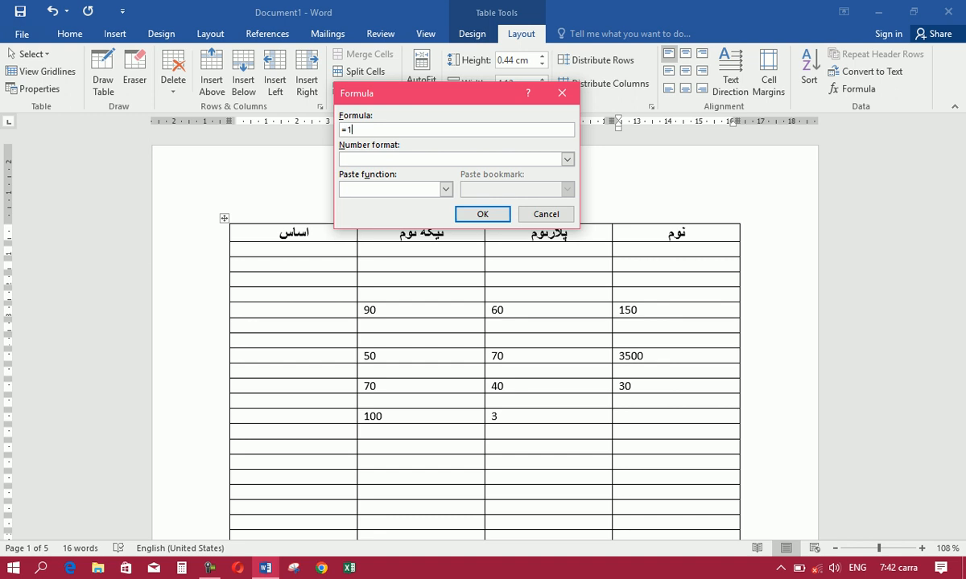
pyautogui.write('00/3')
pyautogui.click(484, 214)
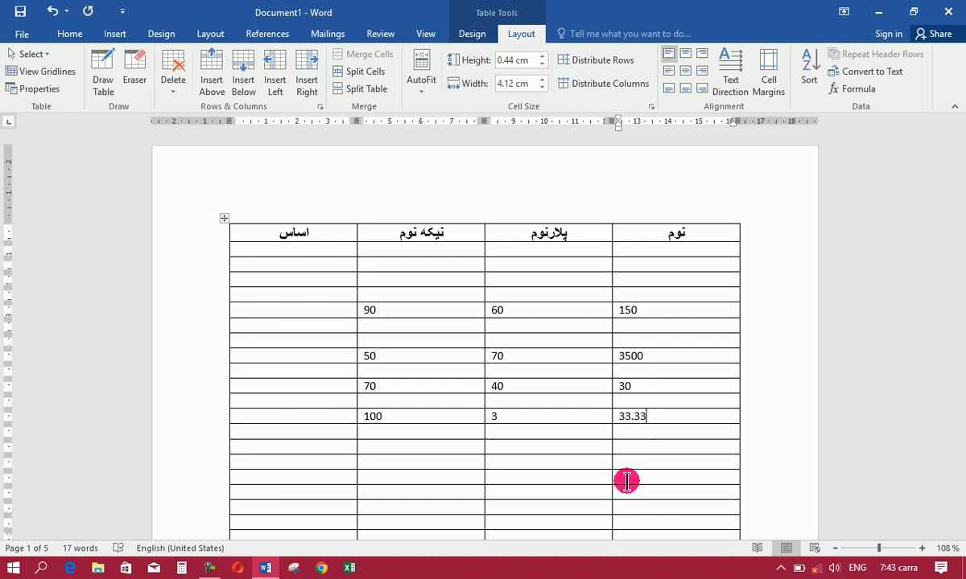
pyautogui.click(209, 568)
pyautogui.click(209, 568)
pyautogui.click(422, 280)
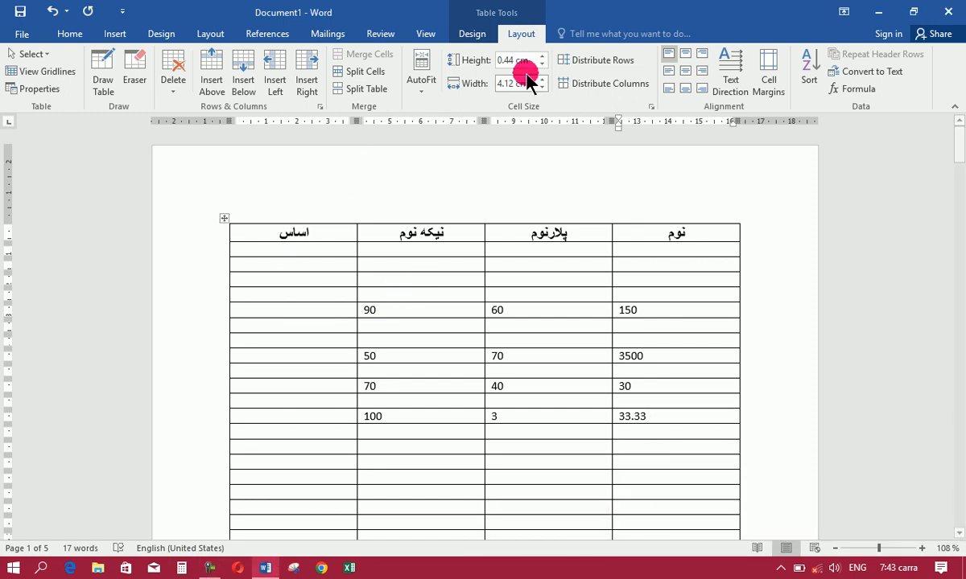
pyautogui.click(467, 36)
pyautogui.click(519, 35)
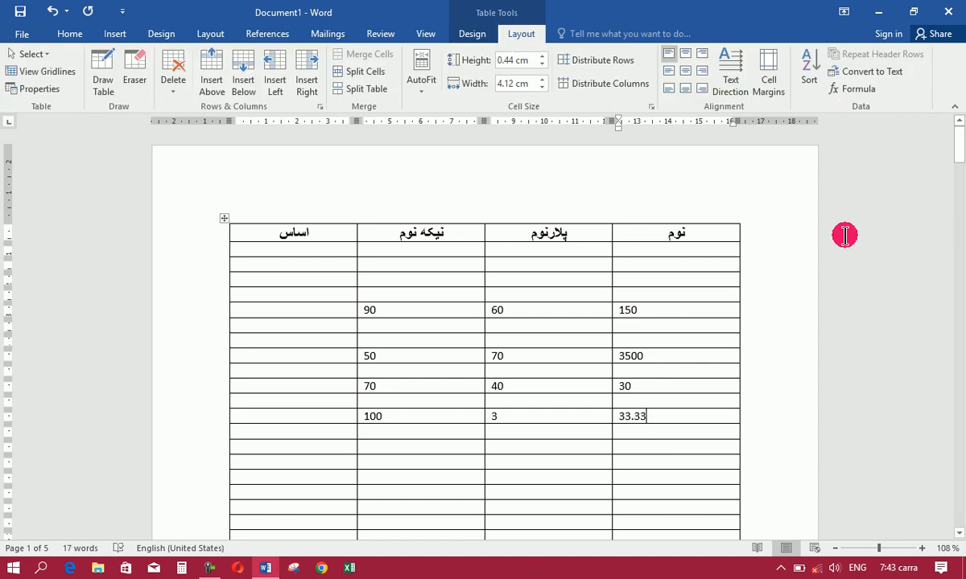
# Undo all the table work until the document is blank again
pyautogui.hotkey('ctrl', 'z')
pyautogui.hotkey('ctrl', 'z')
pyautogui.hotkey('ctrl', 'z')
pyautogui.hotkey('ctrl', 'z')
pyautogui.hotkey('ctrl', 'z')
pyautogui.hotkey('ctrl', 'z')
pyautogui.hotkey('ctrl', 'z')
pyautogui.hotkey('ctrl', 'z')
pyautogui.hotkey('ctrl', 'z')
pyautogui.hotkey('ctrl', 'z')
pyautogui.hotkey('ctrl', 'z')
pyautogui.hotkey('ctrl', 'z')
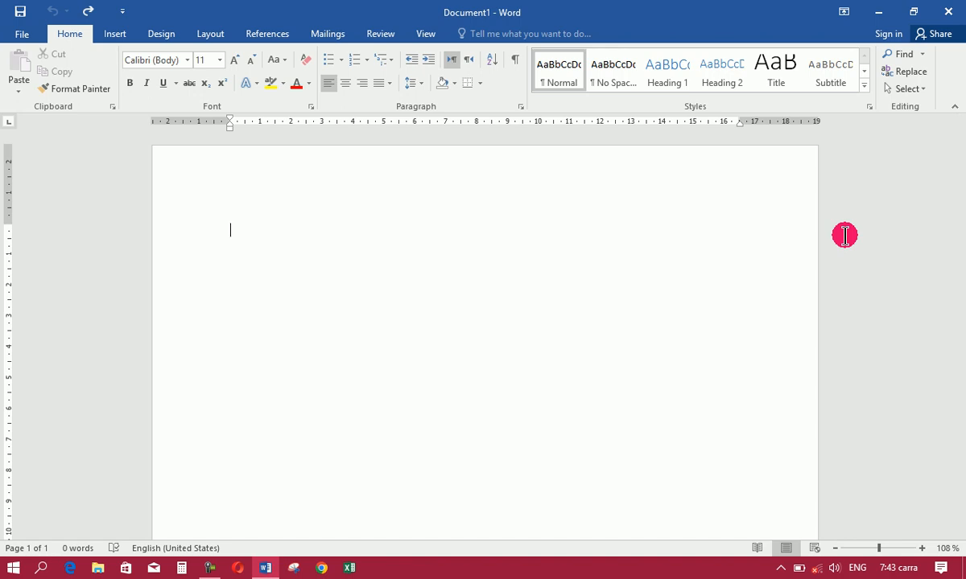
# Insert a table with ten columns and eight rows in the blank document
pyautogui.click(115, 34)
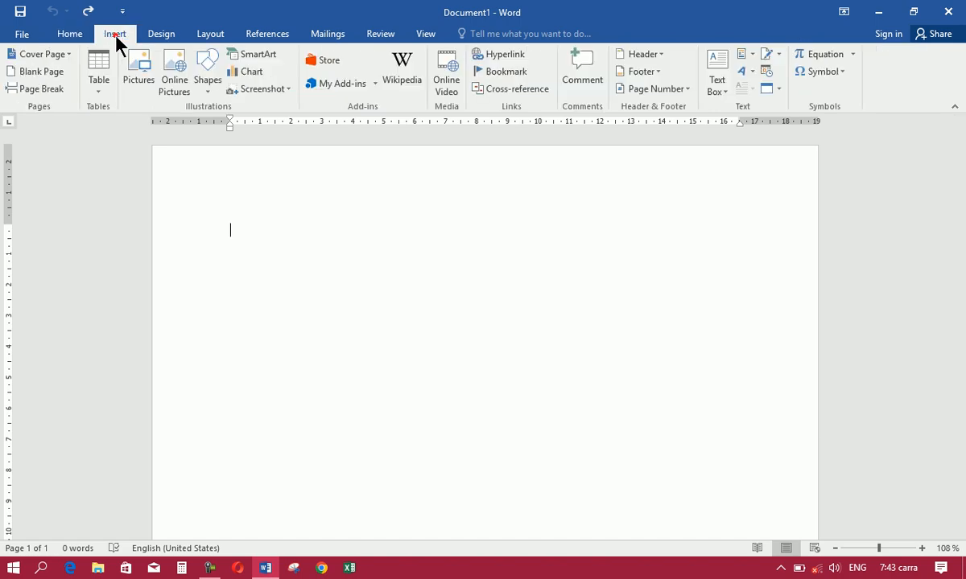
pyautogui.click(103, 87)
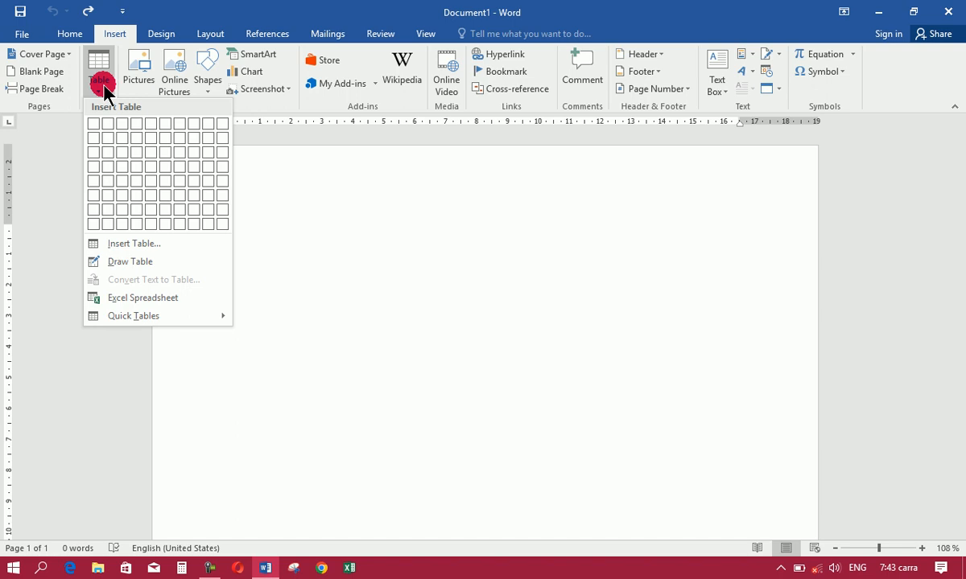
pyautogui.click(222, 223)
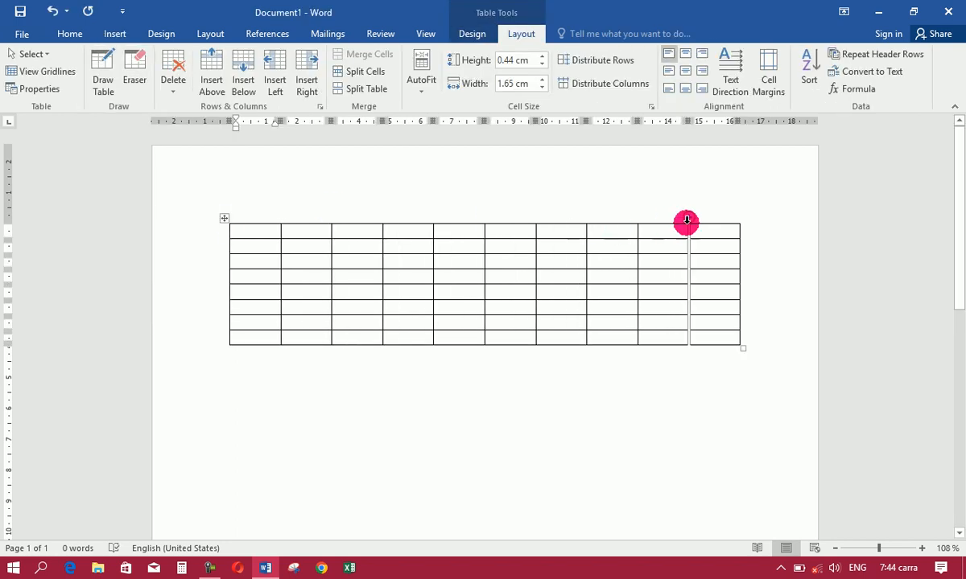
# Switch to the Pashto keyboard and enter شمیره in the rightmost cell of the table's first row
pyautogui.click(724, 231)
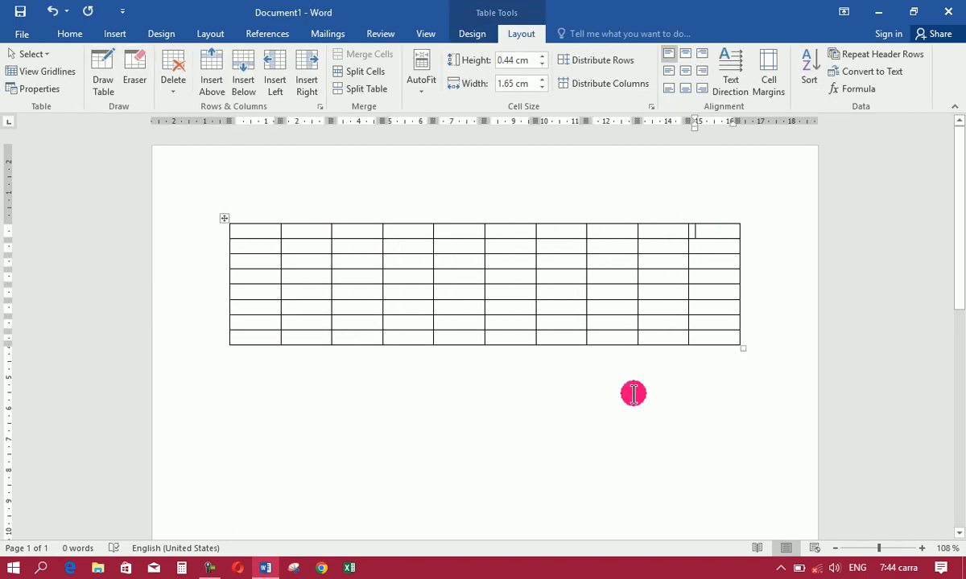
pyautogui.hotkey('alt', 'shift')
pyautogui.write('شمېره')
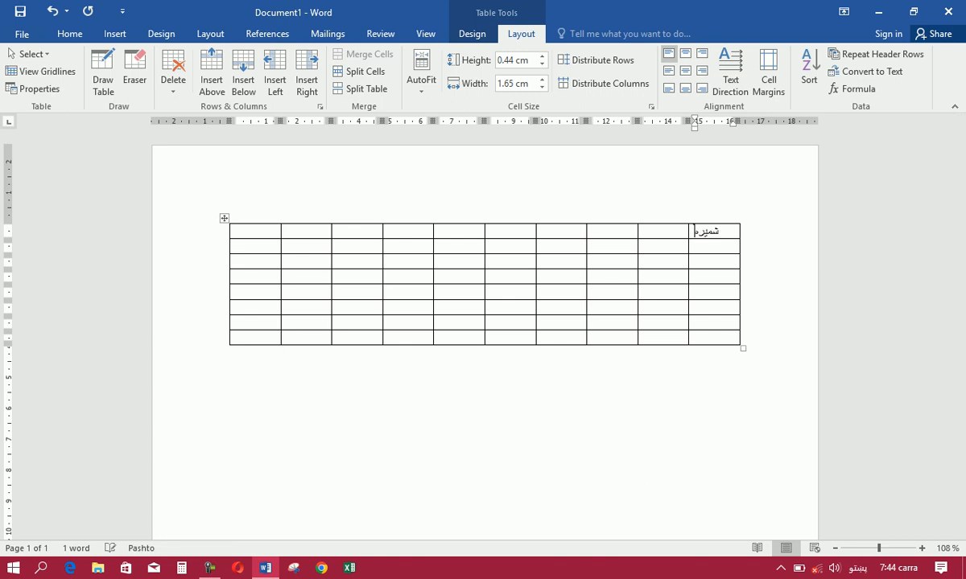
# Erase the borders between the three first-row cells beside شمیره and enter شهرت in the merged cell
pyautogui.click(660, 231)
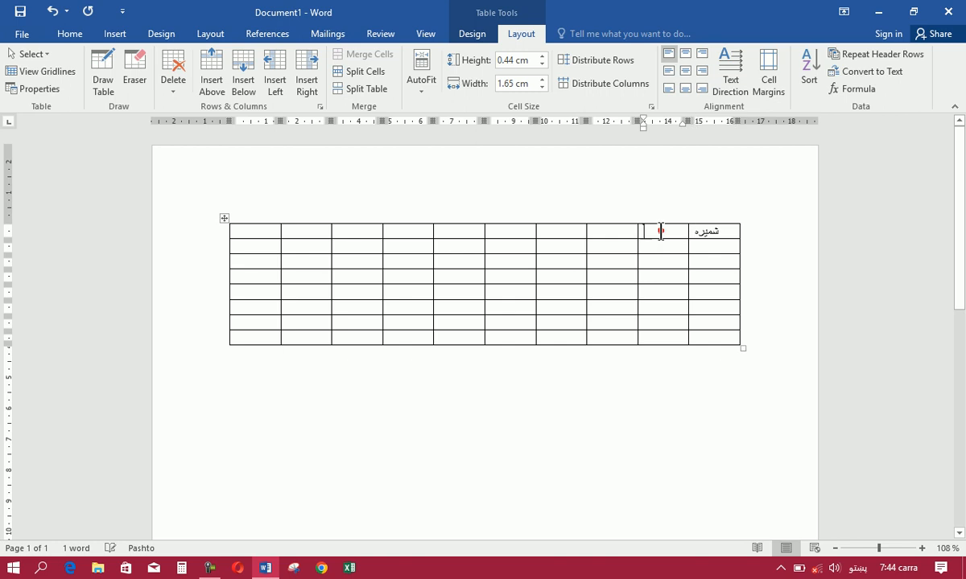
pyautogui.click(136, 77)
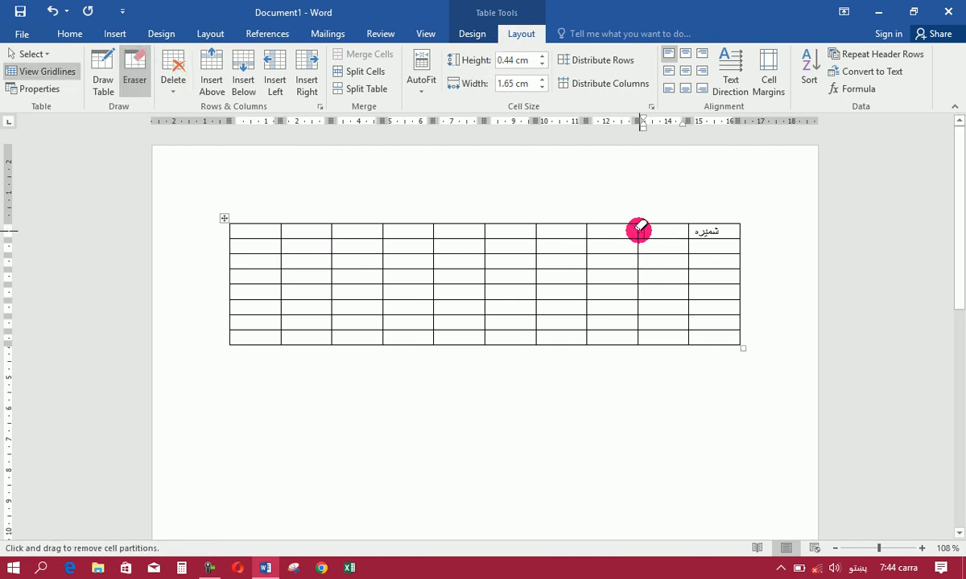
pyautogui.click(638, 230)
pyautogui.click(583, 231)
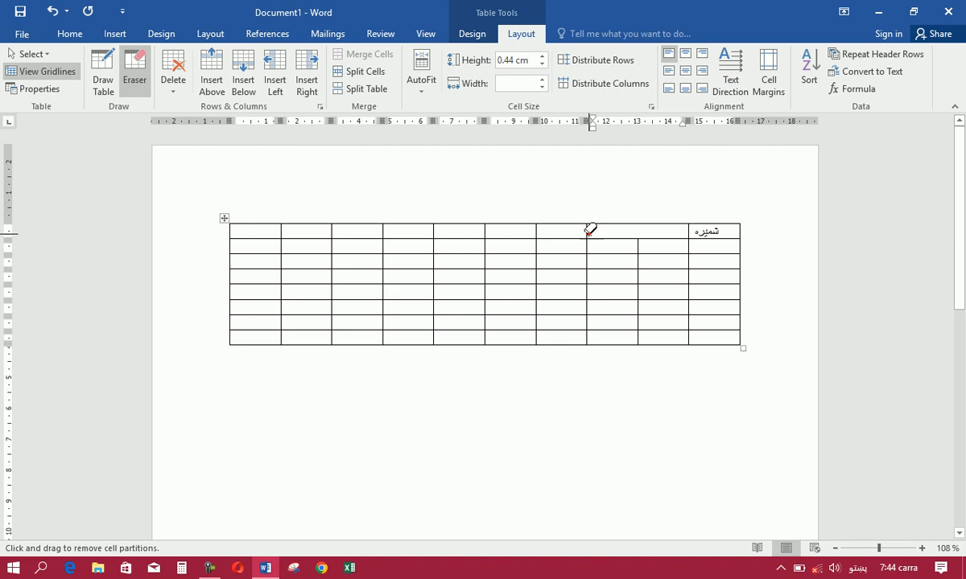
pyautogui.click(436, 516)
pyautogui.write('شهرت')
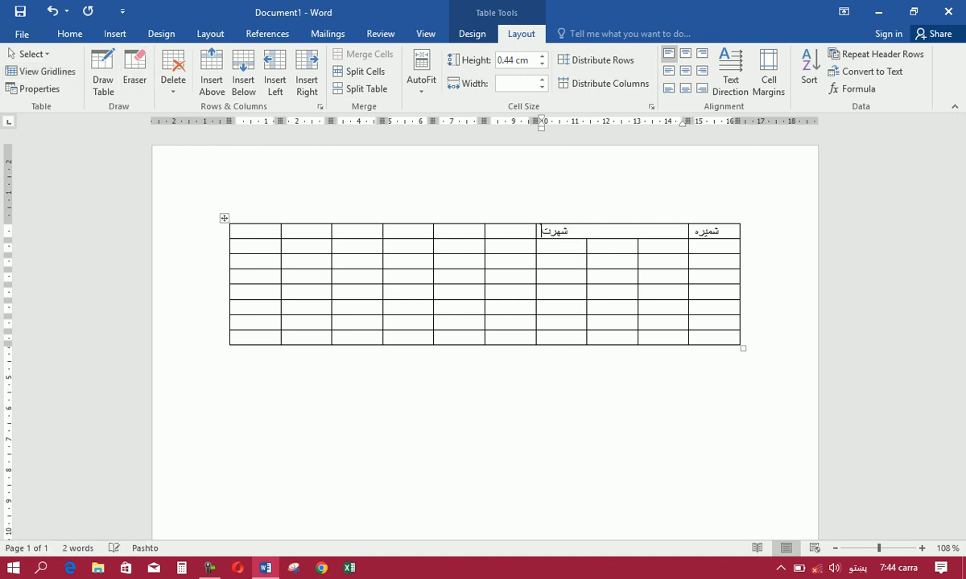
# Enter the heading تذکره in the first-row cell directly left of شهرت, using the Pashto keyboard
pyautogui.click(513, 231)
pyautogui.click(494, 355)
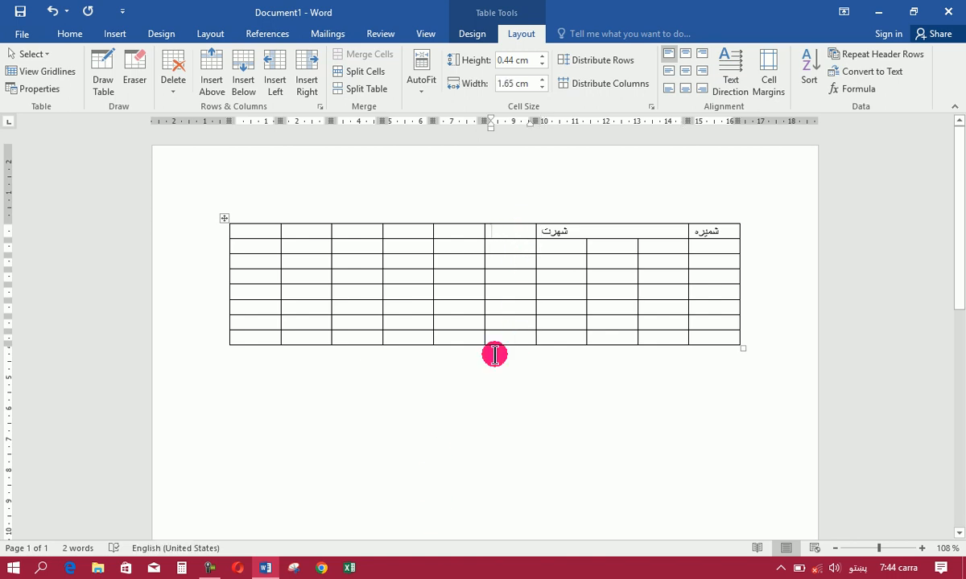
pyautogui.hotkey('alt', 'shift')
pyautogui.write('تز')
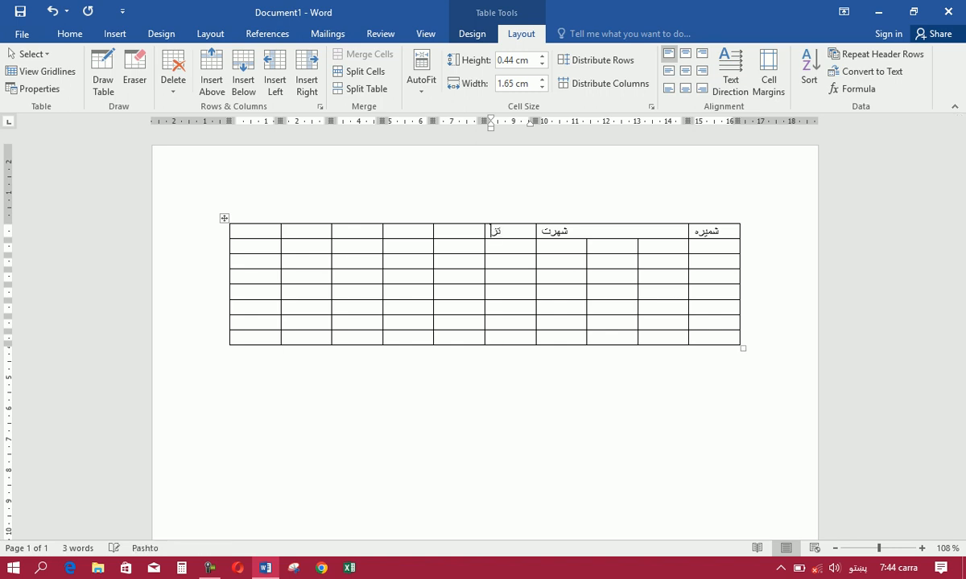
pyautogui.press('BackSpace')
# Enter the headings وظیفه and معاش in the next two first-row cells left of تذکره
pyautogui.click(452, 224)
pyautogui.click(455, 232)
pyautogui.write('وظیفه')
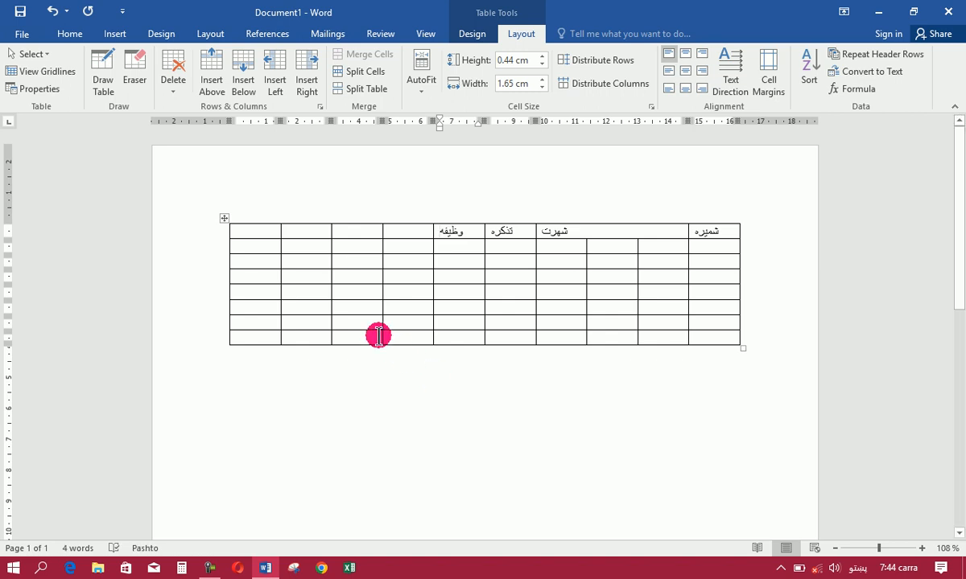
pyautogui.click(404, 231)
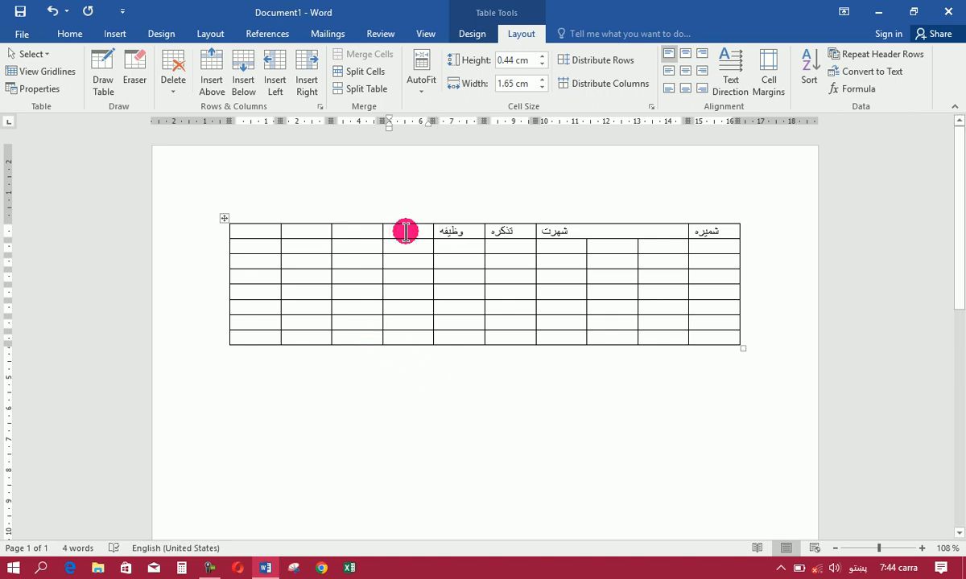
pyautogui.write('معاش')
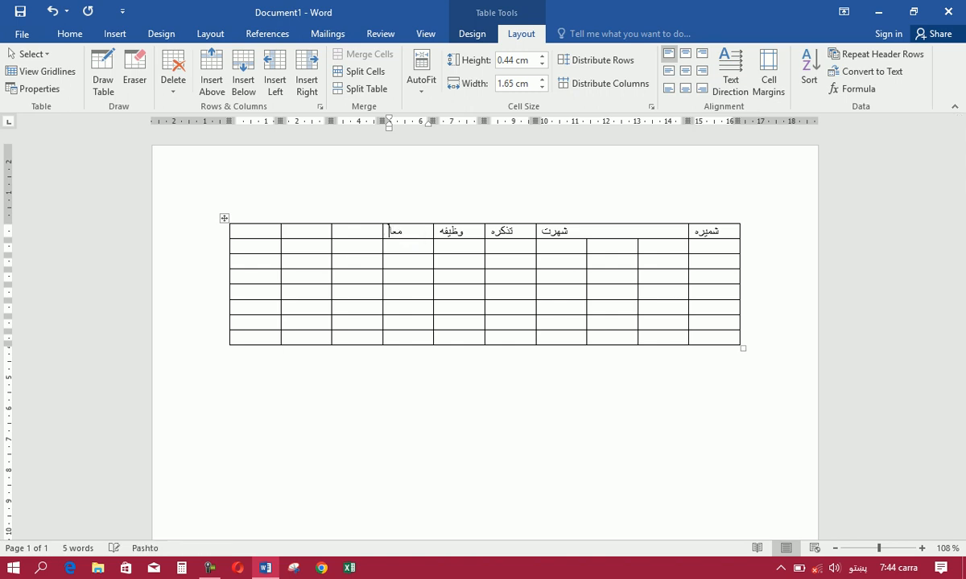
# Enter the headings ولایت, ولسوالی and کلی in the three empty first-row cells left of معاش, using the Pashto keyboard
pyautogui.click(358, 231)
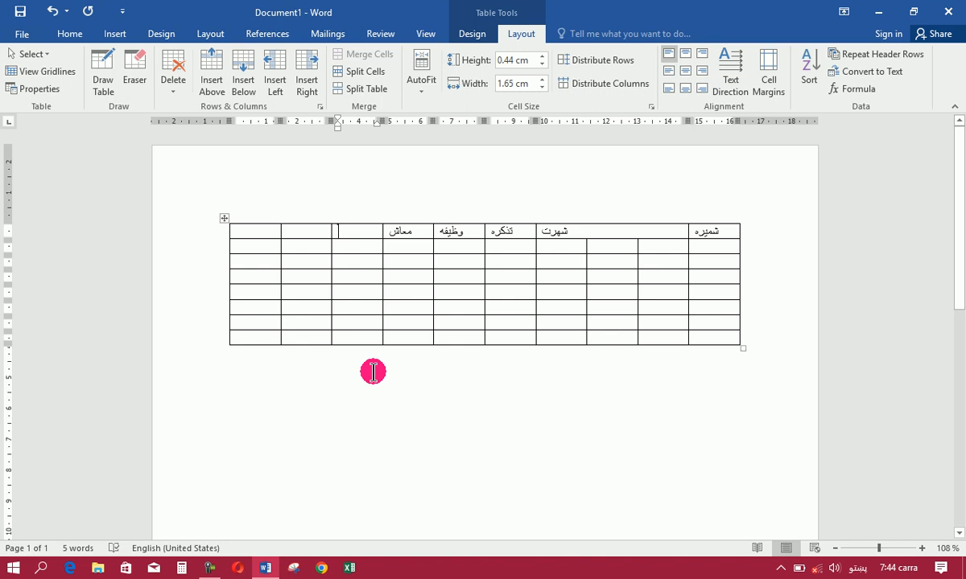
pyautogui.write('ولا')
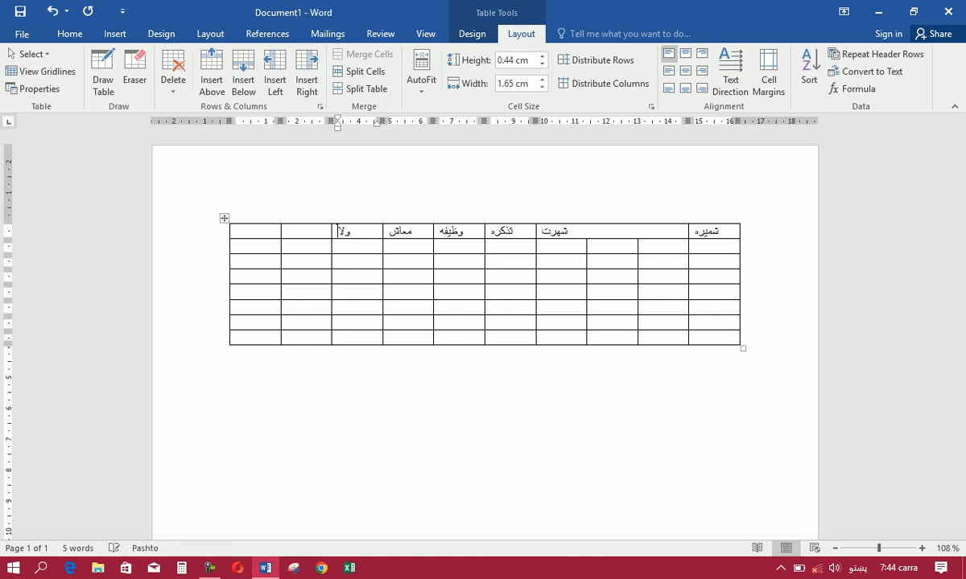
pyautogui.write('یت')
pyautogui.click(310, 231)
pyautogui.write('ولا')
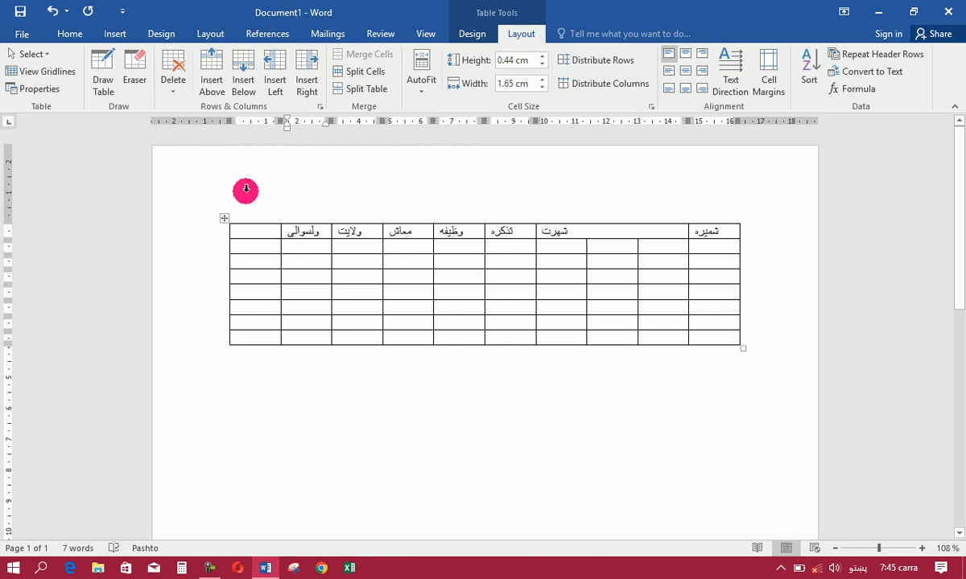
pyautogui.click(255, 233)
pyautogui.write('کلی')
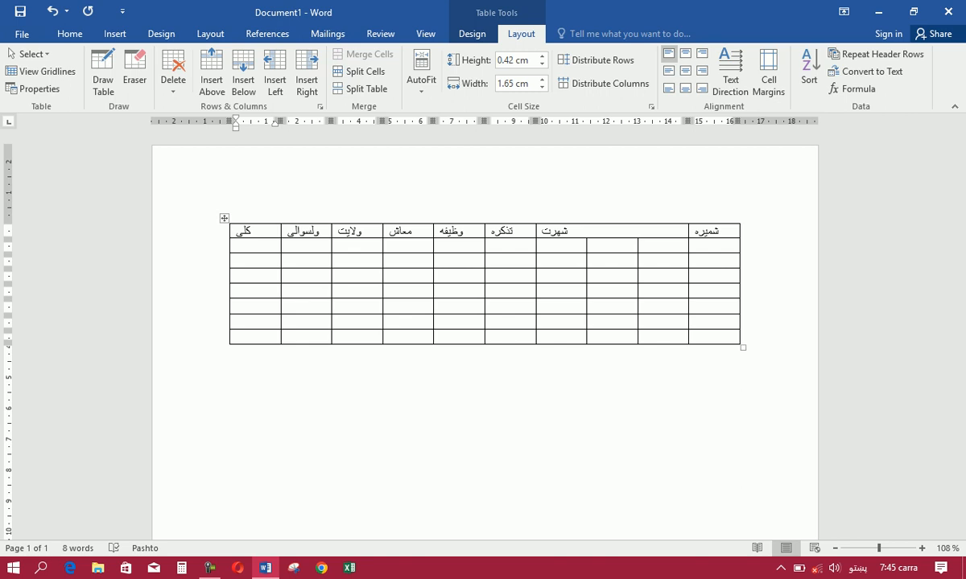
# Insert a column to the left of the کلی column and enter the heading بانک نمبر in its first-row cell
pyautogui.click(275, 78)
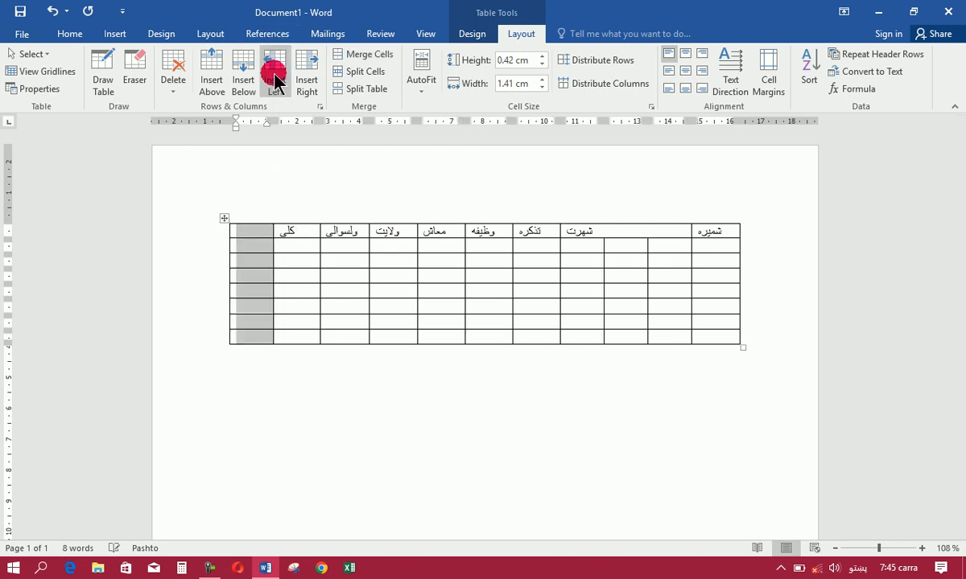
pyautogui.click(248, 231)
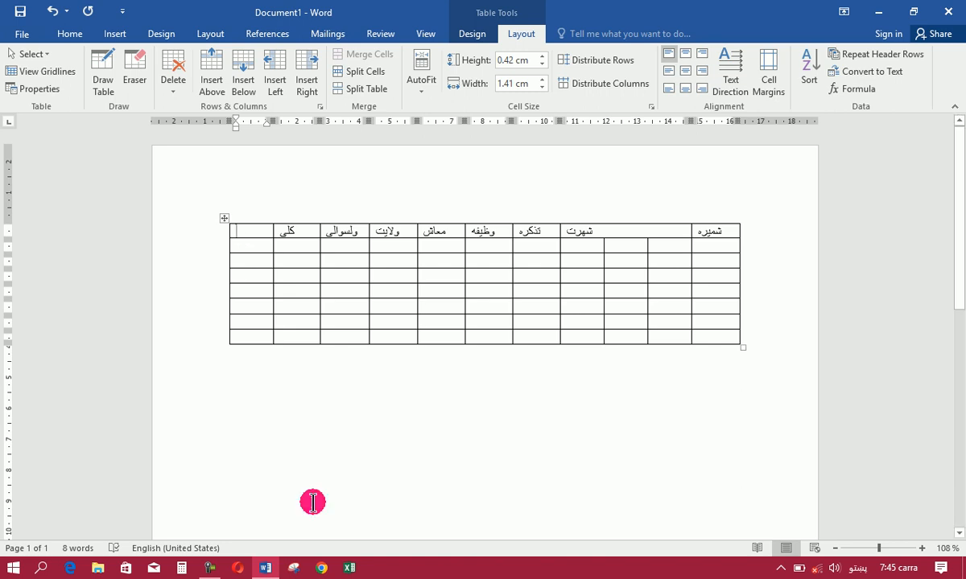
pyautogui.write('بانک')
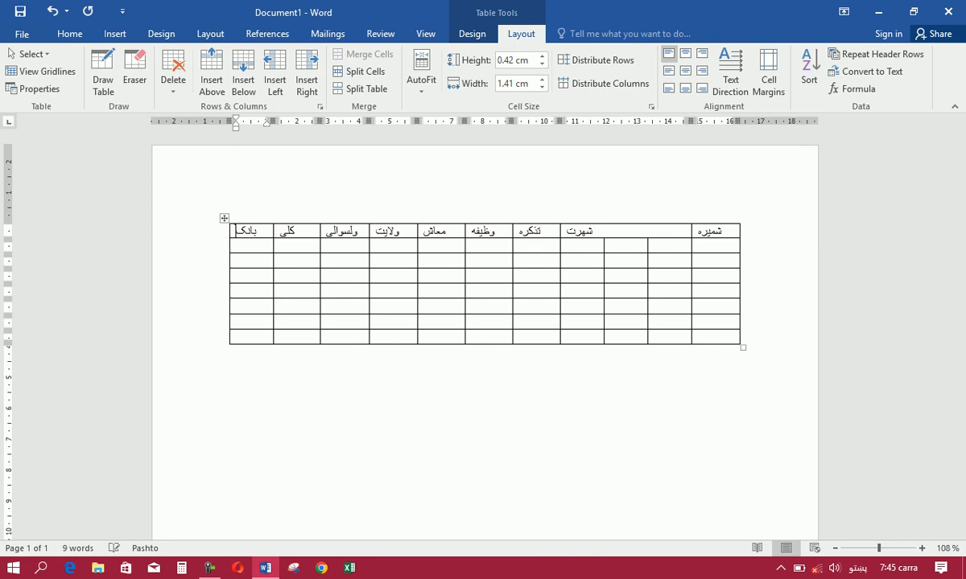
pyautogui.write(' نمبر')
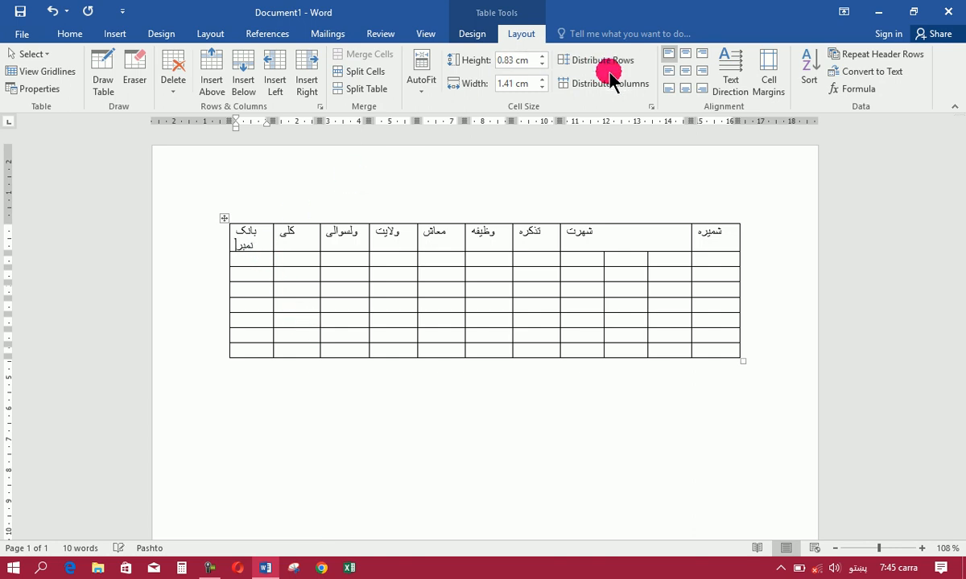
# Widen the بانک نمبر column to 1.7 cm
pyautogui.click(542, 80)
pyautogui.click(541, 79)
pyautogui.click(541, 80)
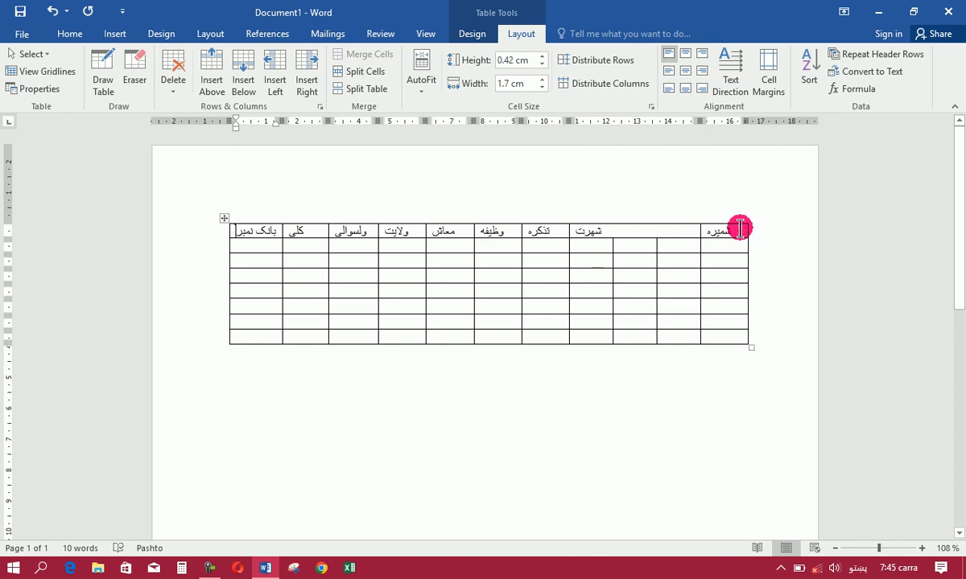
# Enter the subheadings نوم, پلارنوم and نیکه نوم from right to left in the three cells below شهرت
pyautogui.click(688, 247)
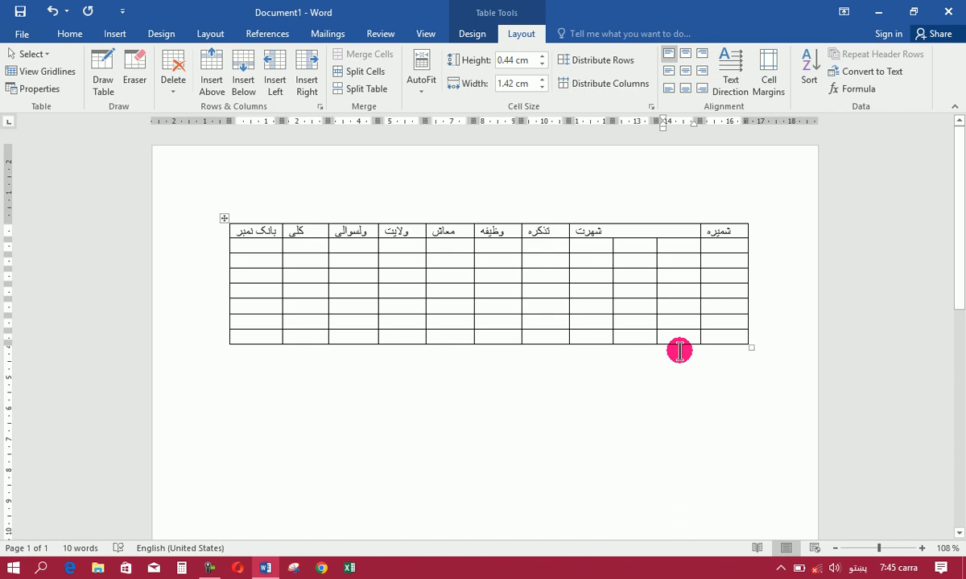
pyautogui.write('نوم')
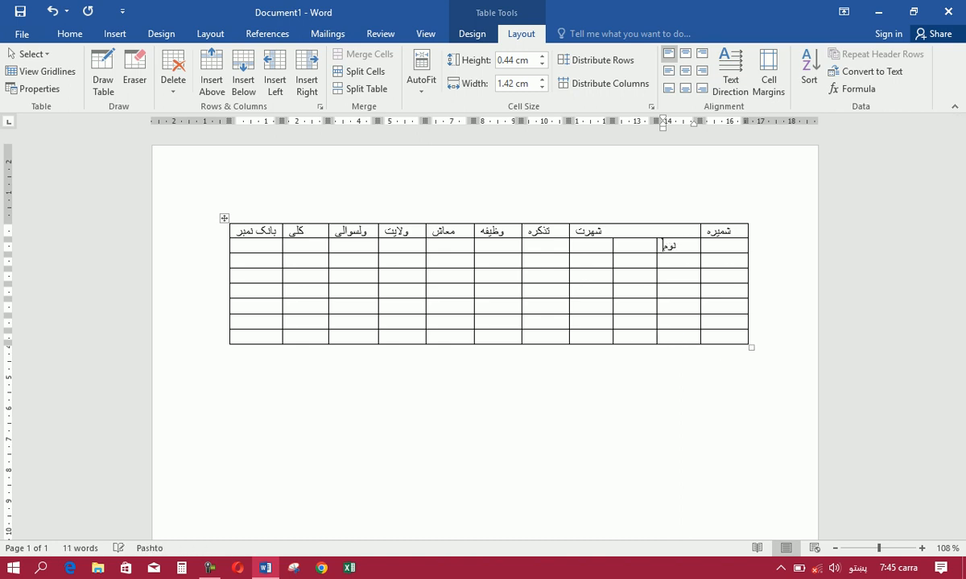
pyautogui.click(623, 249)
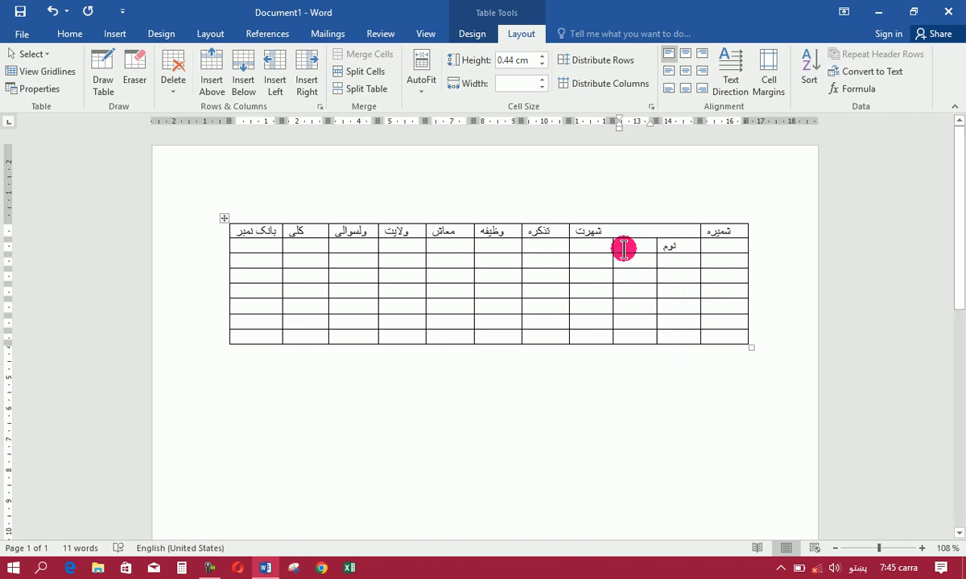
pyautogui.write('پل')
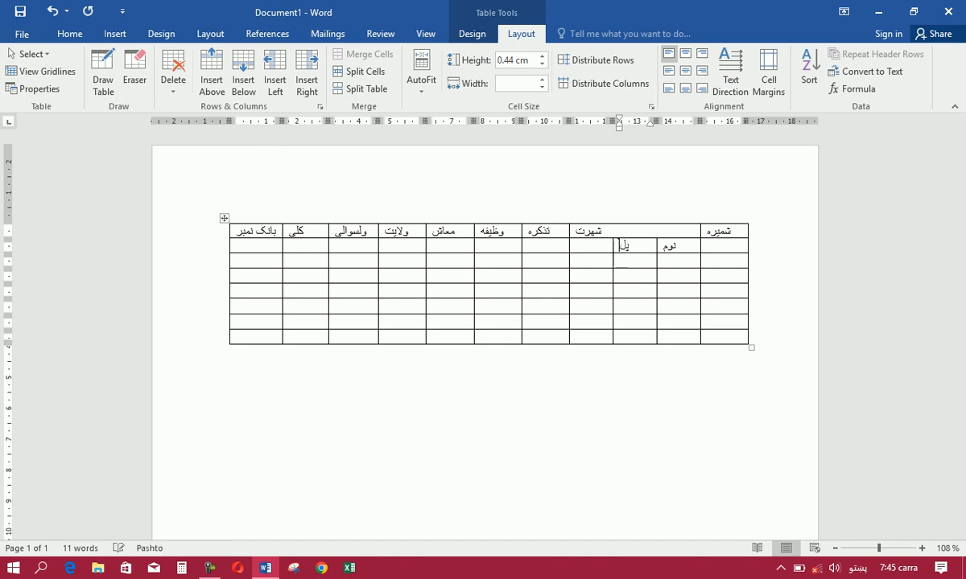
pyautogui.click(590, 245)
pyautogui.write('نیکه نوم')
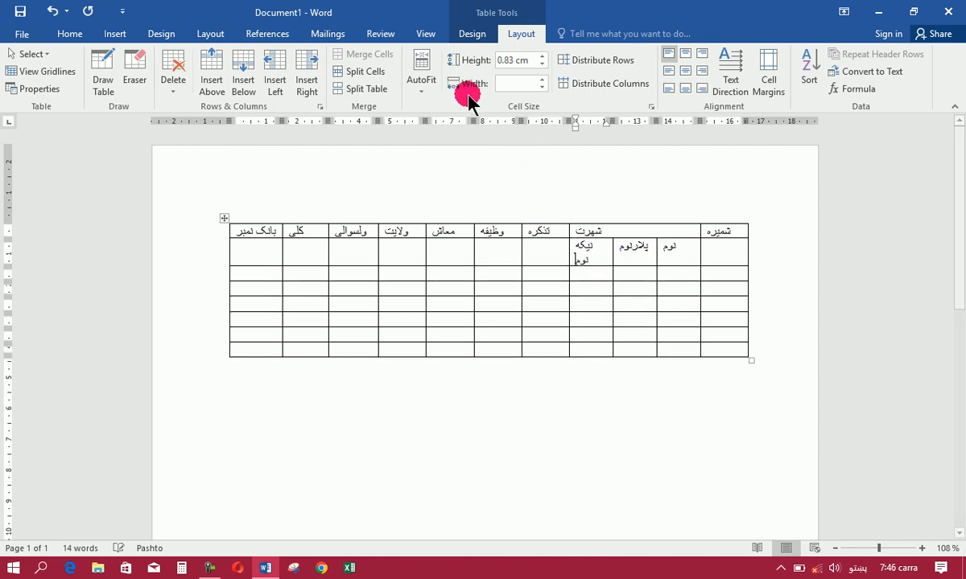
# Try to adjust the نیکه نوم column through the cell width value, and undo the width changes
pyautogui.click(542, 80)
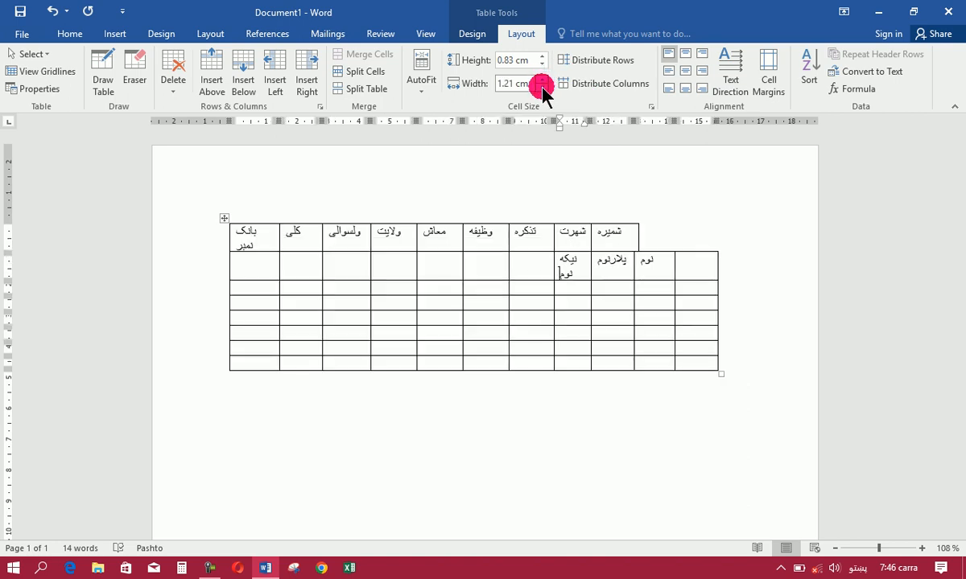
pyautogui.click(542, 86)
pyautogui.hotkey('ctrl', 'z')
pyautogui.hotkey('ctrl', 'z')
pyautogui.hotkey('ctrl', 'z')
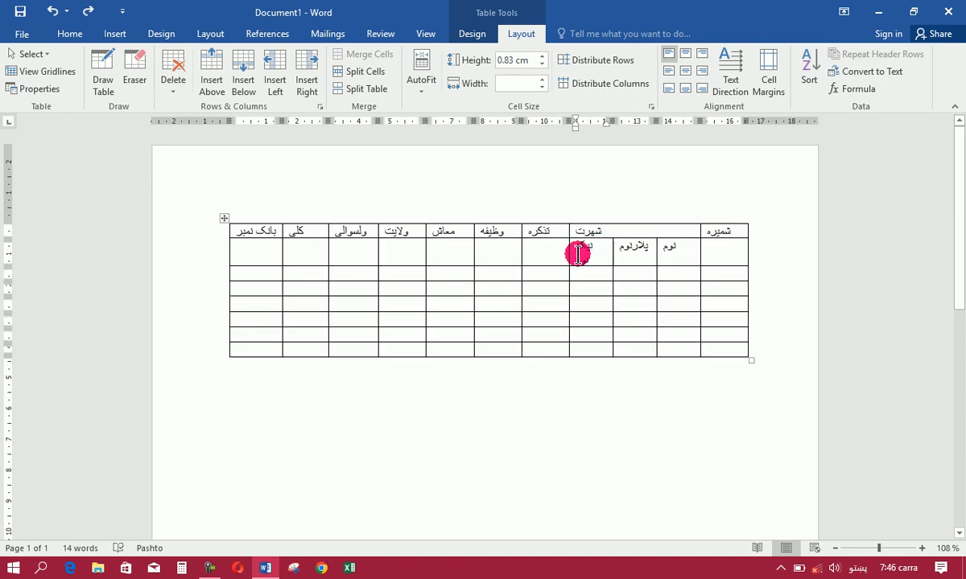
# Widen the نیکه نوم column slightly by moving its left border into the تذکره column
pyautogui.moveTo(568, 250); pyautogui.dragTo(560, 252)
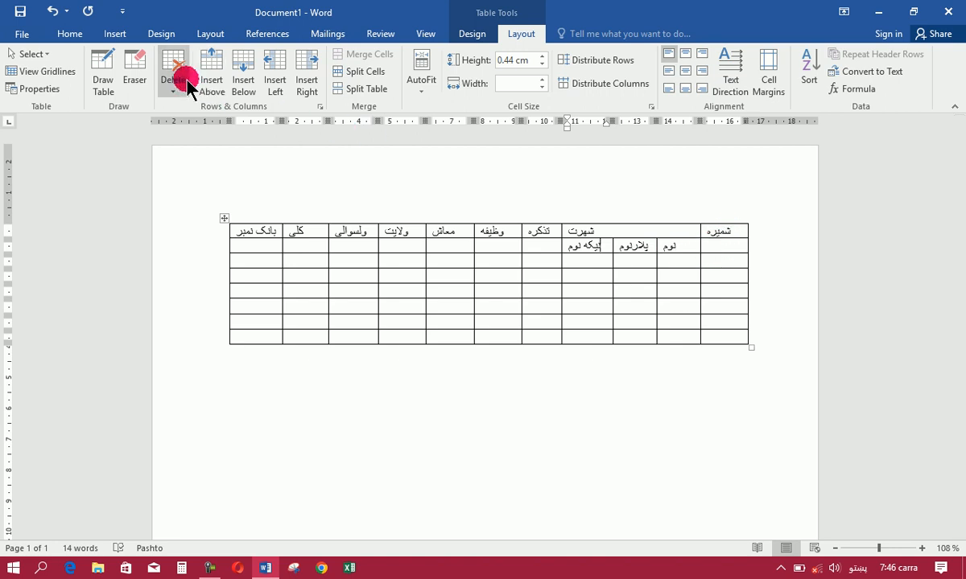
# Erase the borders below the شمیره, تذکره, وظیفه, معاش, ولایت, ولسوالی, کلی and بانک نمبر headings to merge each with its second-row cell
pyautogui.click(135, 72)
pyautogui.click(738, 239)
pyautogui.click(555, 239)
pyautogui.click(502, 238)
pyautogui.click(443, 236)
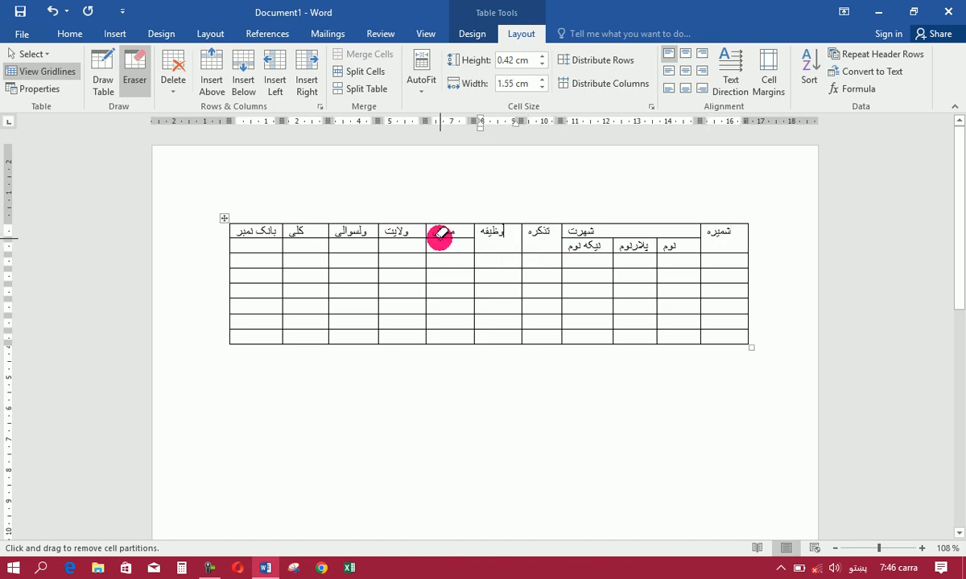
pyautogui.click(410, 238)
pyautogui.click(358, 241)
pyautogui.click(313, 239)
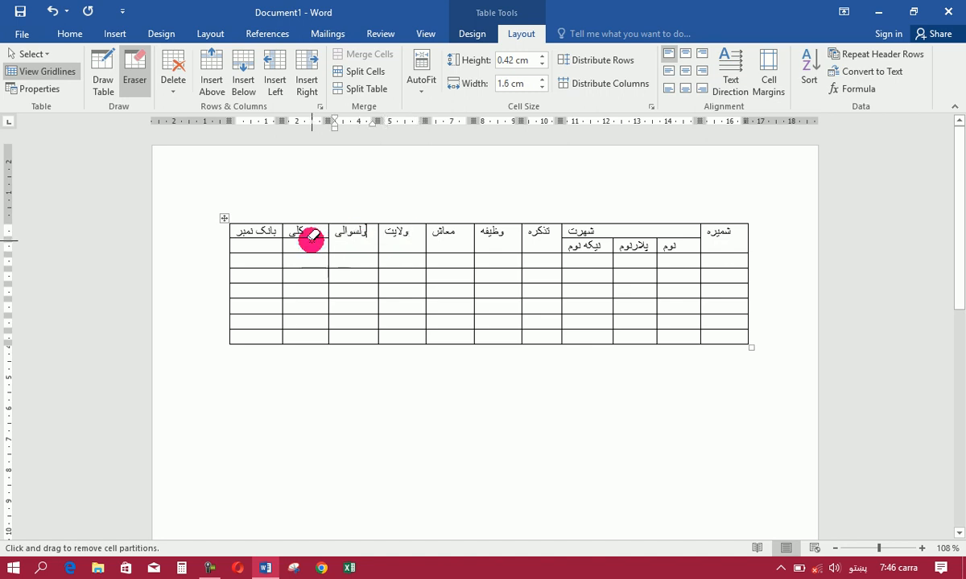
pyautogui.click(266, 238)
pyautogui.click(131, 87)
pyautogui.click(265, 228)
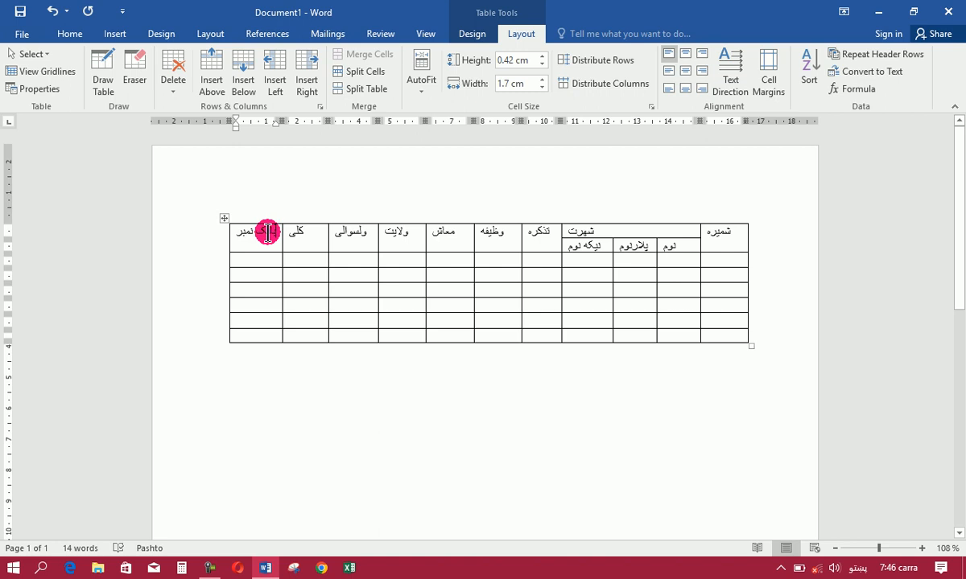
pyautogui.click(250, 236)
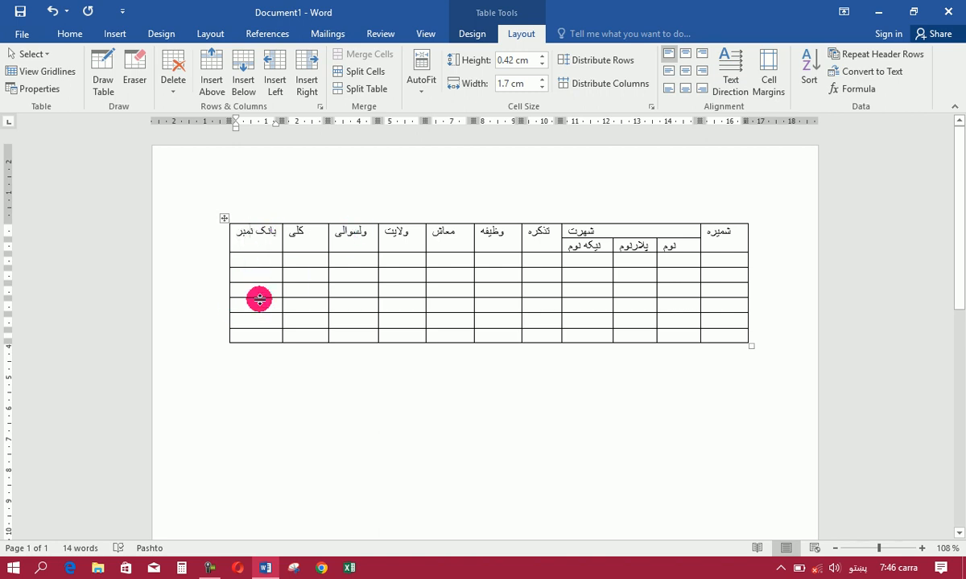
pyautogui.hotkey('shift', 'Left')
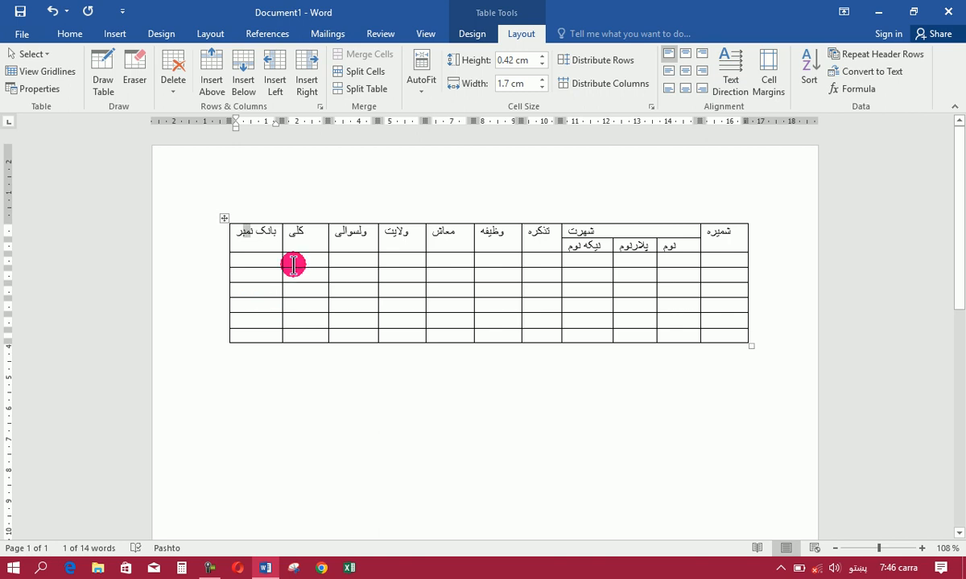
pyautogui.click(268, 248)
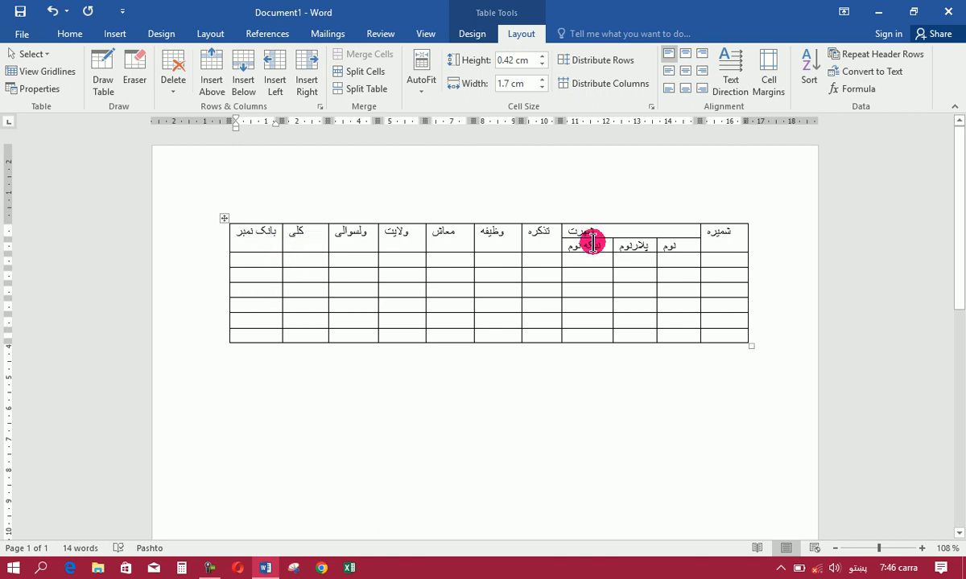
# Center all first-row headings from شمیره to بانک نمبر horizontally and vertically in their cells
pyautogui.click(743, 235)
pyautogui.hotkey('shift', 'Left')
pyautogui.hotkey('shift', 'Left')
pyautogui.hotkey('shift', 'Left')
pyautogui.hotkey('shift', 'Left')
pyautogui.hotkey('shift', 'Left')
pyautogui.hotkey('shift', 'Left')
pyautogui.hotkey('shift', 'Left')
pyautogui.hotkey('shift', 'Left')
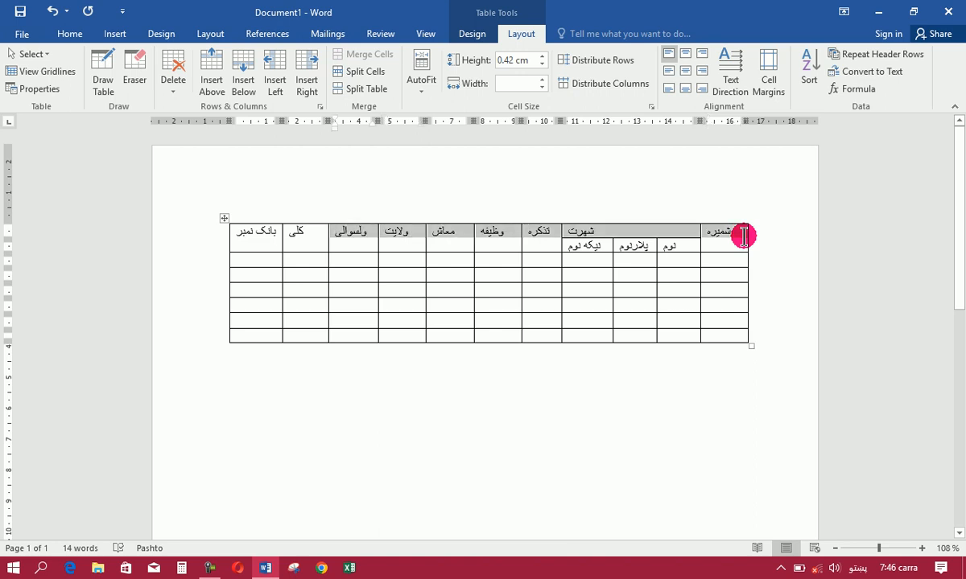
pyautogui.hotkey('shift', 'Left')
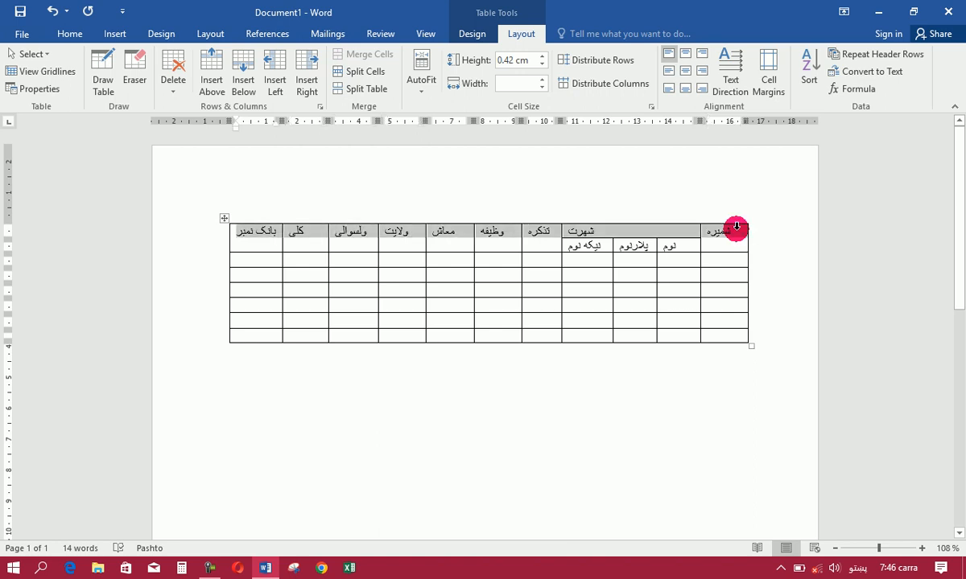
pyautogui.click(686, 72)
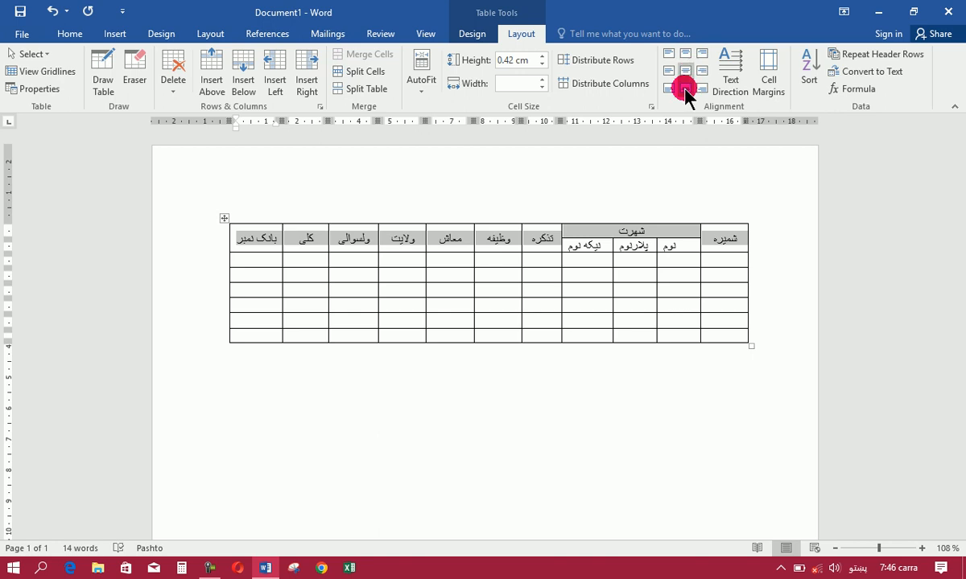
# Make the selected first-row headings bold, keep them at 11 pt, and set their font color to black
pyautogui.click(68, 36)
pyautogui.click(127, 84)
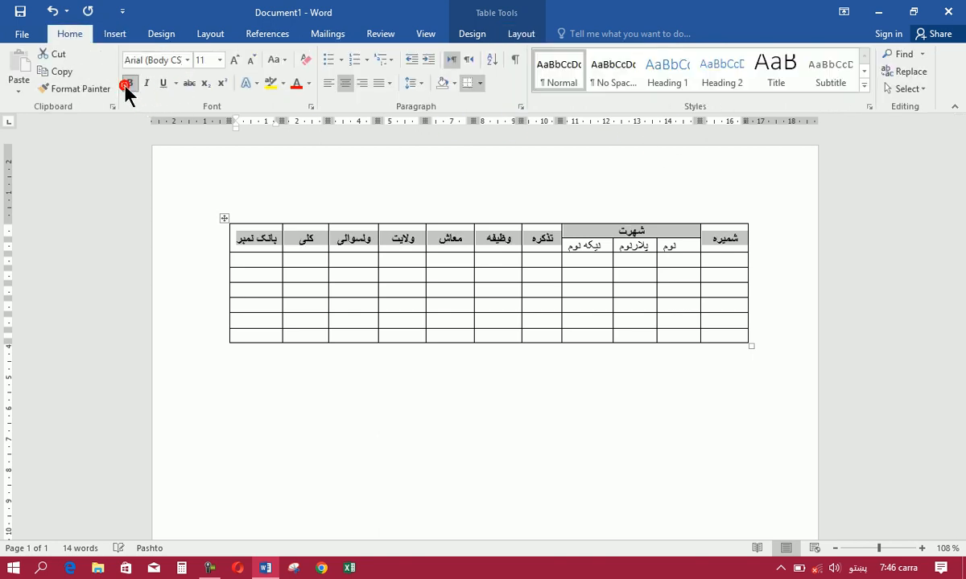
pyautogui.click(235, 61)
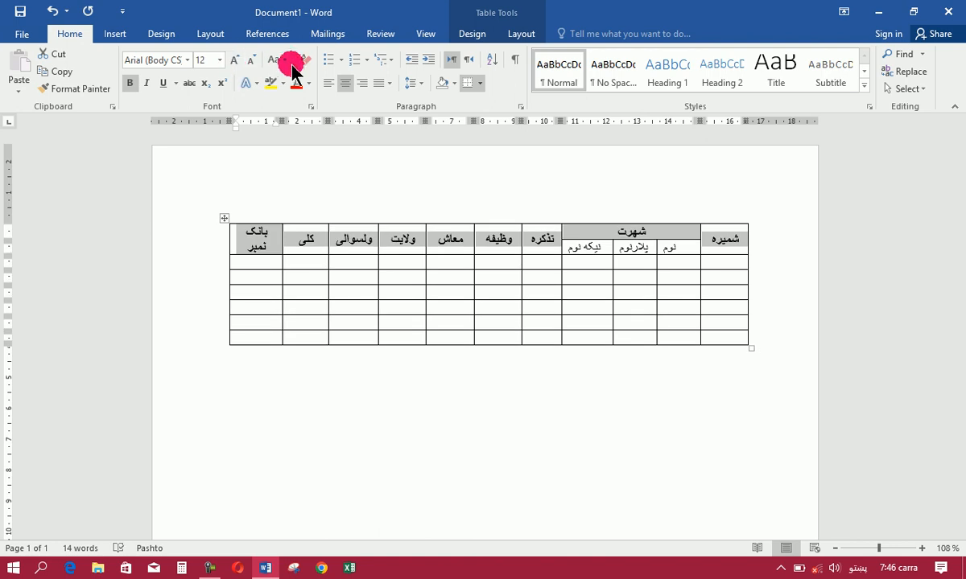
pyautogui.click(251, 60)
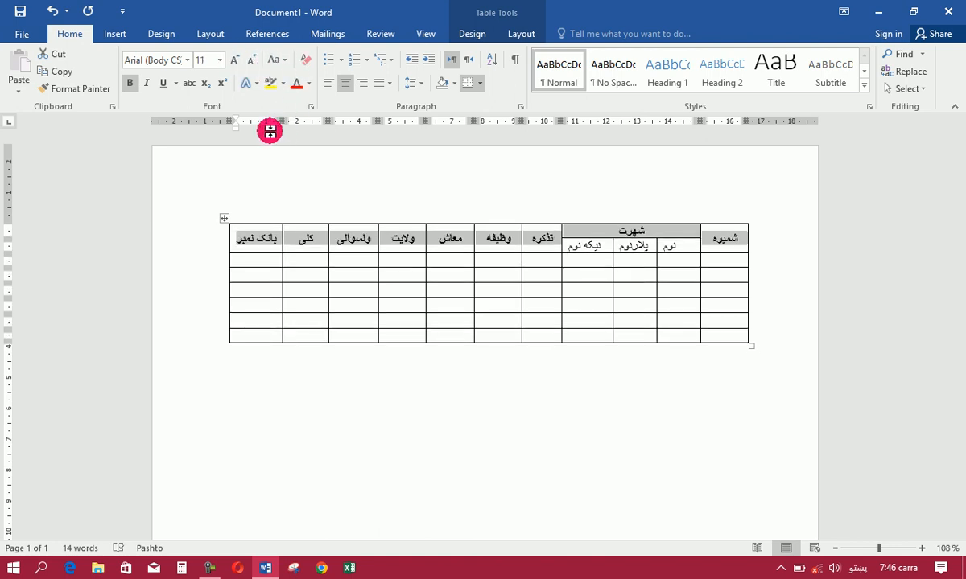
pyautogui.click(308, 84)
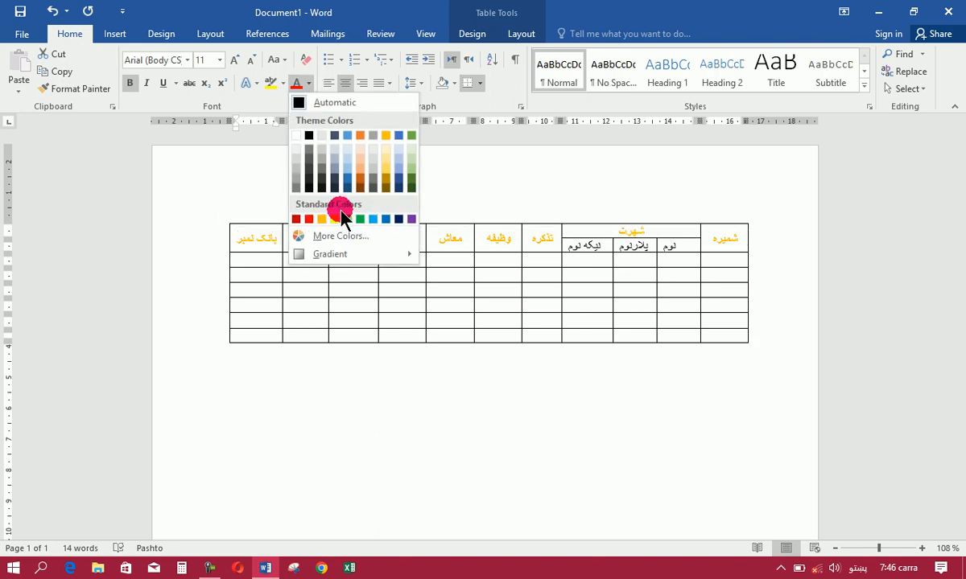
pyautogui.click(310, 137)
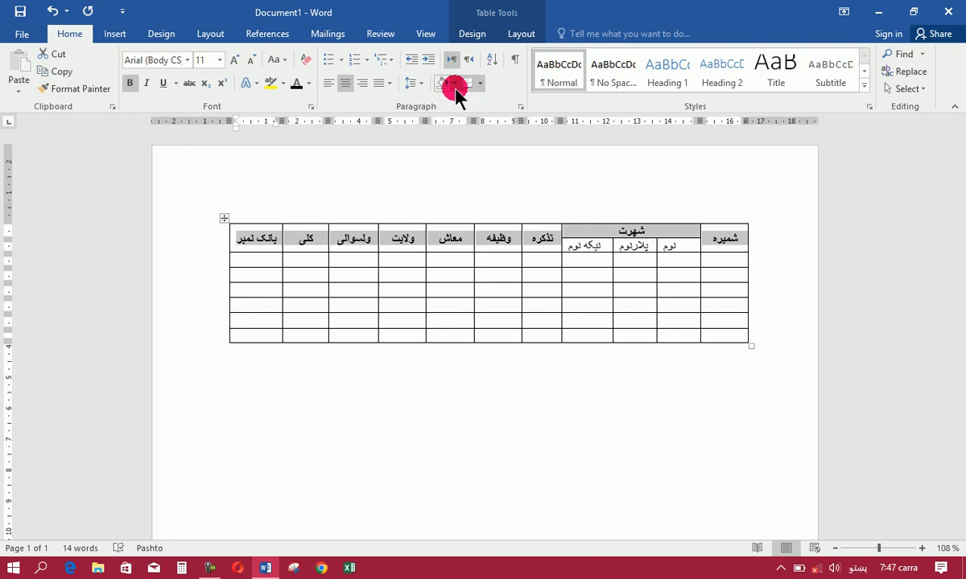
pyautogui.click(473, 33)
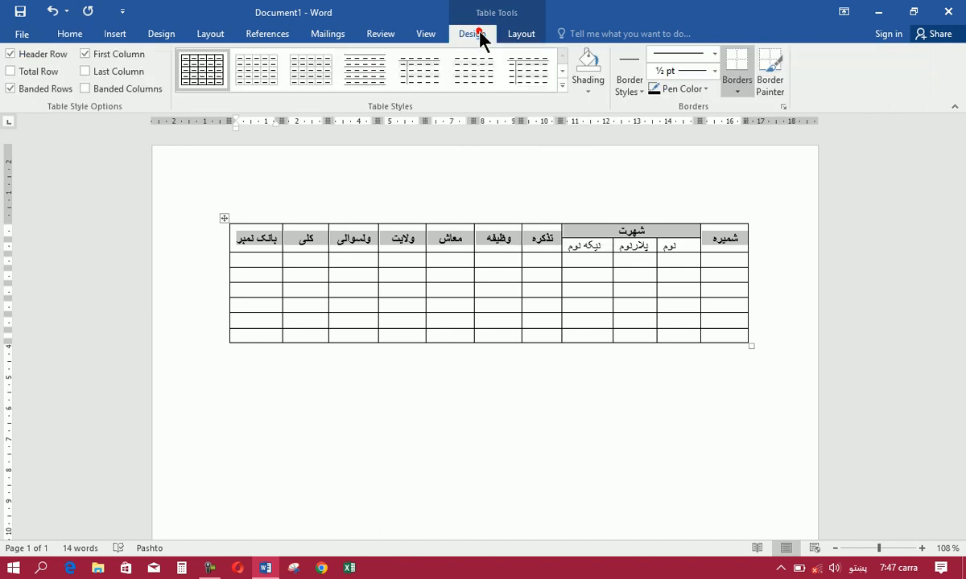
pyautogui.click(564, 90)
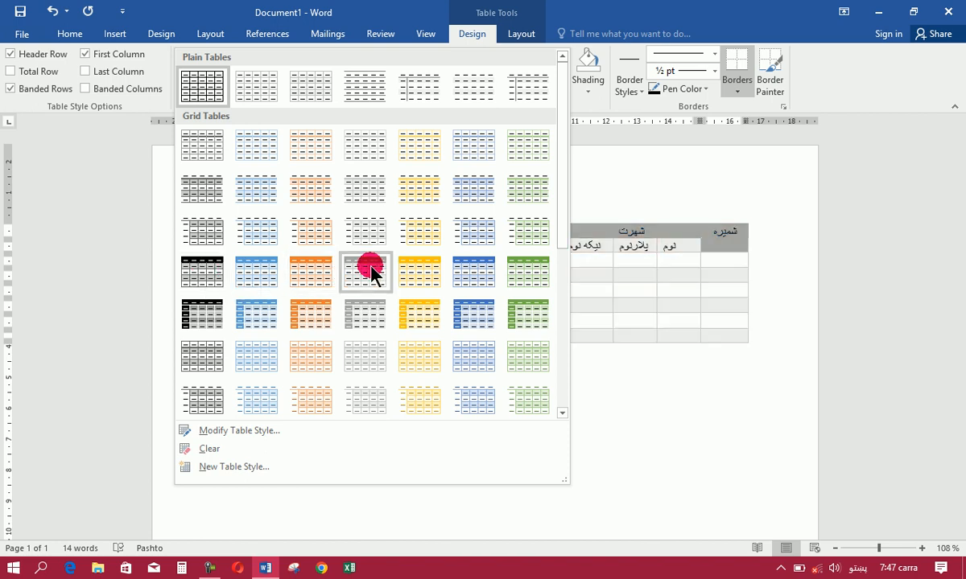
pyautogui.click(665, 197)
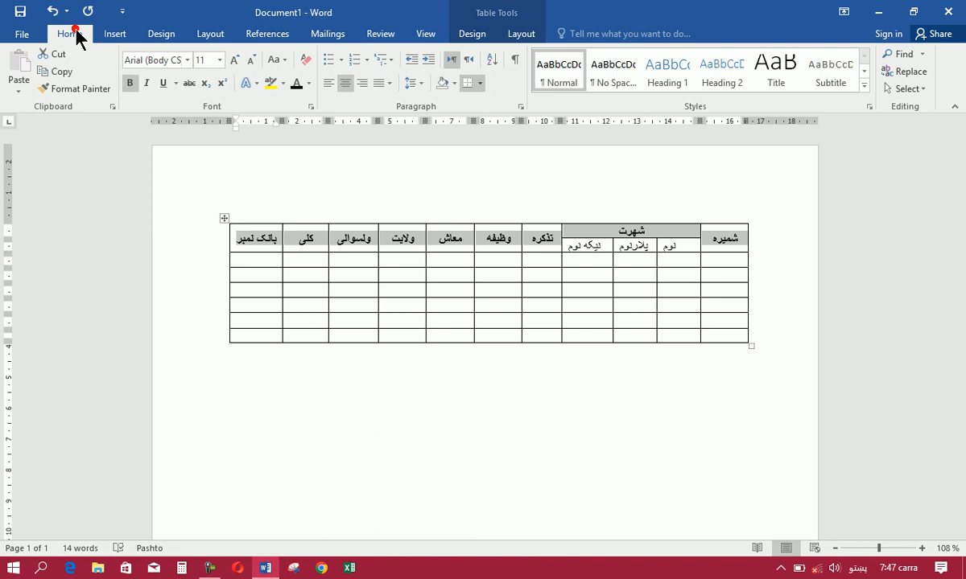
# Shade the selected first-row headings with medium gray, the lightest tint of black in the theme colors
pyautogui.click(479, 83)
pyautogui.click(454, 83)
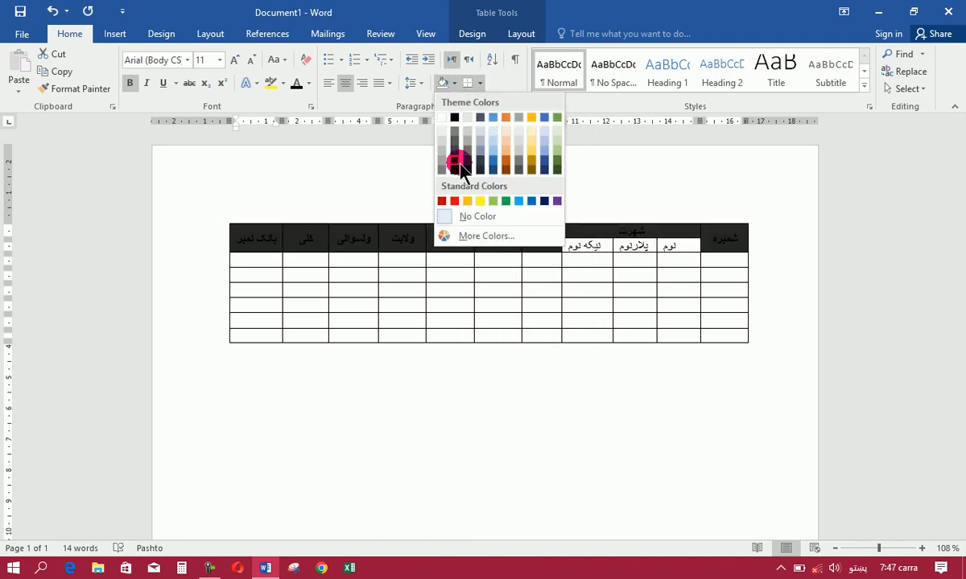
pyautogui.click(456, 131)
pyautogui.click(564, 285)
# Make the نوم, پلارنوم and نیکه نوم subheadings bold and shade them with the same gray as the first-row headings
pyautogui.click(568, 246)
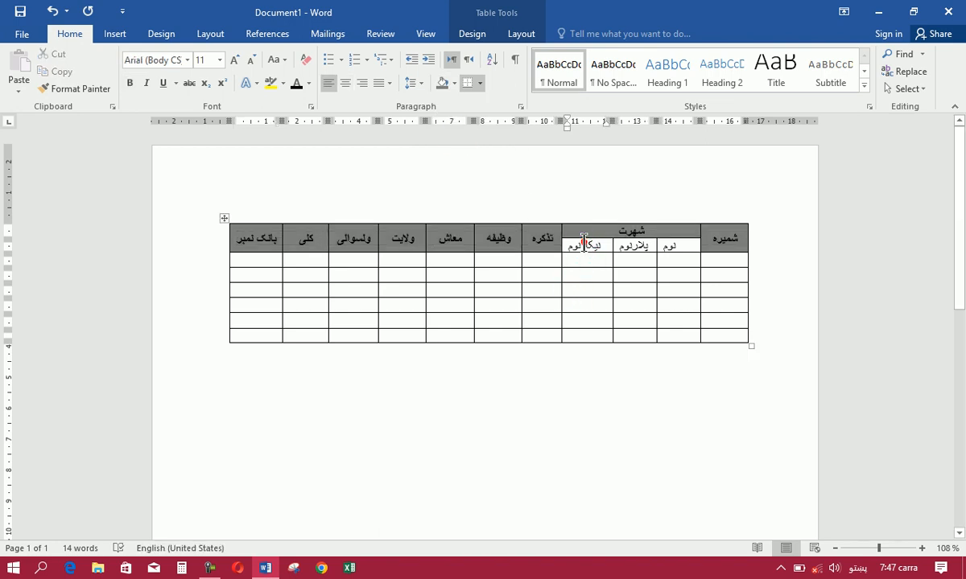
pyautogui.click(635, 411)
pyautogui.hotkey('shift', 'Right')
pyautogui.hotkey('shift', 'Right')
pyautogui.hotkey('shift', 'Right')
pyautogui.hotkey('shift', 'Right')
pyautogui.hotkey('shift', 'Right')
pyautogui.hotkey('shift', 'Right')
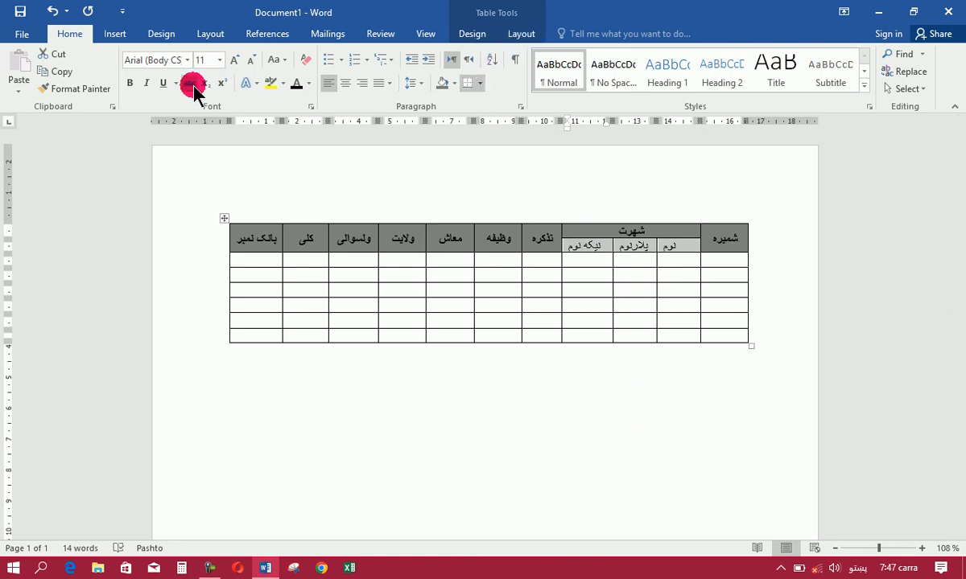
pyautogui.click(130, 84)
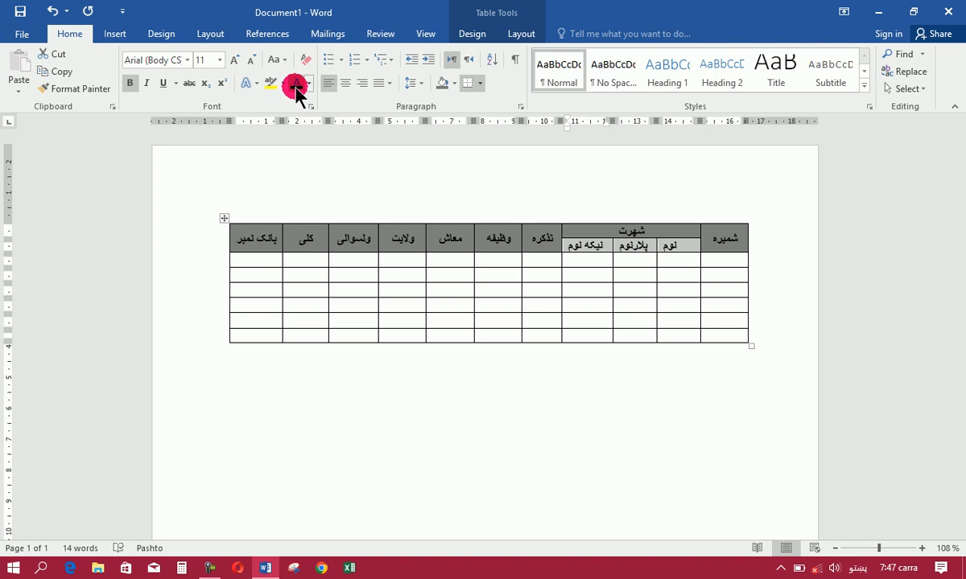
pyautogui.click(445, 84)
pyautogui.click(678, 264)
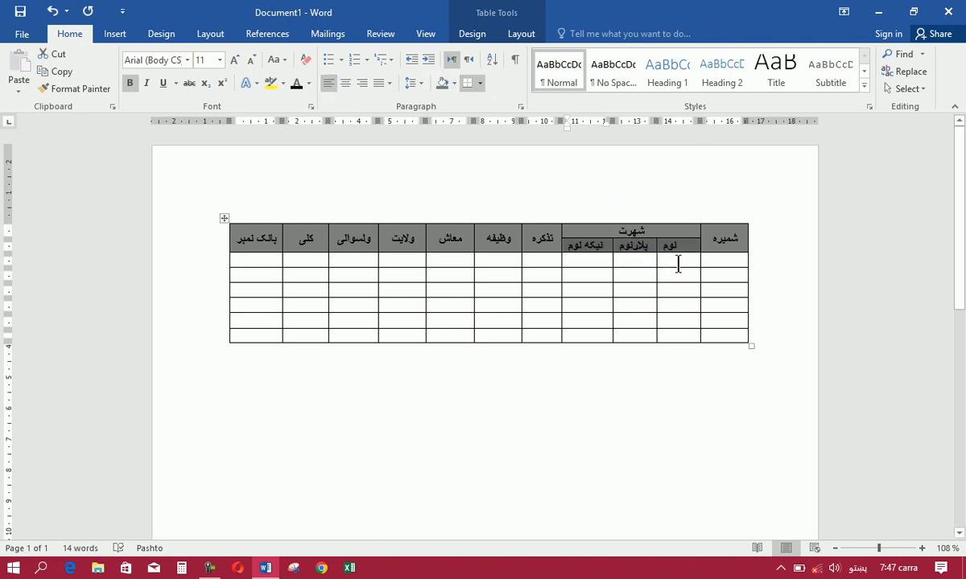
# In the first empty row, enter 1 under شمیره and the person's name in Pashto script under نوم
pyautogui.click(735, 258)
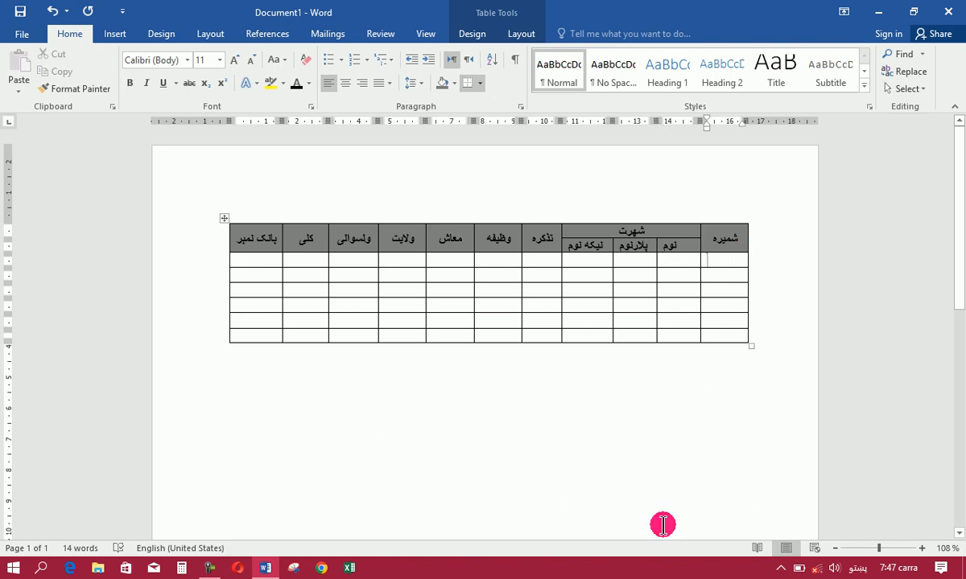
pyautogui.write('1')
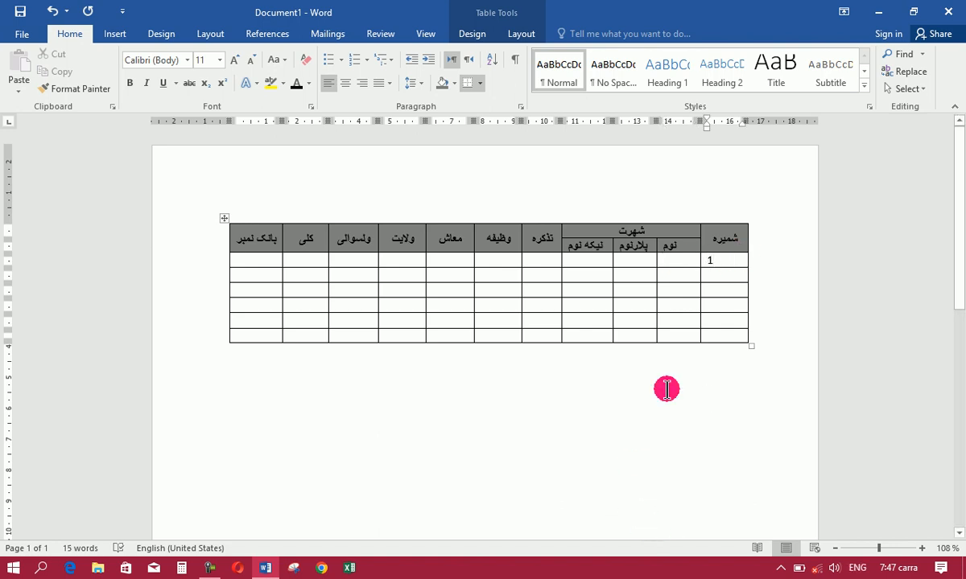
pyautogui.click(680, 262)
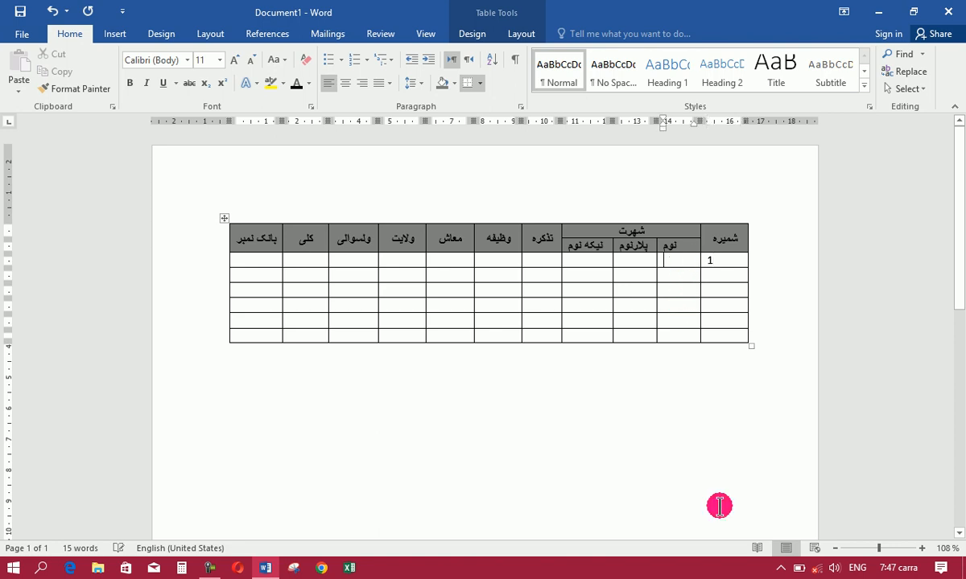
pyautogui.write('ut')
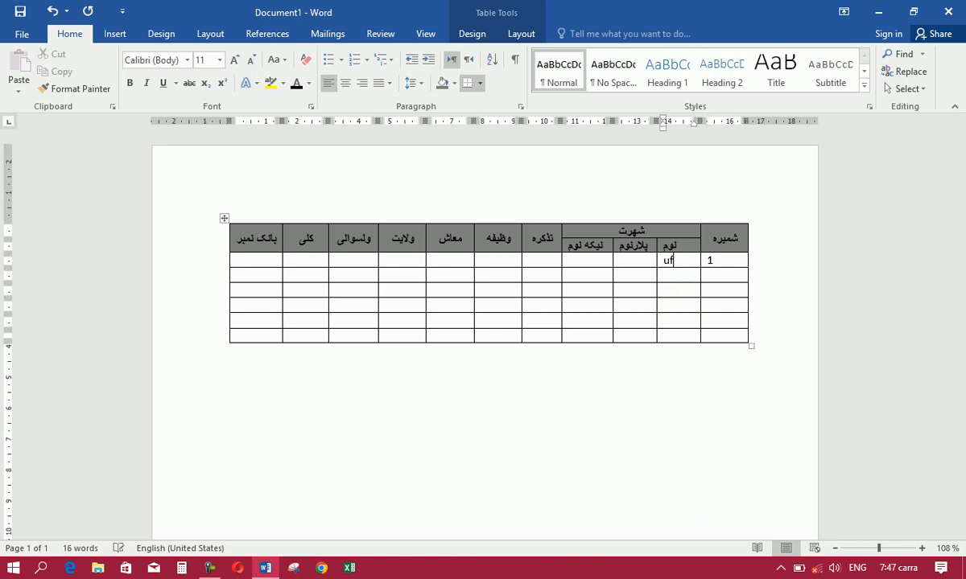
pyautogui.hotkey('alt', 'shift')
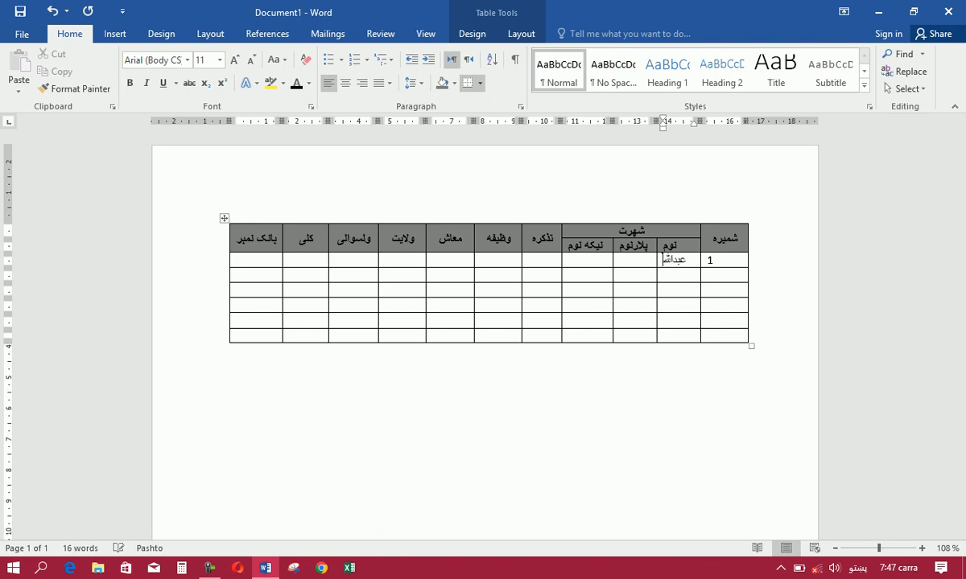
# Enter the father's name under پلارنوم and the grandfather's name under نیکه نوم in the first record
pyautogui.click(628, 263)
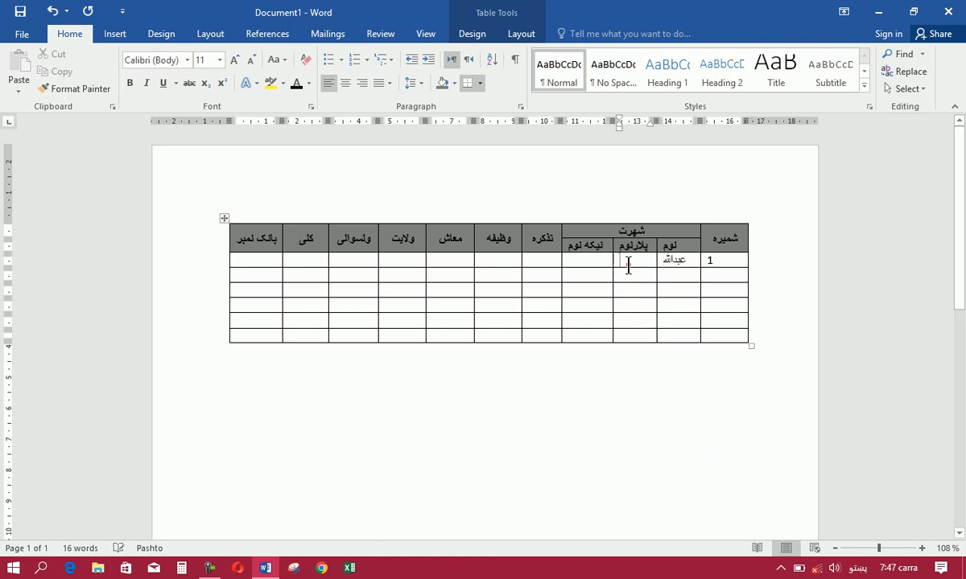
pyautogui.write('محمد')
pyautogui.click(593, 260)
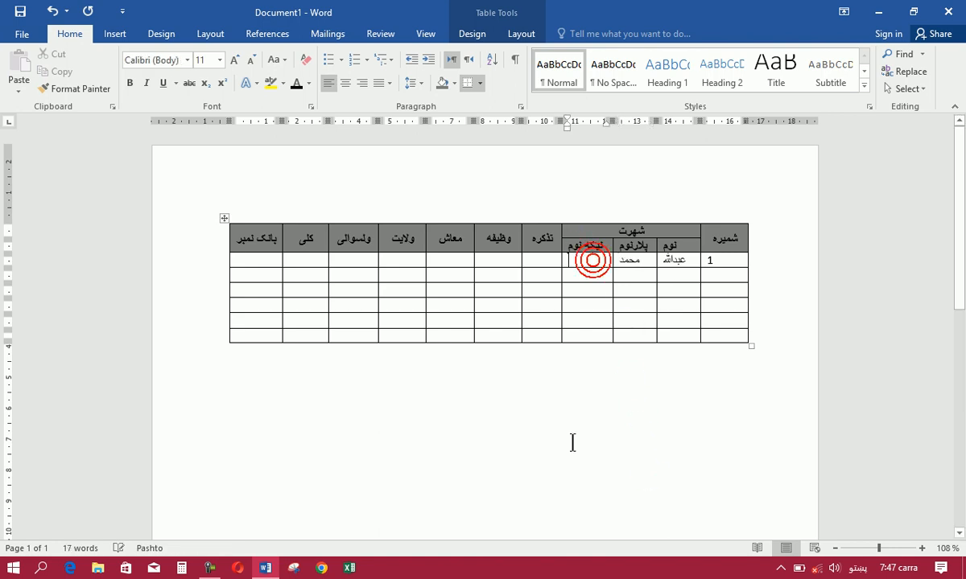
pyautogui.write('محمد ر')
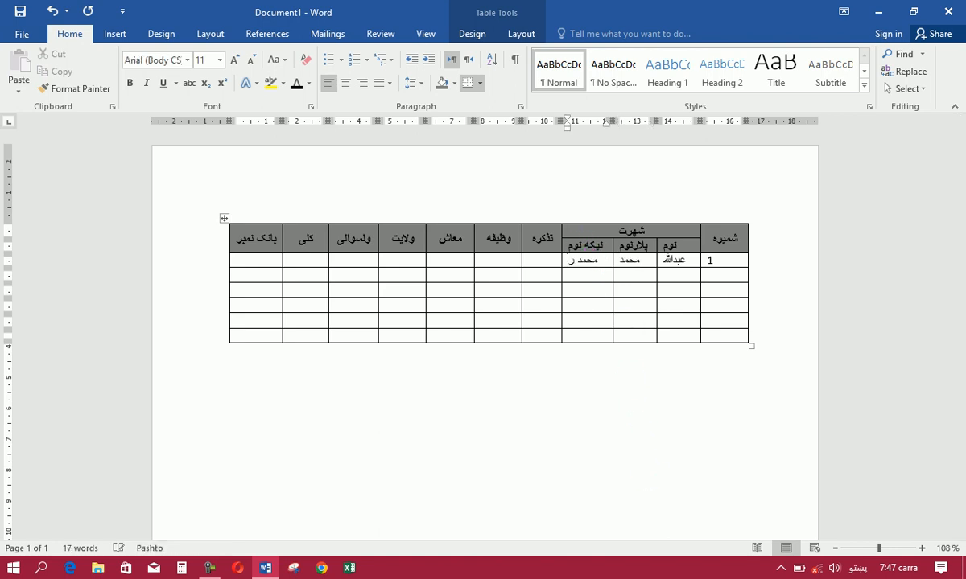
pyautogui.write('حیم')
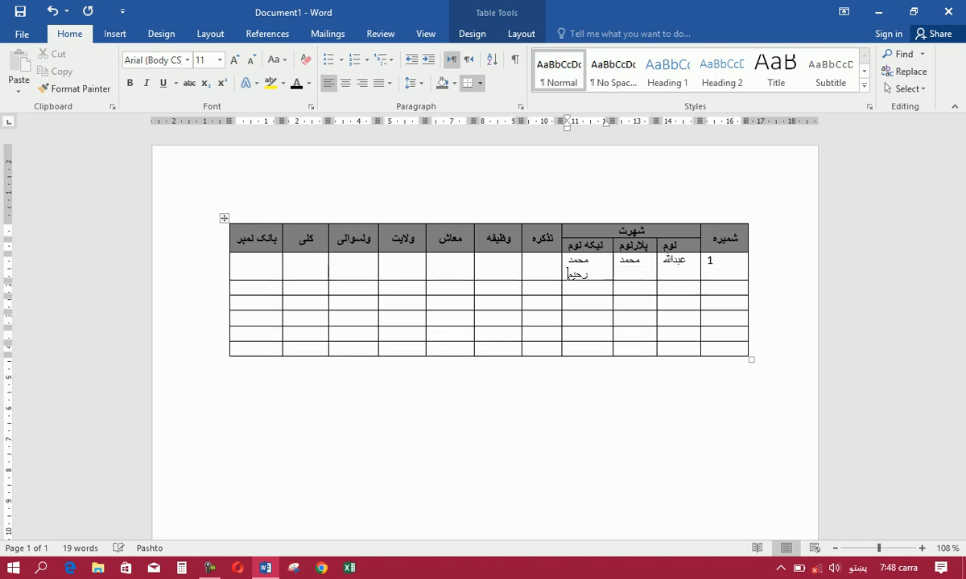
# Enter the ID number under تذکره and استاد under وظیفه in the first record
pyautogui.click(535, 256)
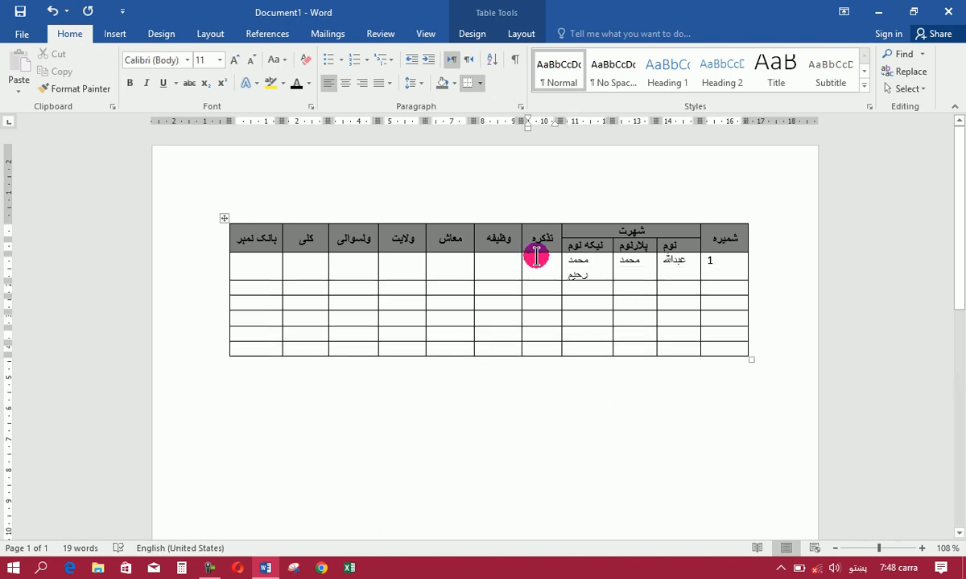
pyautogui.write('۹۸۸')
pyautogui.click(511, 252)
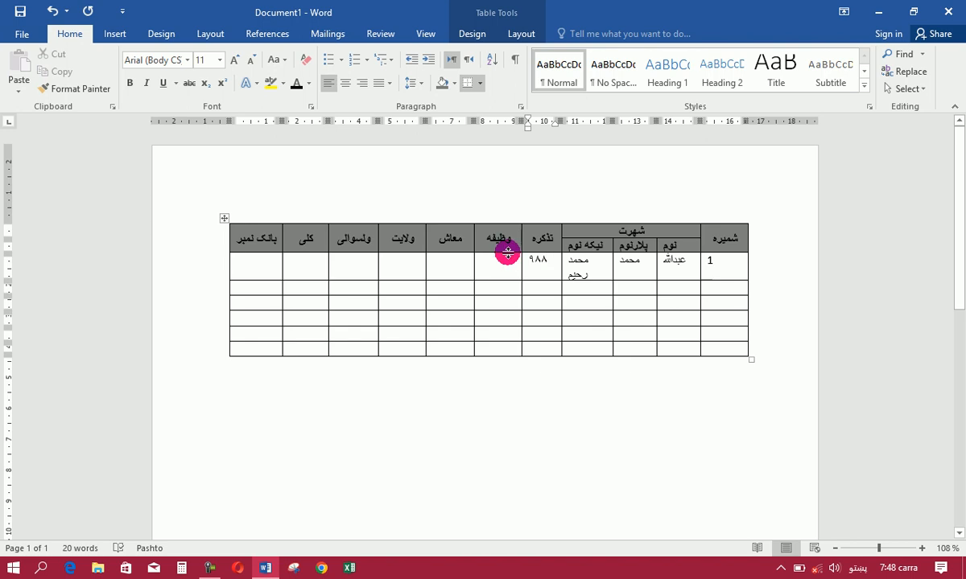
pyautogui.click(504, 255)
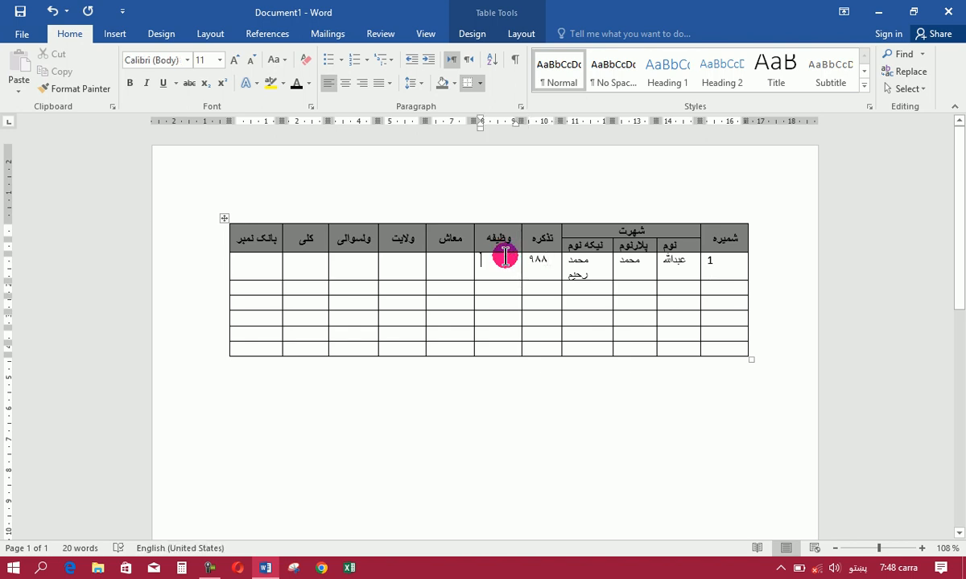
pyautogui.write('معل')
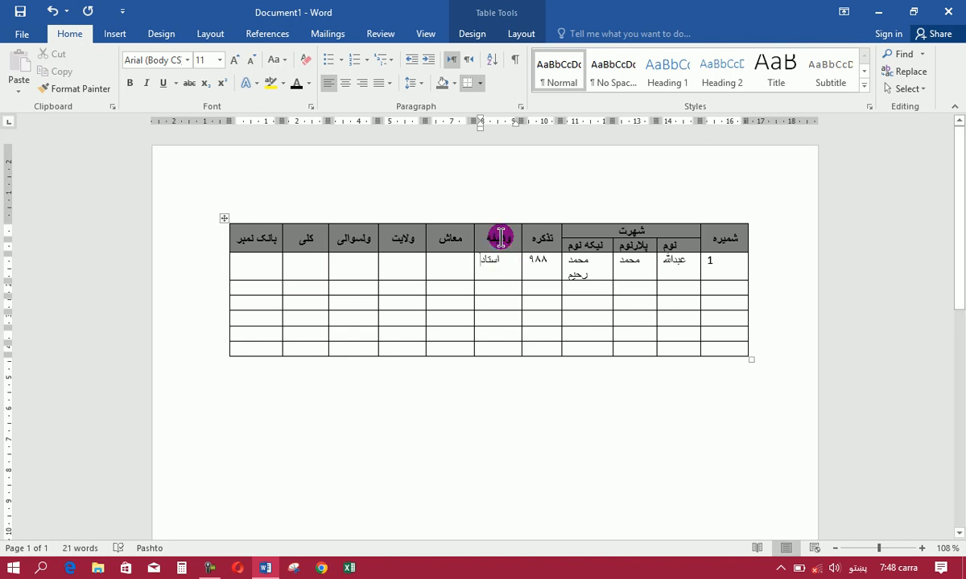
# Enter ۱۳۰۰۰ as the first record's salary under معاش
pyautogui.click(447, 266)
pyautogui.write('۹۰۰۰')
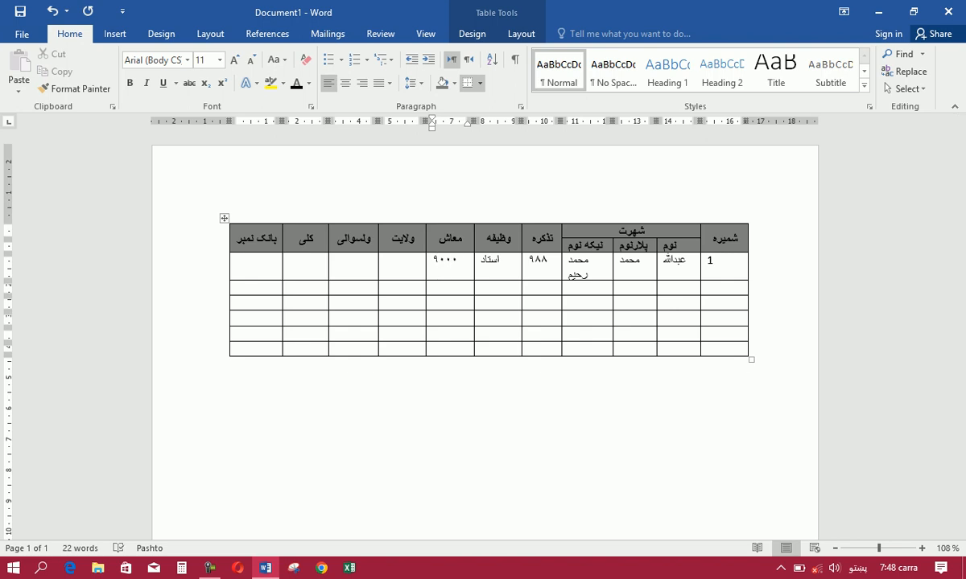
pyautogui.click(448, 268)
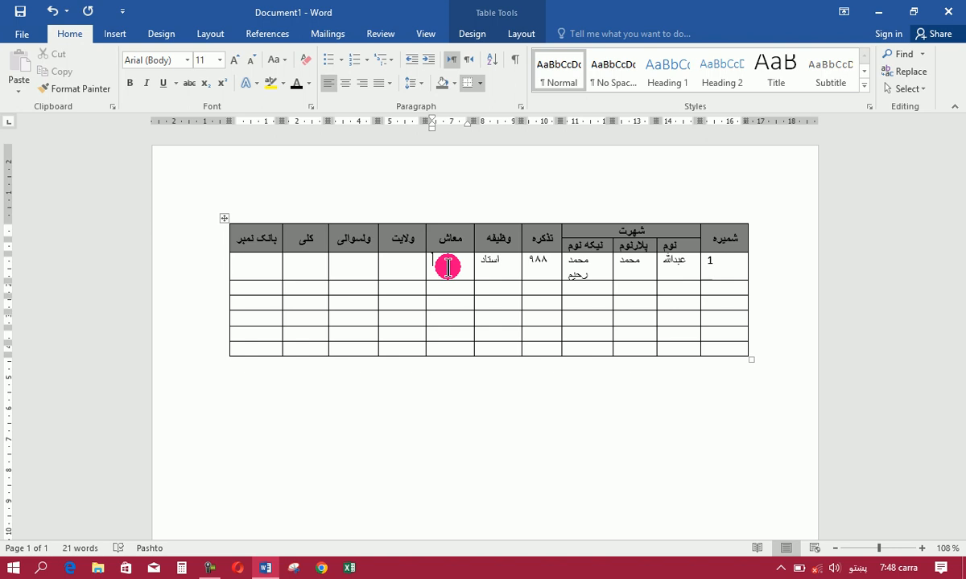
pyautogui.click(442, 266)
pyautogui.write('۱۳۰۰۰')
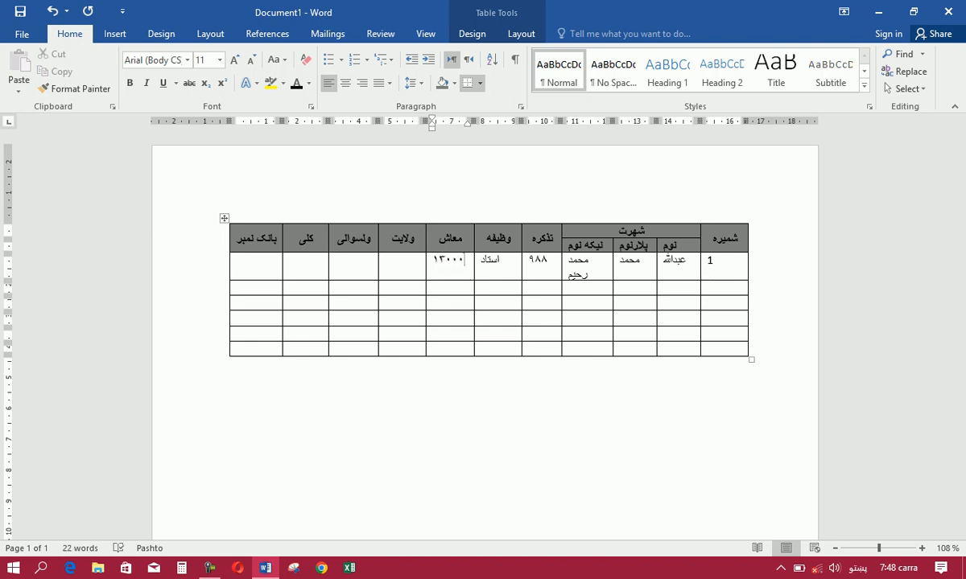
pyautogui.click(439, 260)
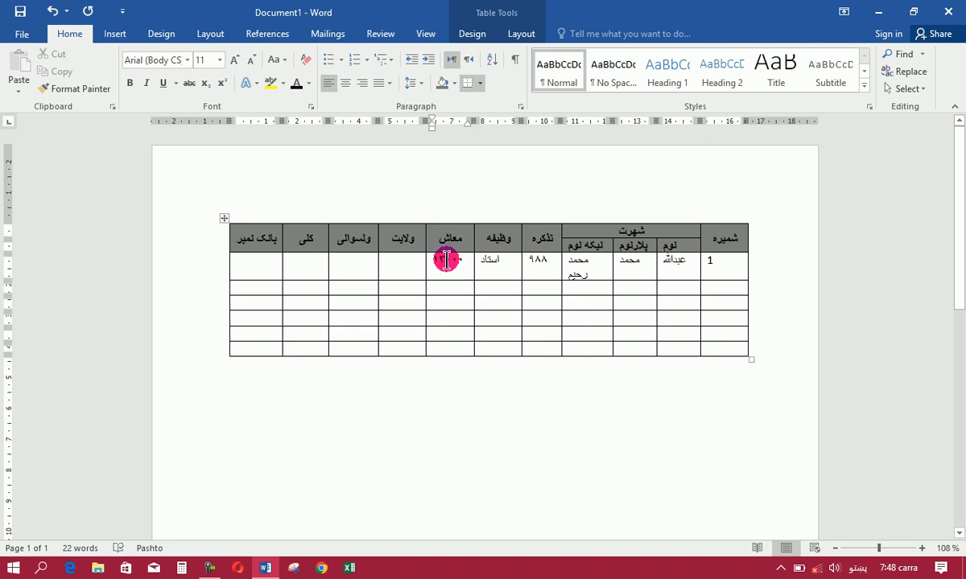
# Fill in the first record's province, district and village under ولایت, ولسوالی and کلی
pyautogui.click(408, 266)
pyautogui.write('هلمند')
pyautogui.click(362, 254)
pyautogui.write('گرمسیر')
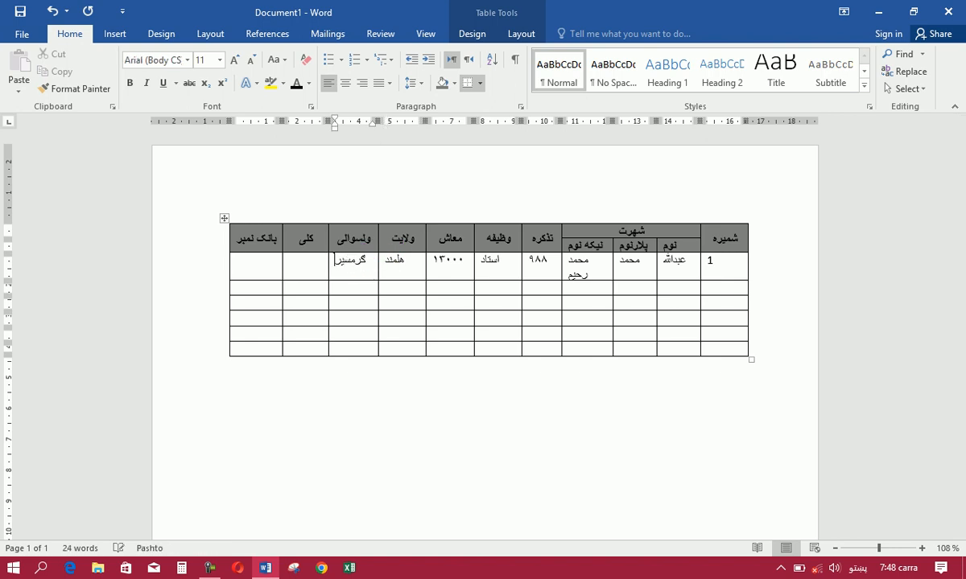
pyautogui.click(306, 263)
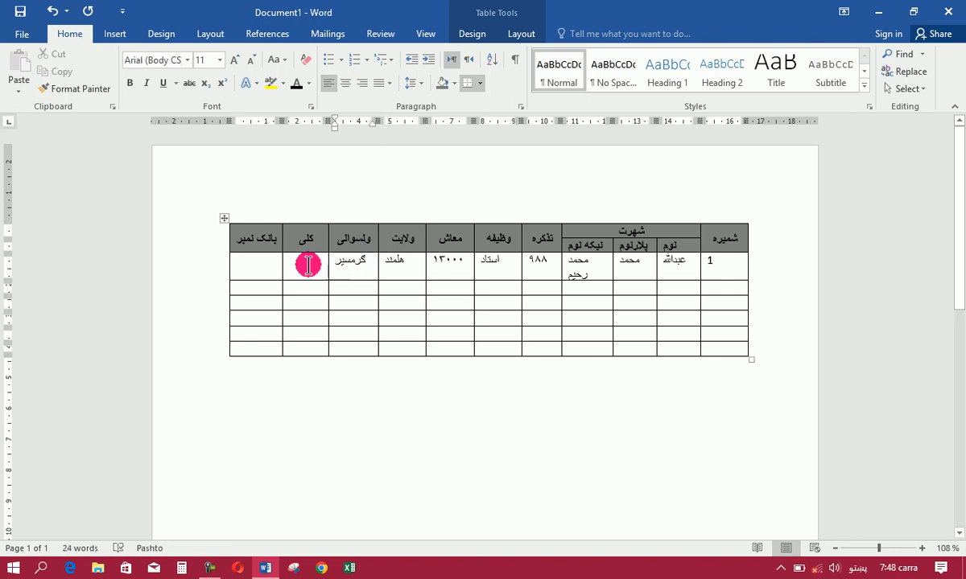
pyautogui.write('درویشان')
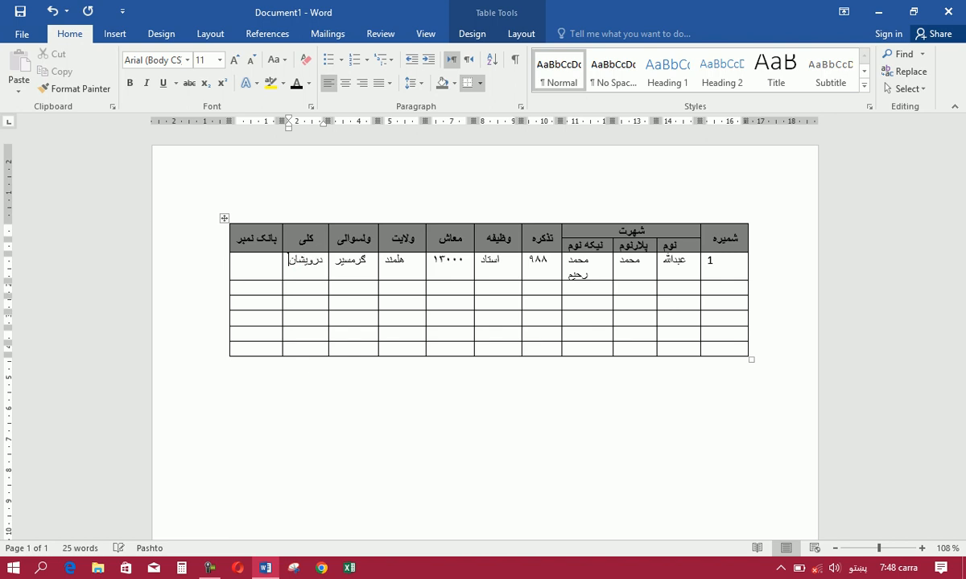
# Enter the bank account number under بانک نمبر in the first record
pyautogui.click(258, 254)
pyautogui.click(258, 255)
pyautogui.write('۴۵۴۵')
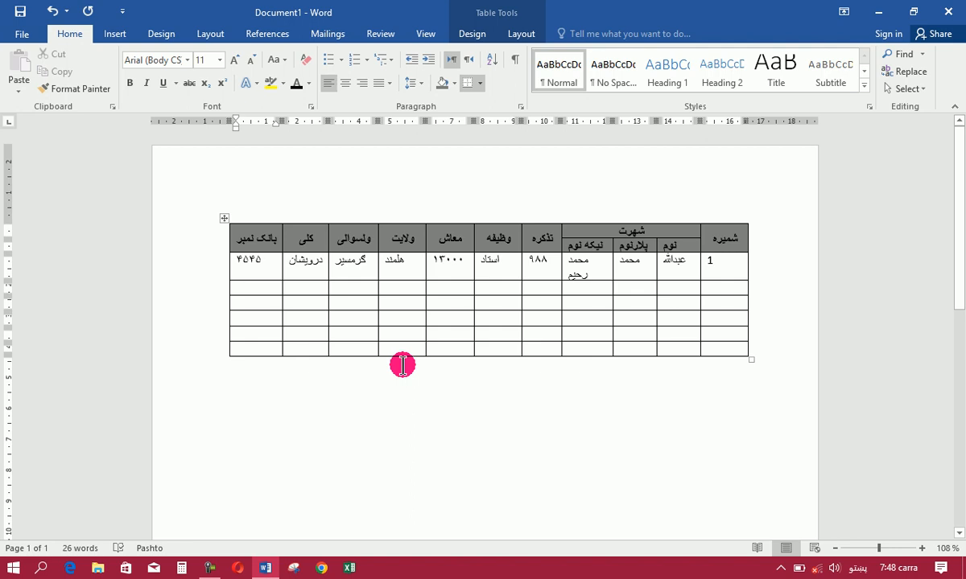
# Enter 2 under شمیره in the row below the first record
pyautogui.click(733, 288)
pyautogui.press('super')
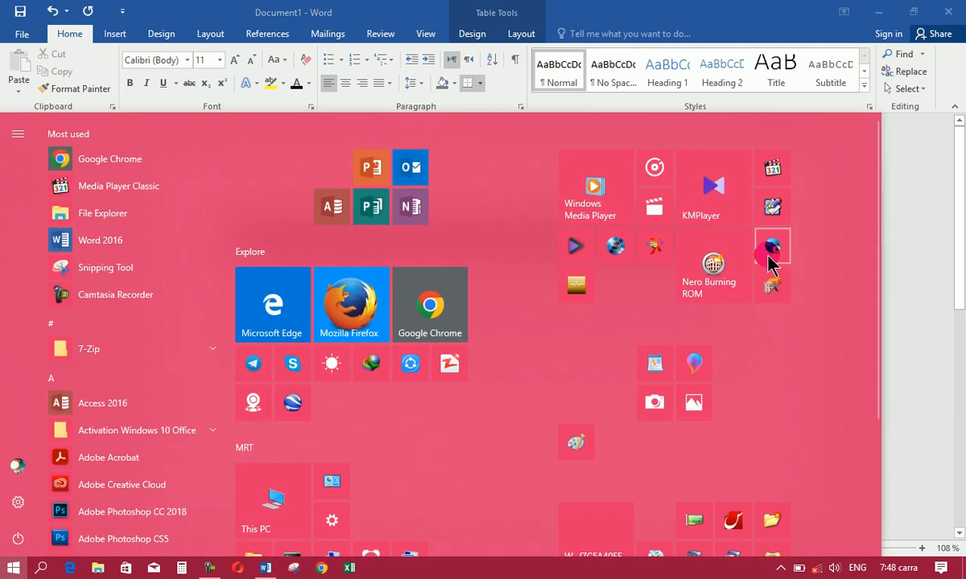
pyautogui.click(950, 213)
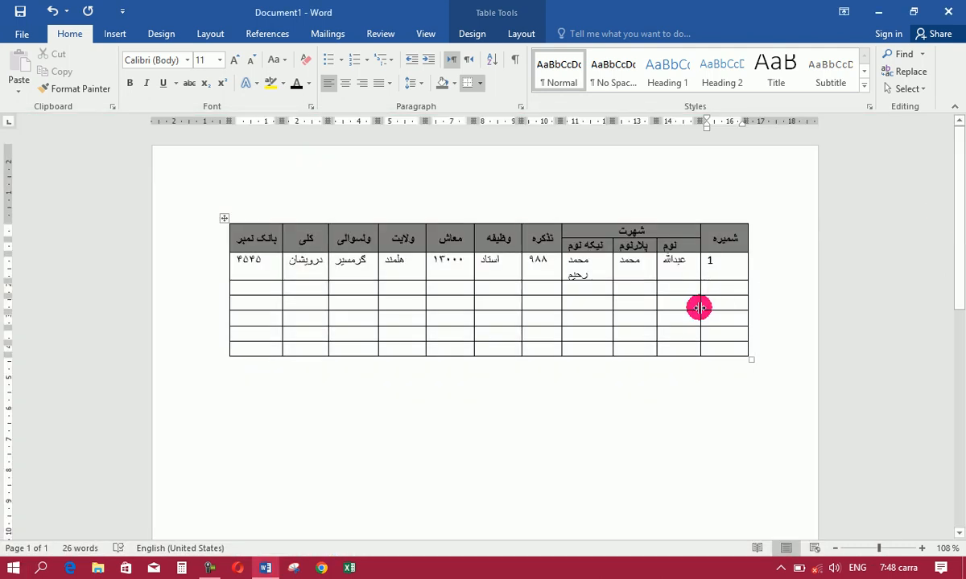
pyautogui.write('2')
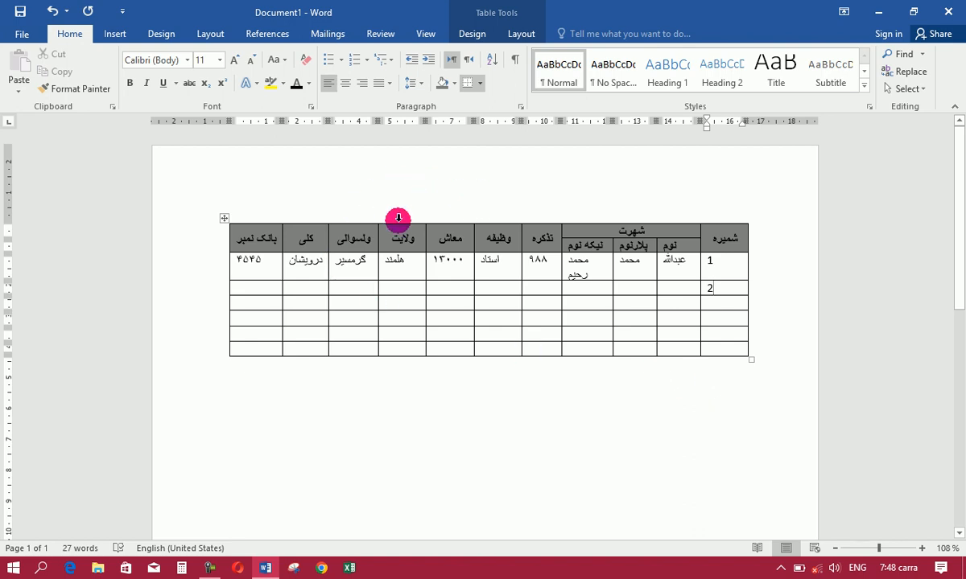
# Split the table at its first row to add an empty line above it, and center that line
pyautogui.click(235, 237)
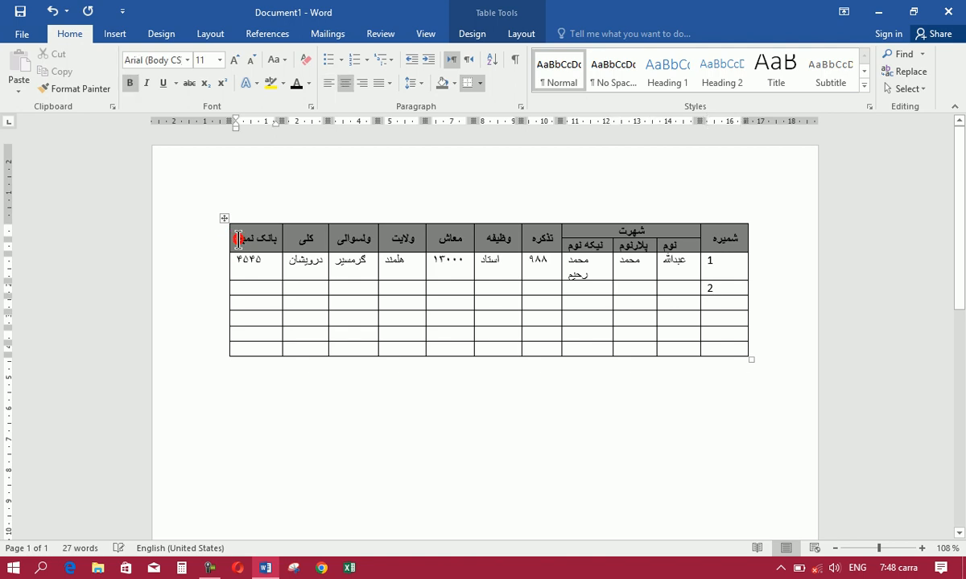
pyautogui.click(519, 36)
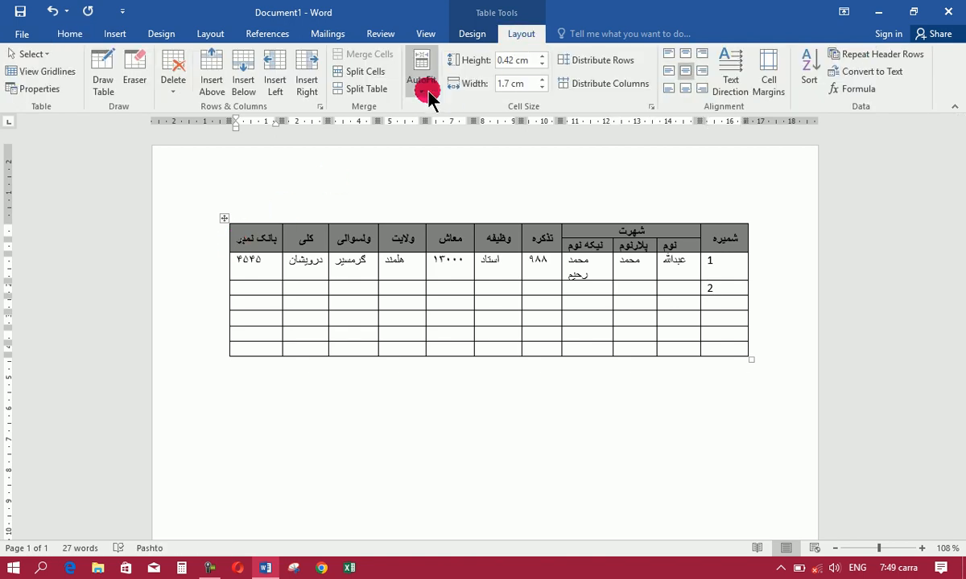
pyautogui.click(366, 89)
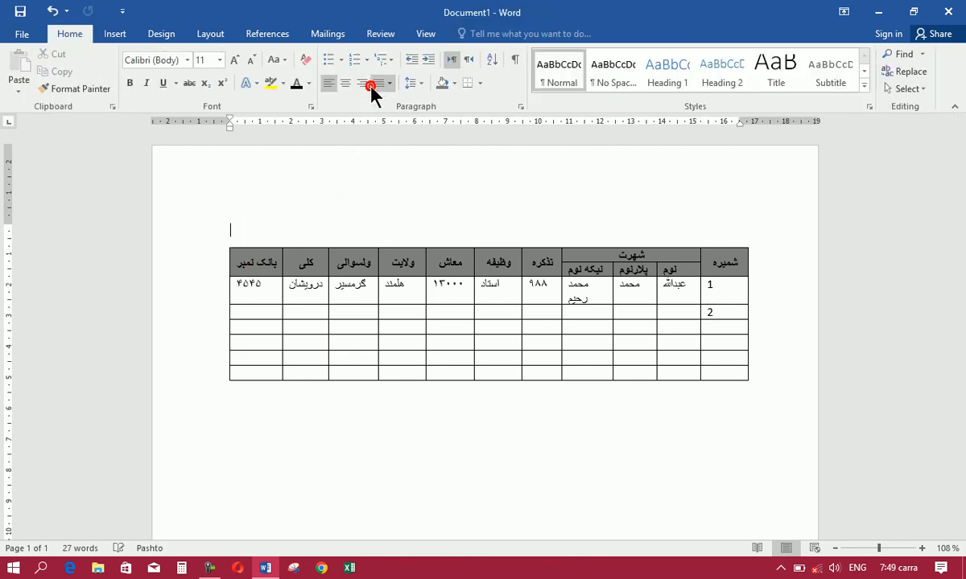
pyautogui.click(345, 83)
# Enter the Pashto title د هلمند ولایت د استادانو د معاشاتو لیست on the centered line above the table
pyautogui.write('N')
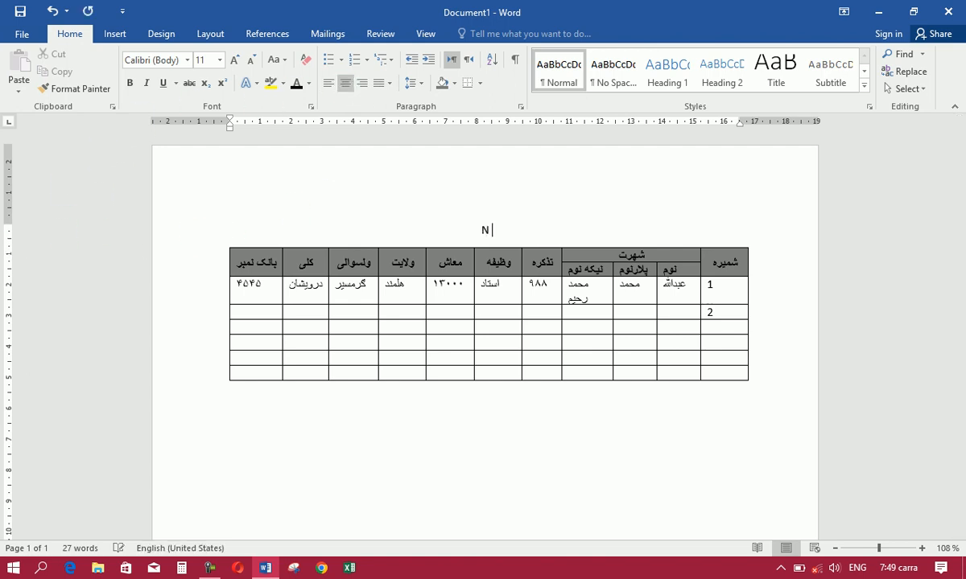
pyautogui.hotkey('alt', 'shift')
pyautogui.write('د هلمند ولایت')
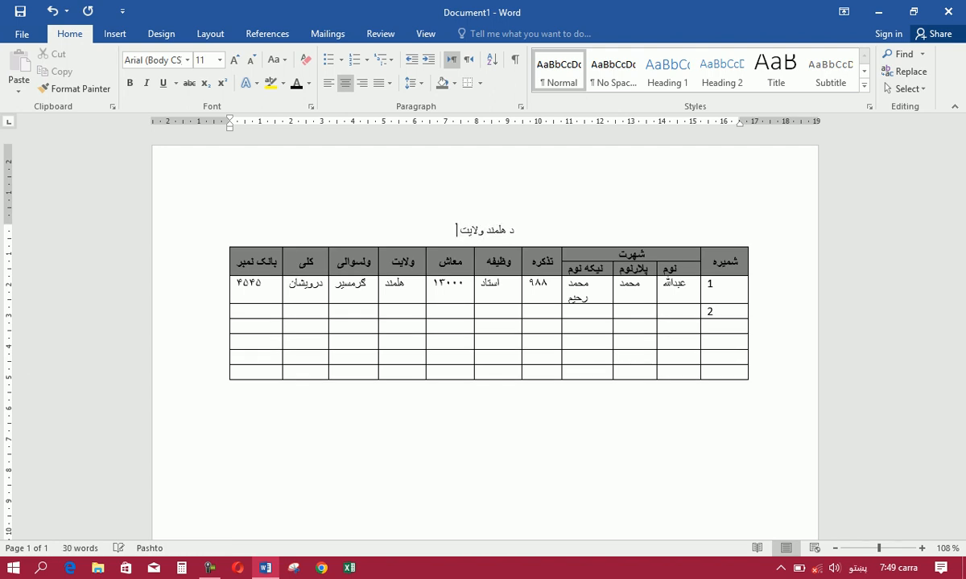
pyautogui.write(' د استاد')
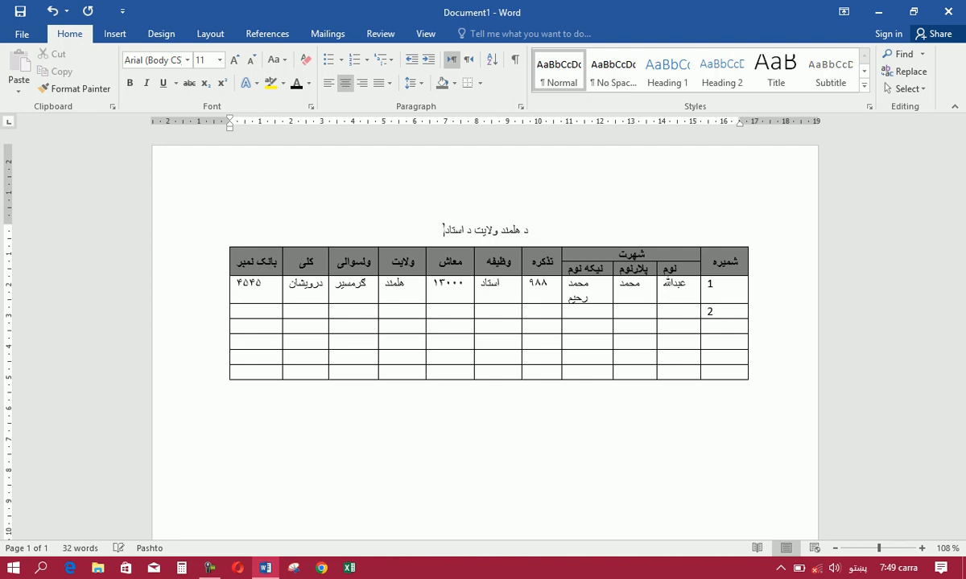
pyautogui.write('انو د مع')
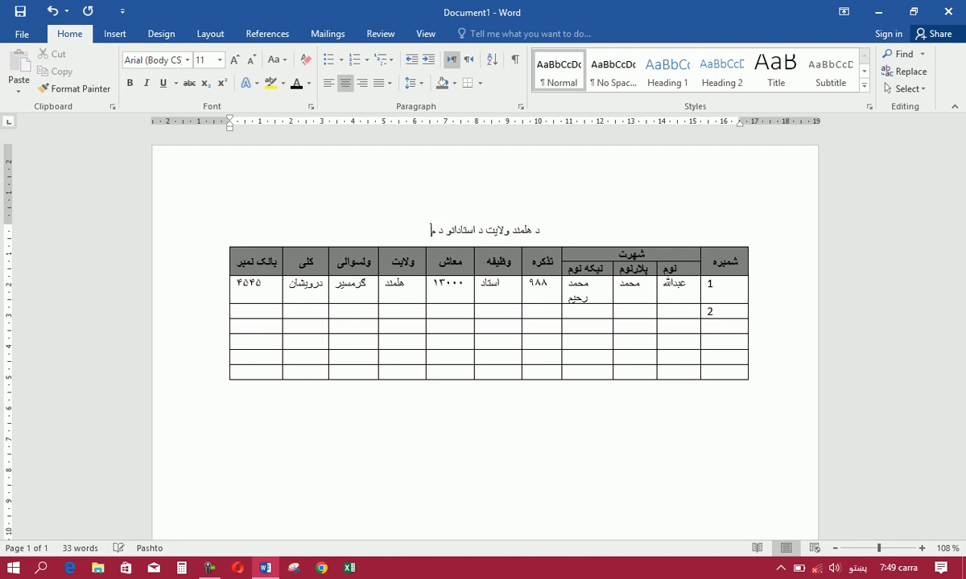
pyautogui.write('اش')
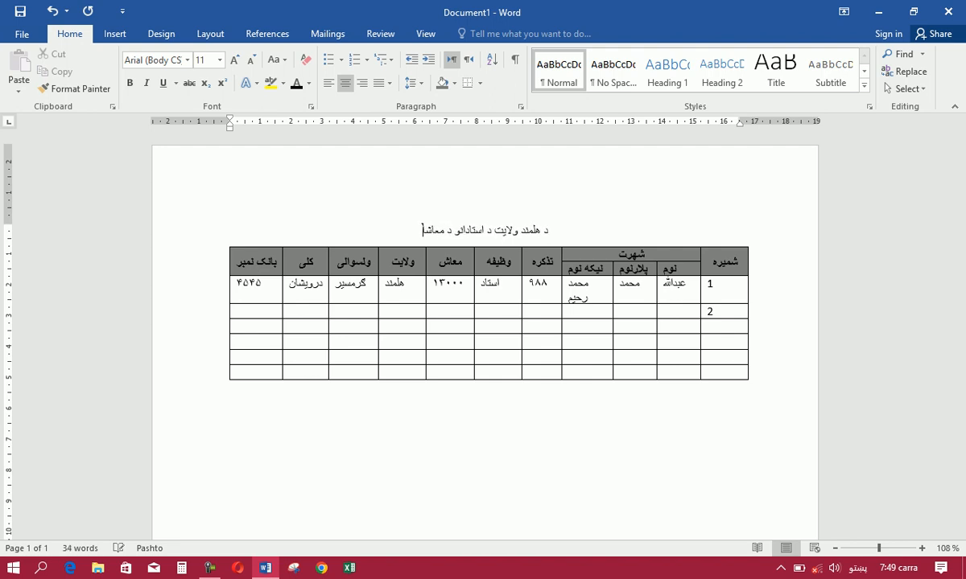
pyautogui.write('اتو لیست')
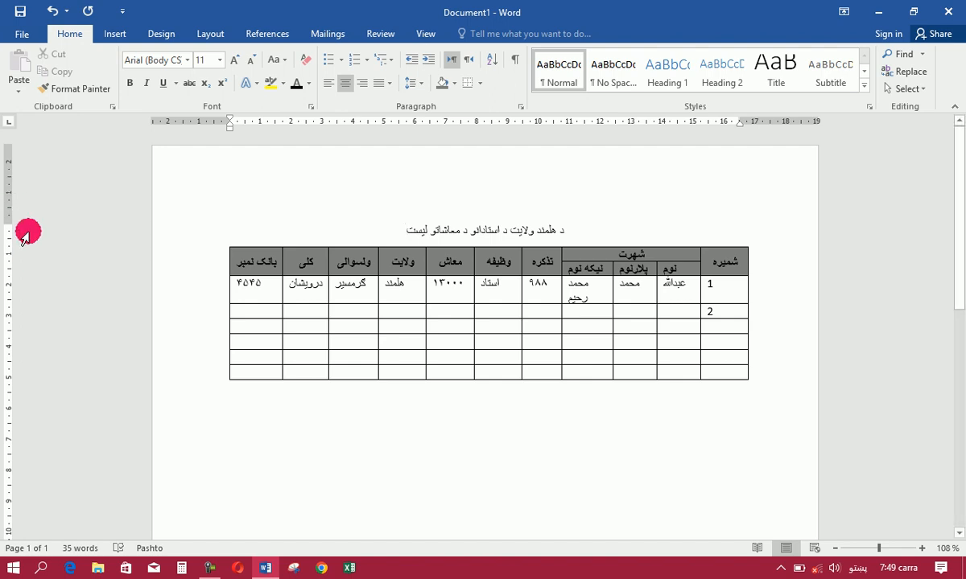
pyautogui.click(396, 228)
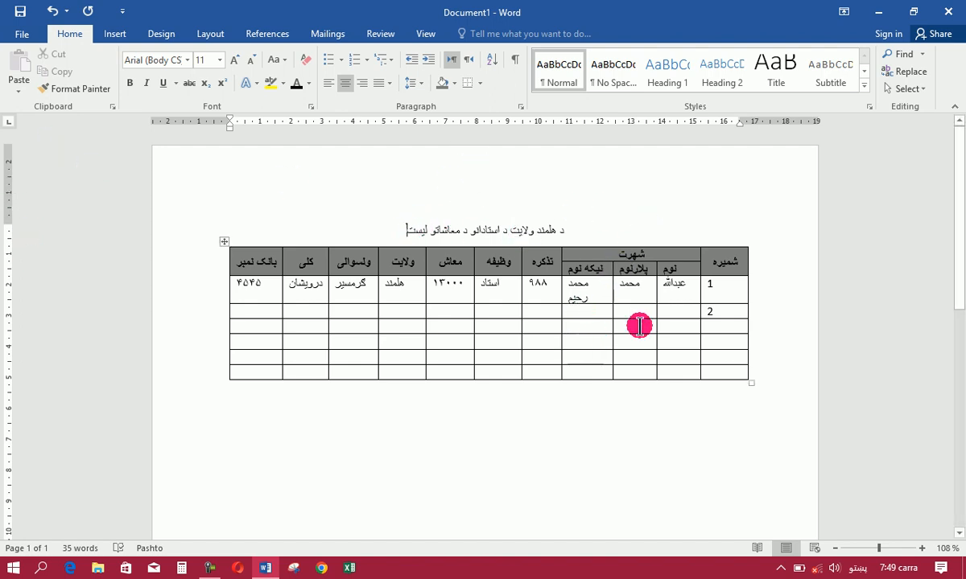
# Insert eight empty rows below the table's second-to-last row
pyautogui.click(626, 353)
pyautogui.click(520, 34)
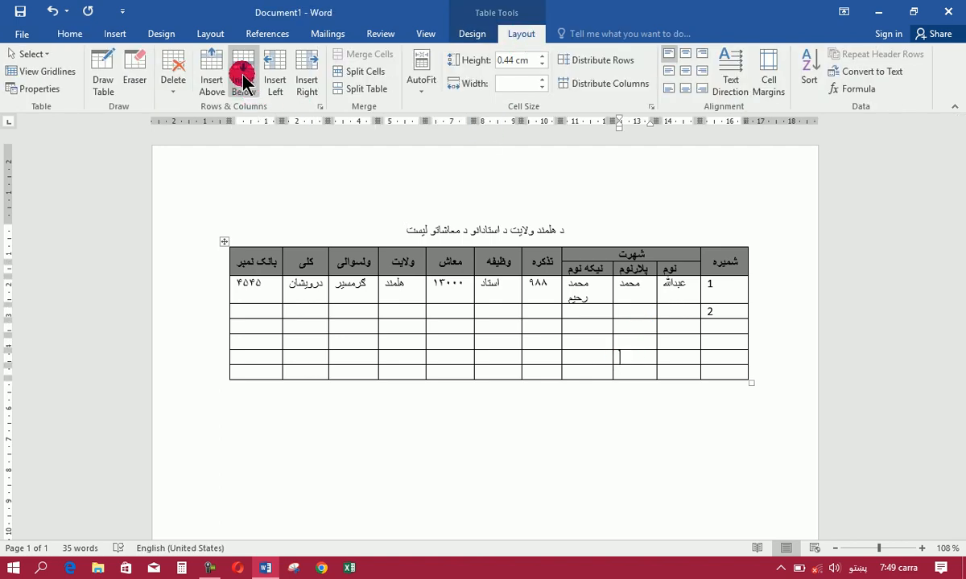
pyautogui.click(243, 78)
pyautogui.click(243, 78)
pyautogui.click(243, 78)
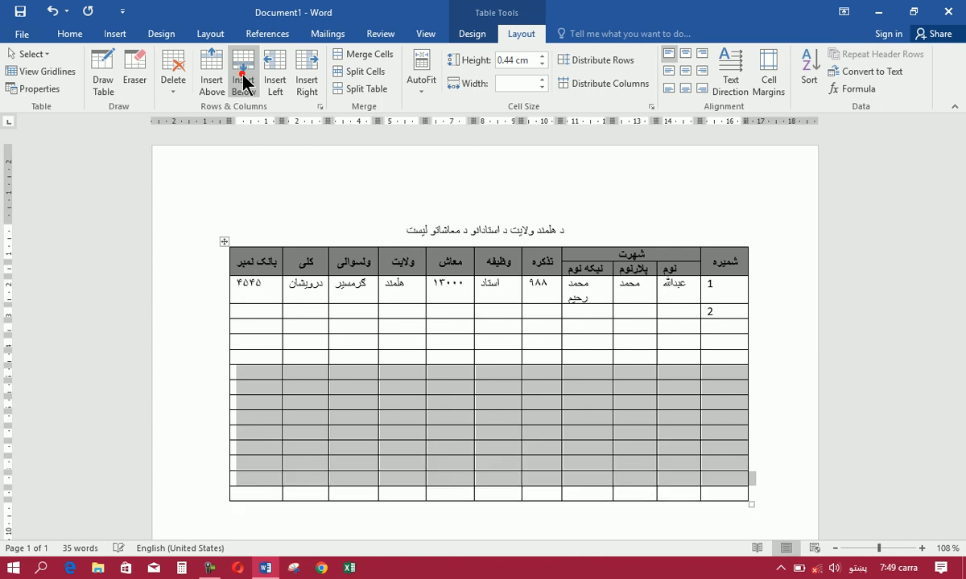
# Apply the 1. 2. 3. automatic numbering to all cells below the شمیره header, through the table's last row
pyautogui.click(722, 291)
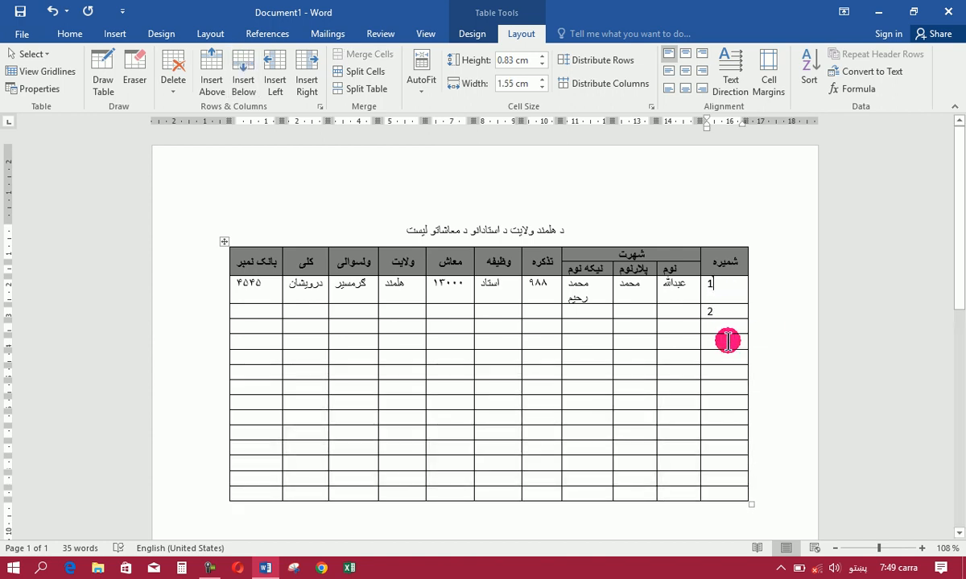
pyautogui.click(724, 289)
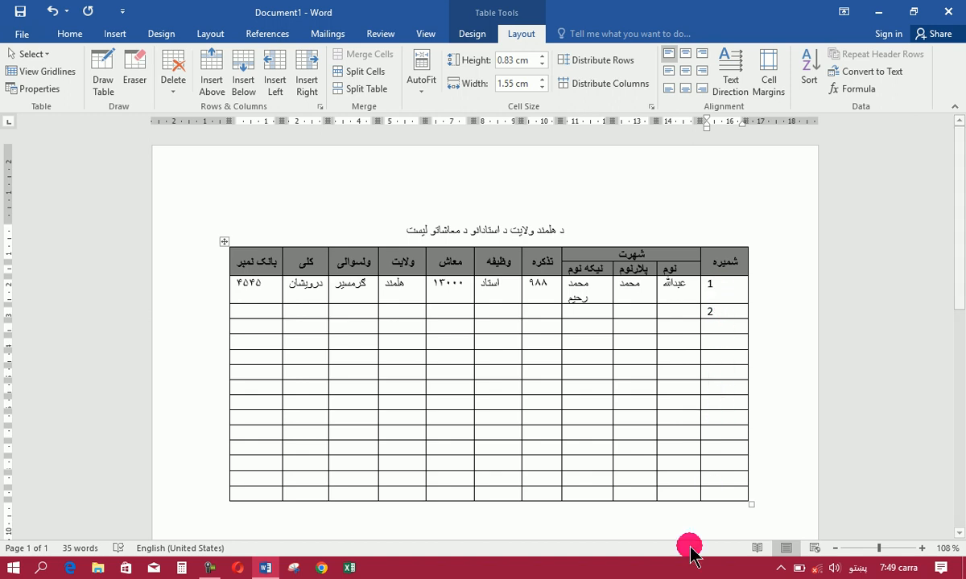
pyautogui.hotkey('shift', 'Down')
pyautogui.hotkey('shift', 'Down')
pyautogui.hotkey('shift', 'Down')
pyautogui.hotkey('shift', 'Down')
pyautogui.hotkey('shift', 'Down')
pyautogui.hotkey('shift', 'Down')
pyautogui.hotkey('shift', 'Down')
pyautogui.hotkey('shift', 'Down')
pyautogui.hotkey('shift', 'Down')
pyautogui.hotkey('shift', 'Down')
pyautogui.hotkey('shift', 'Down')
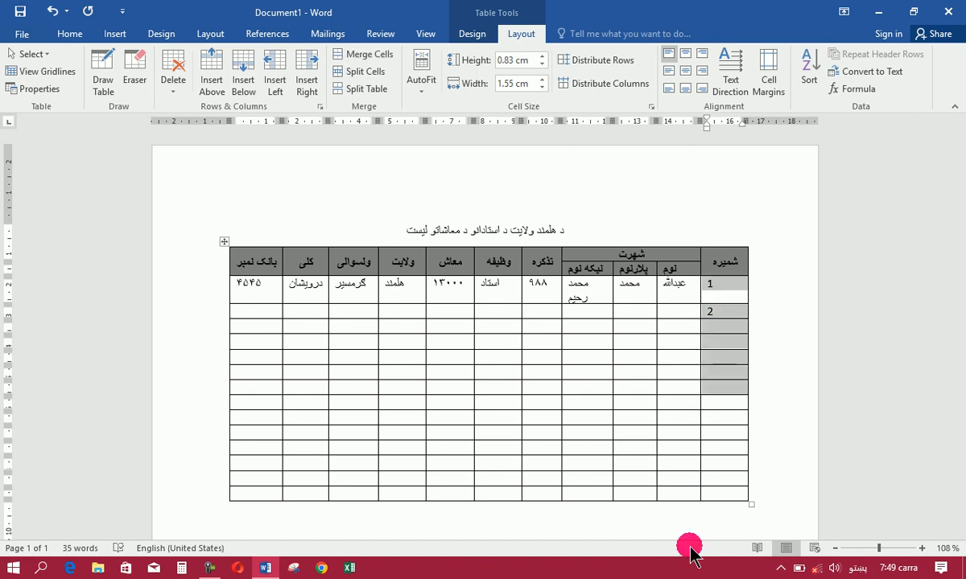
pyautogui.hotkey('shift', 'Down')
pyautogui.hotkey('shift', 'Down')
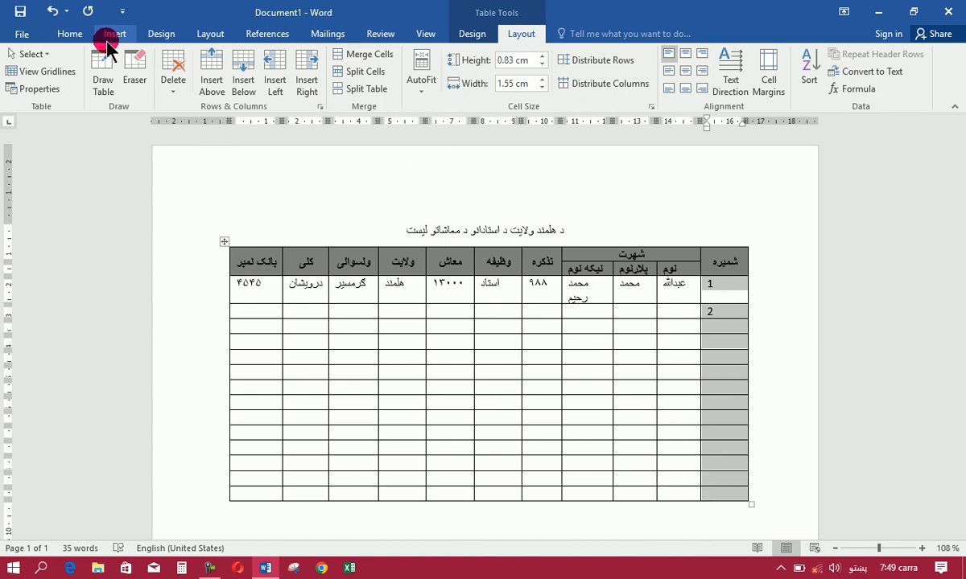
pyautogui.click(71, 34)
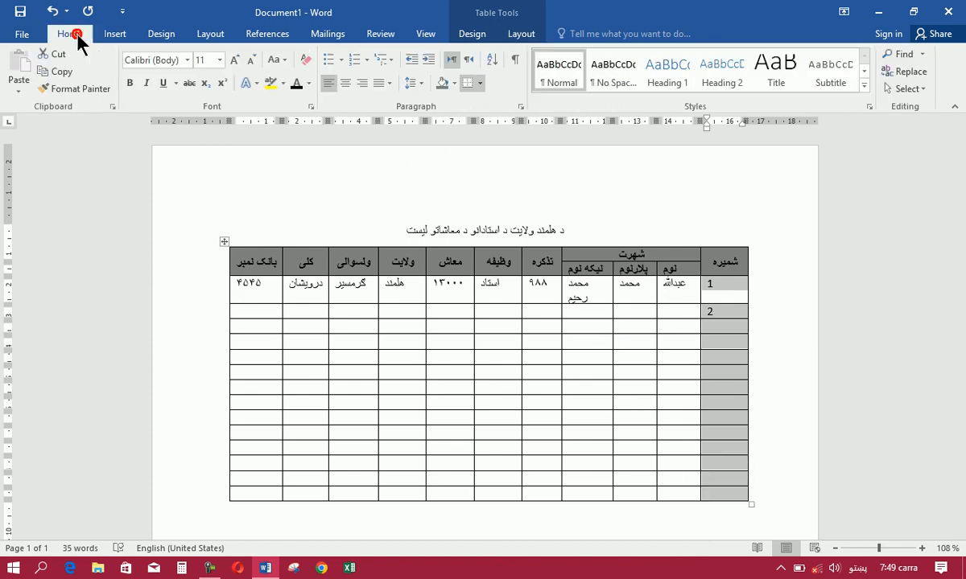
pyautogui.click(365, 60)
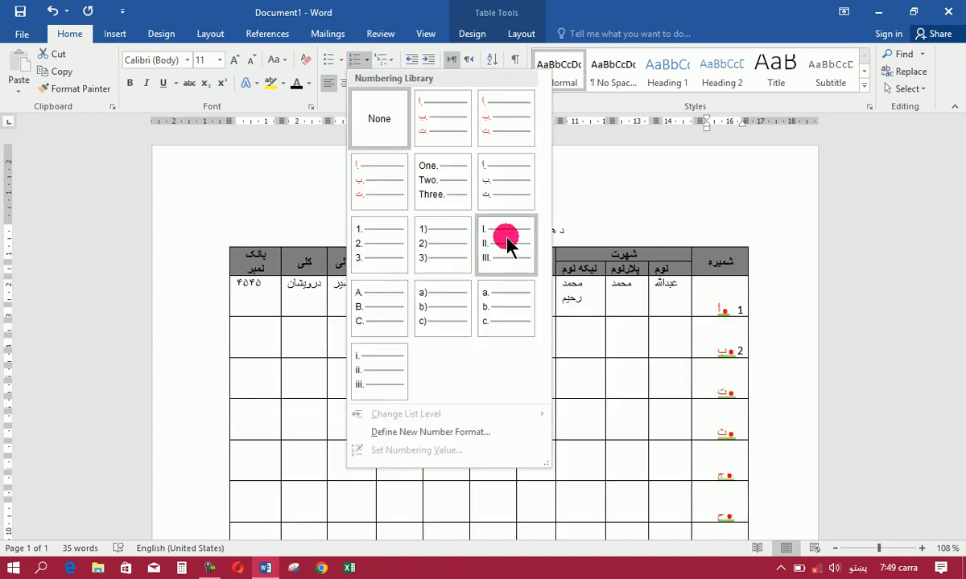
pyautogui.click(372, 252)
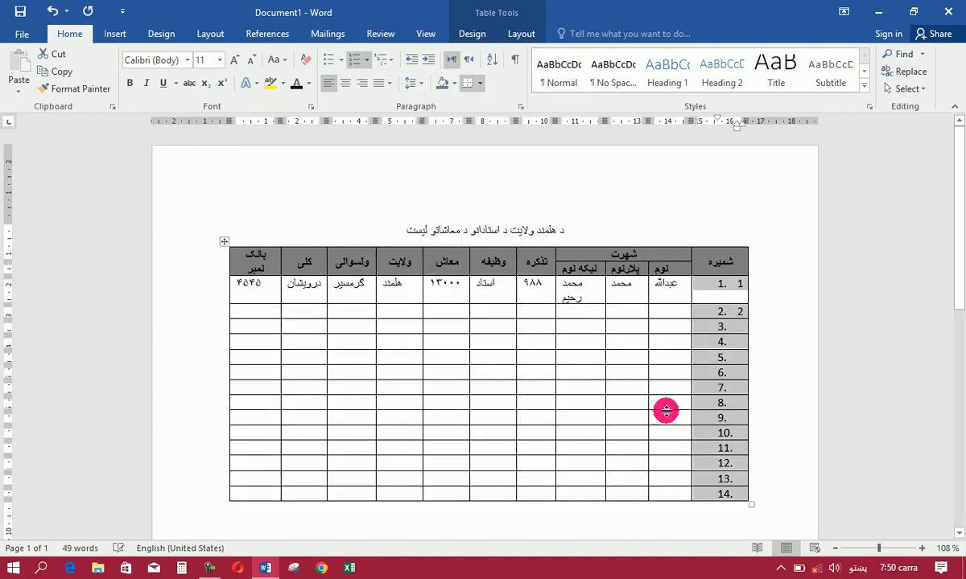
# Insert ten more rows below row 14 at the end of the table, extending the numbering to 24
pyautogui.click(662, 492)
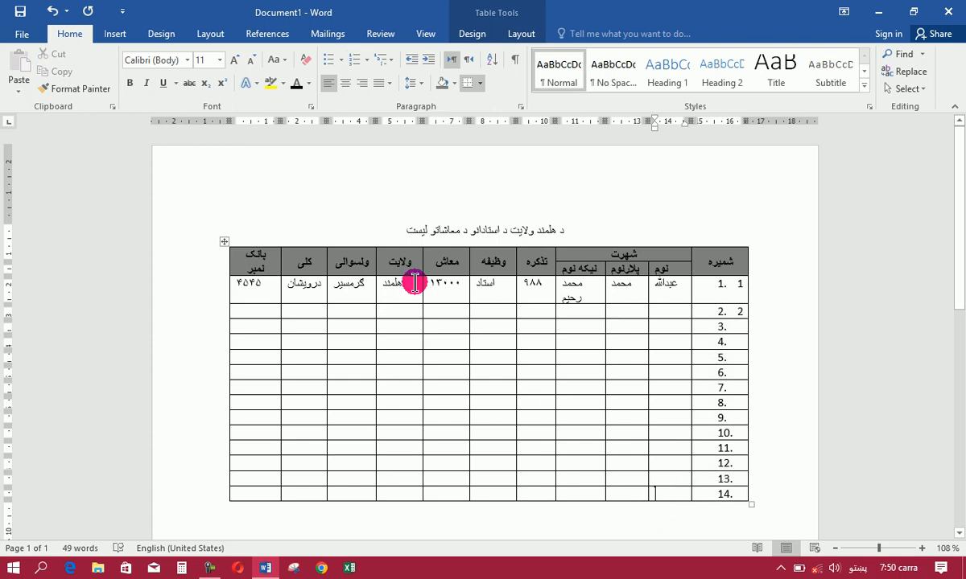
pyautogui.click(521, 33)
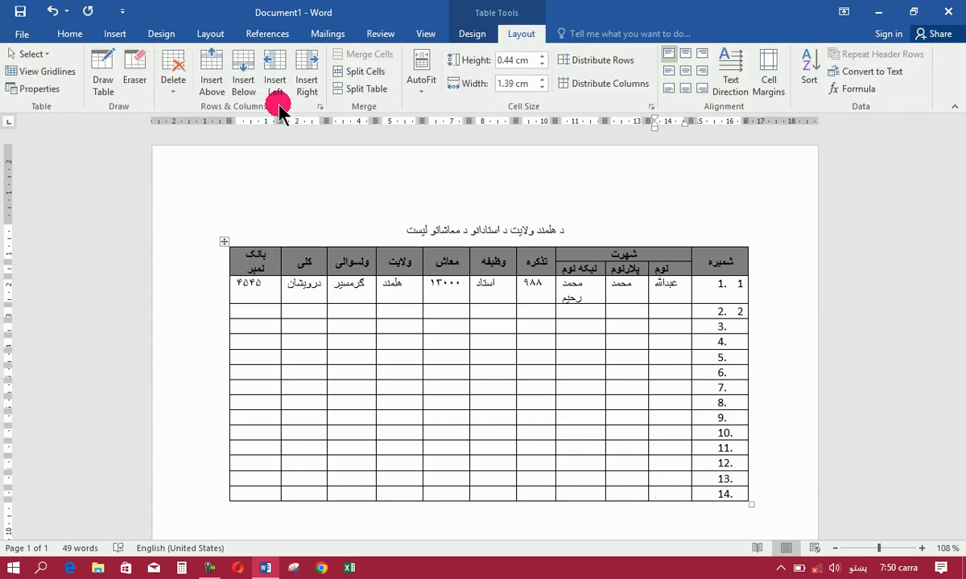
pyautogui.click(248, 79)
pyautogui.click(244, 77)
pyautogui.click(244, 76)
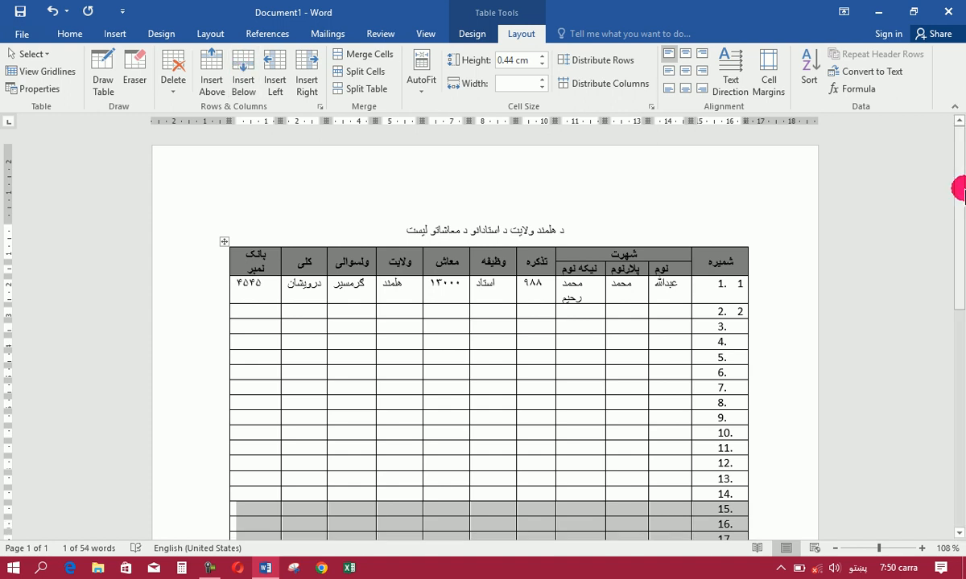
pyautogui.moveTo(962, 238); pyautogui.dragTo(962, 334)
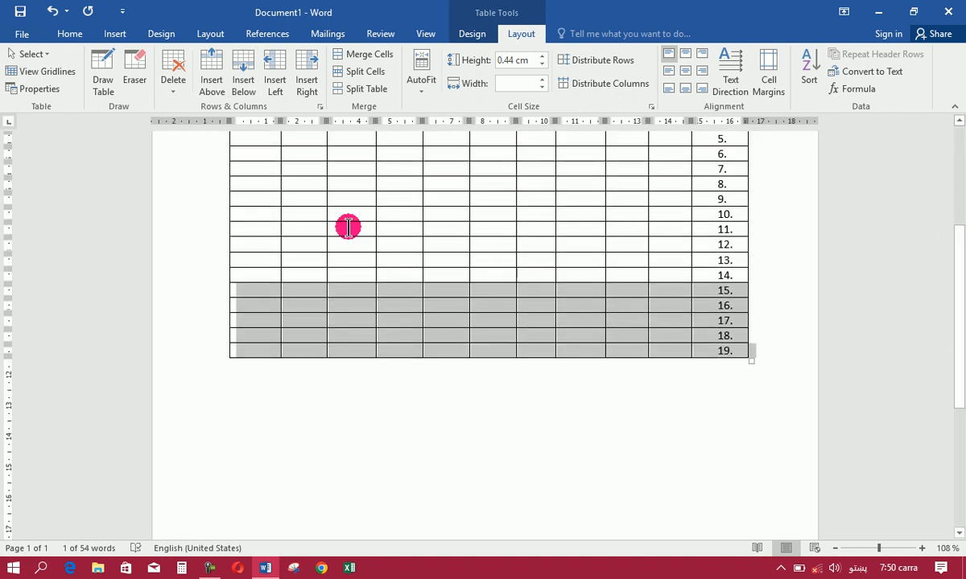
pyautogui.click(224, 84)
pyautogui.click(241, 81)
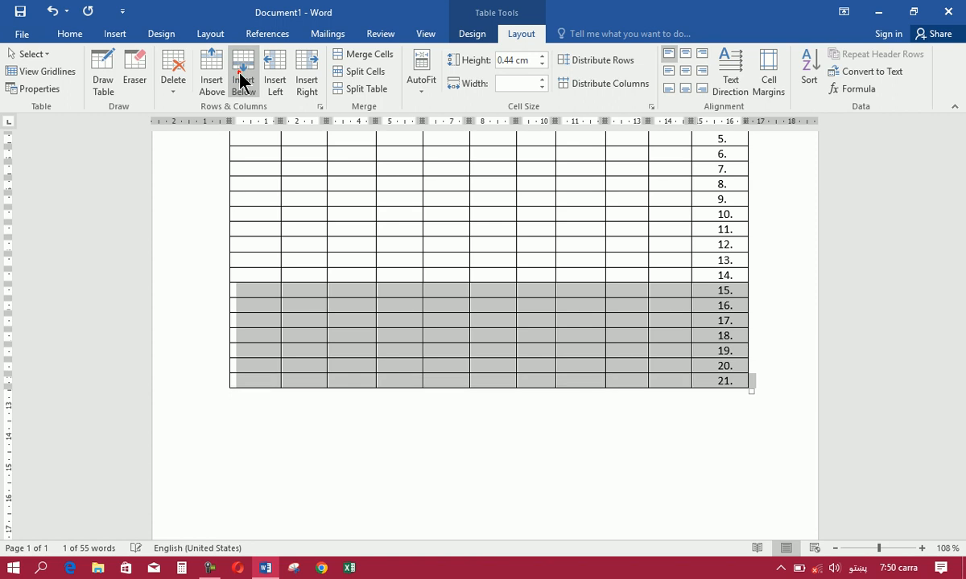
pyautogui.click(242, 81)
pyautogui.click(242, 80)
pyautogui.click(242, 80)
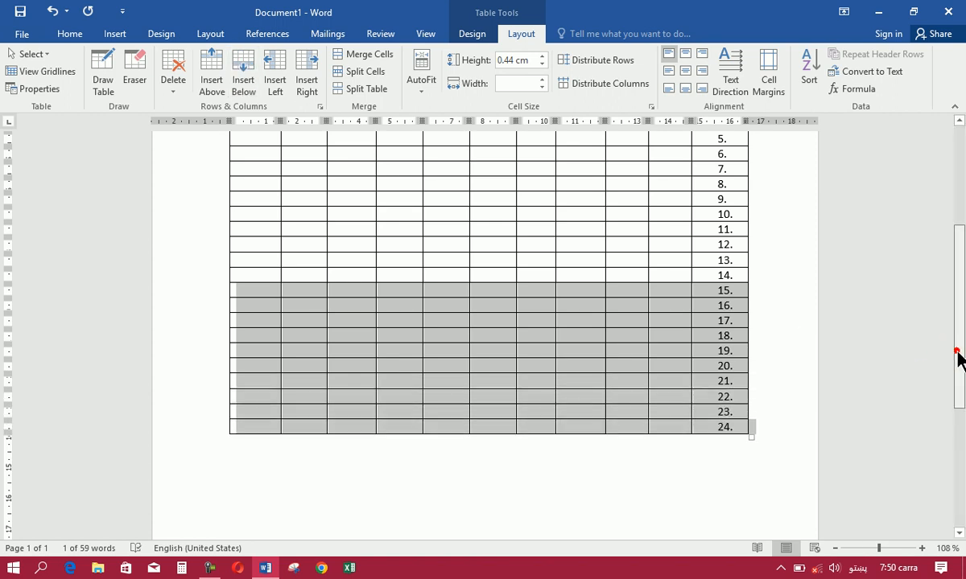
pyautogui.moveTo(962, 360); pyautogui.dragTo(960, 178)
pyautogui.click(673, 312)
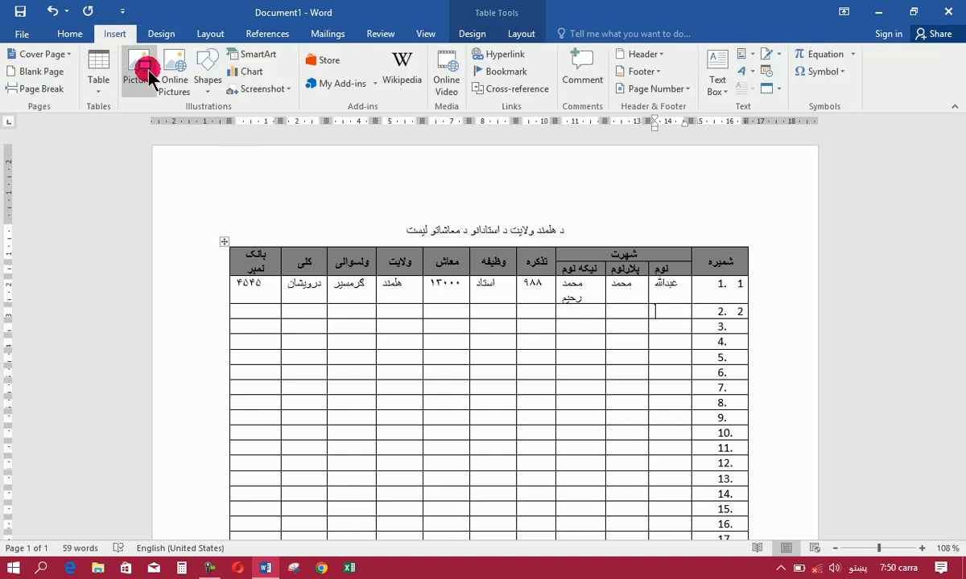
pyautogui.click(884, 12)
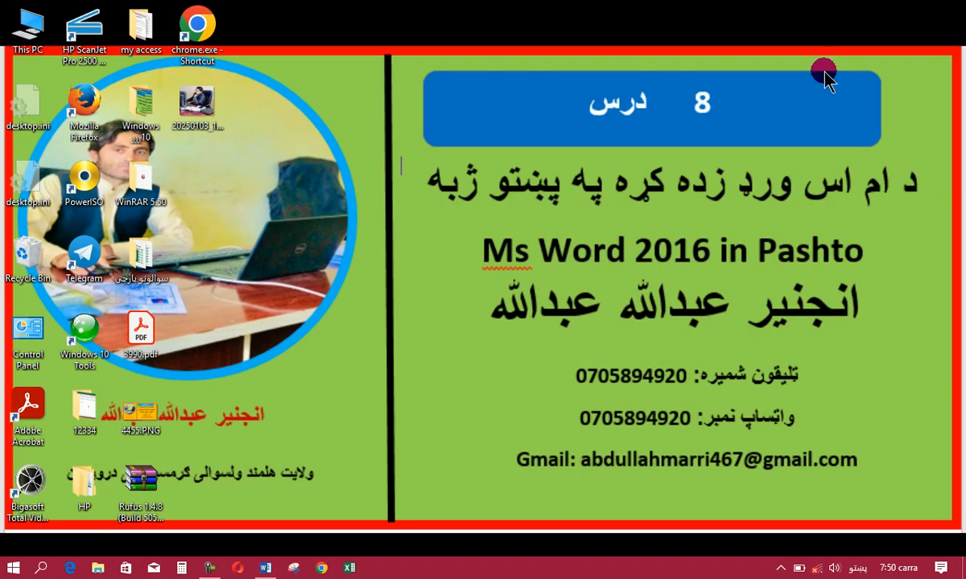
pyautogui.click(209, 570)
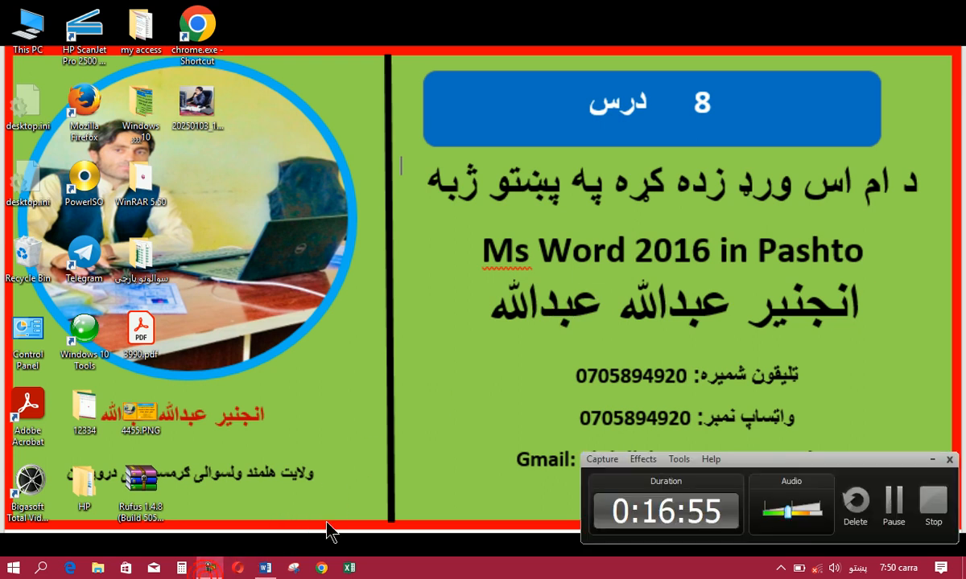